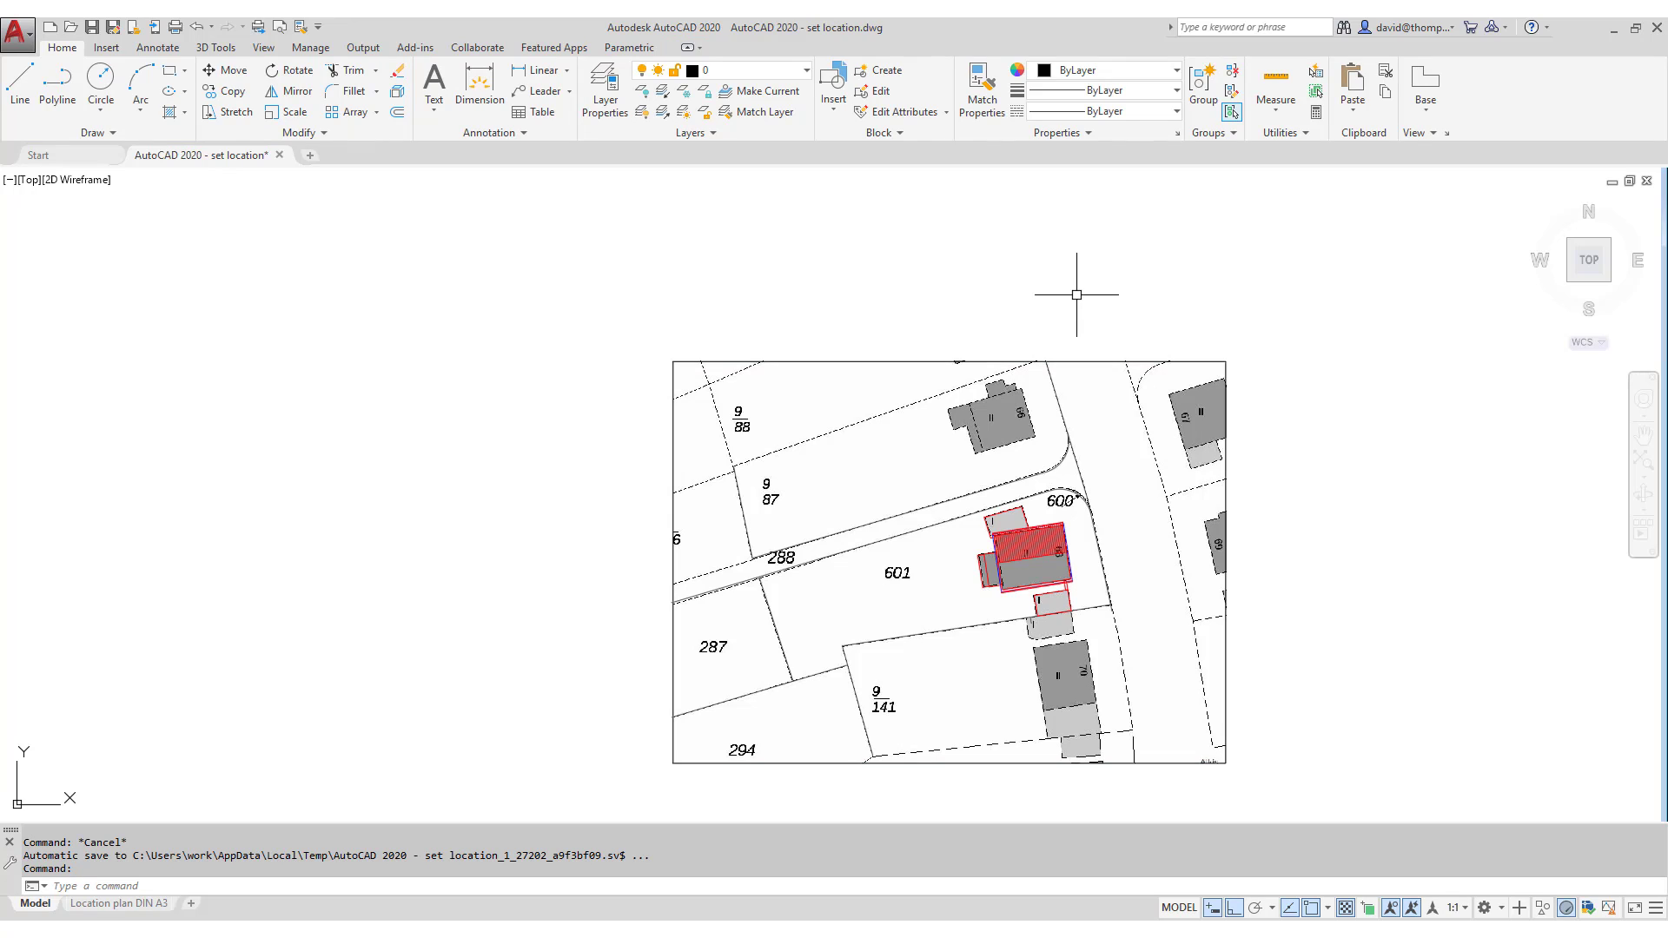
# - Freeze the Anhang 02 layer by picking the background plan image
pyautogui.click(685, 92)
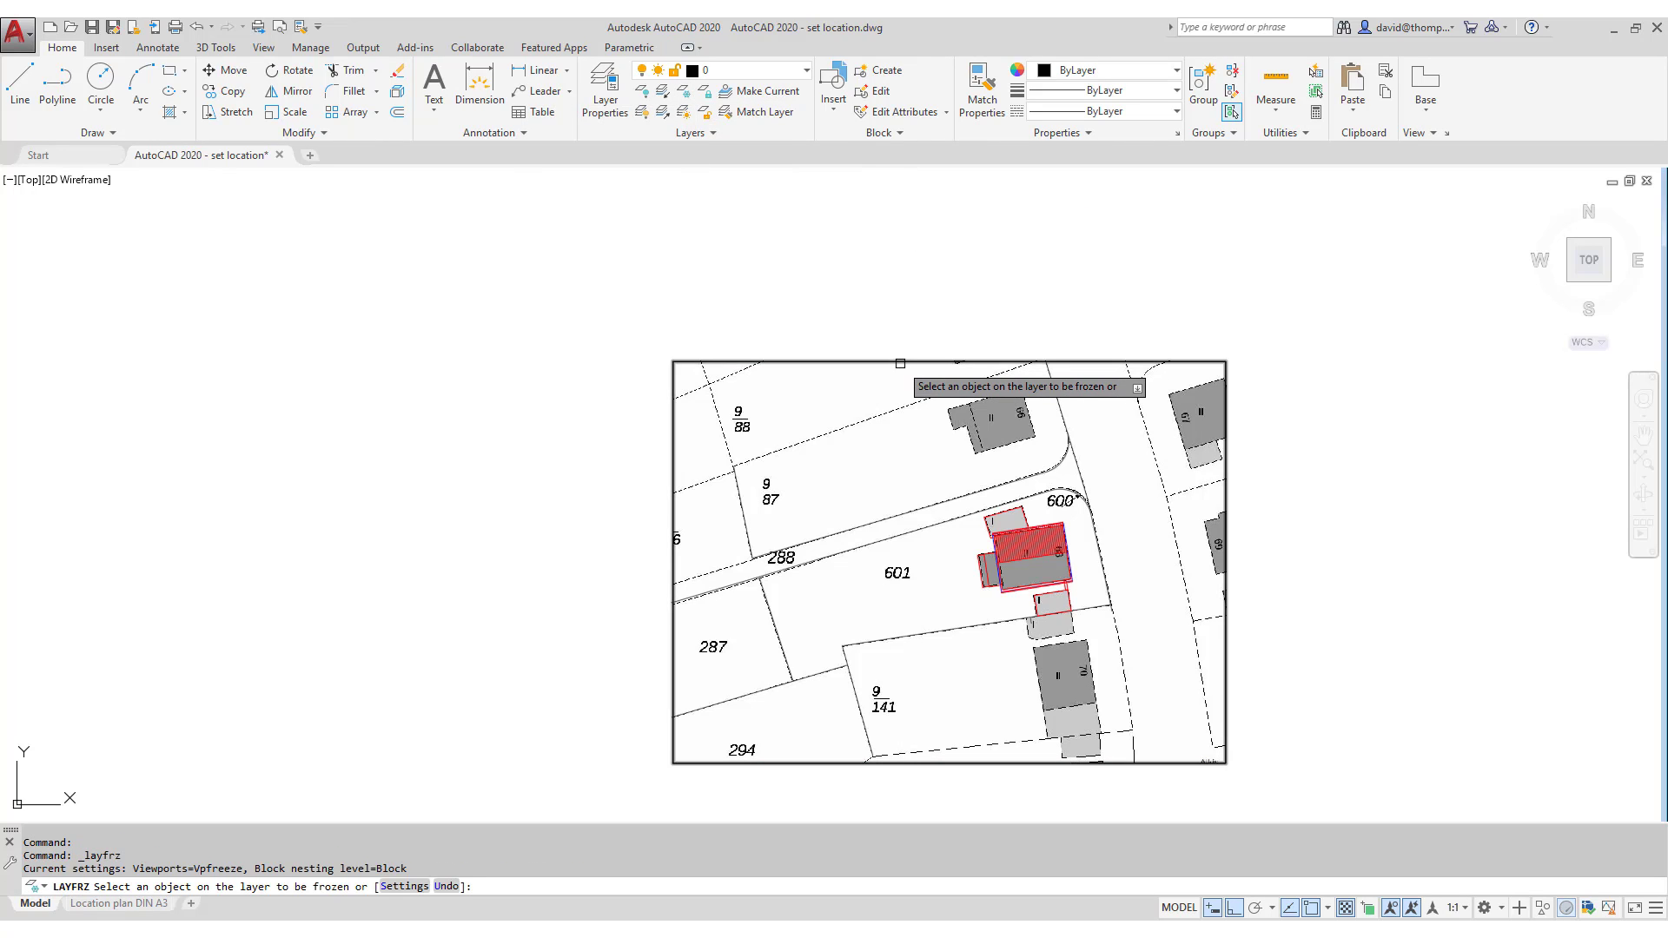
pyautogui.click(900, 363)
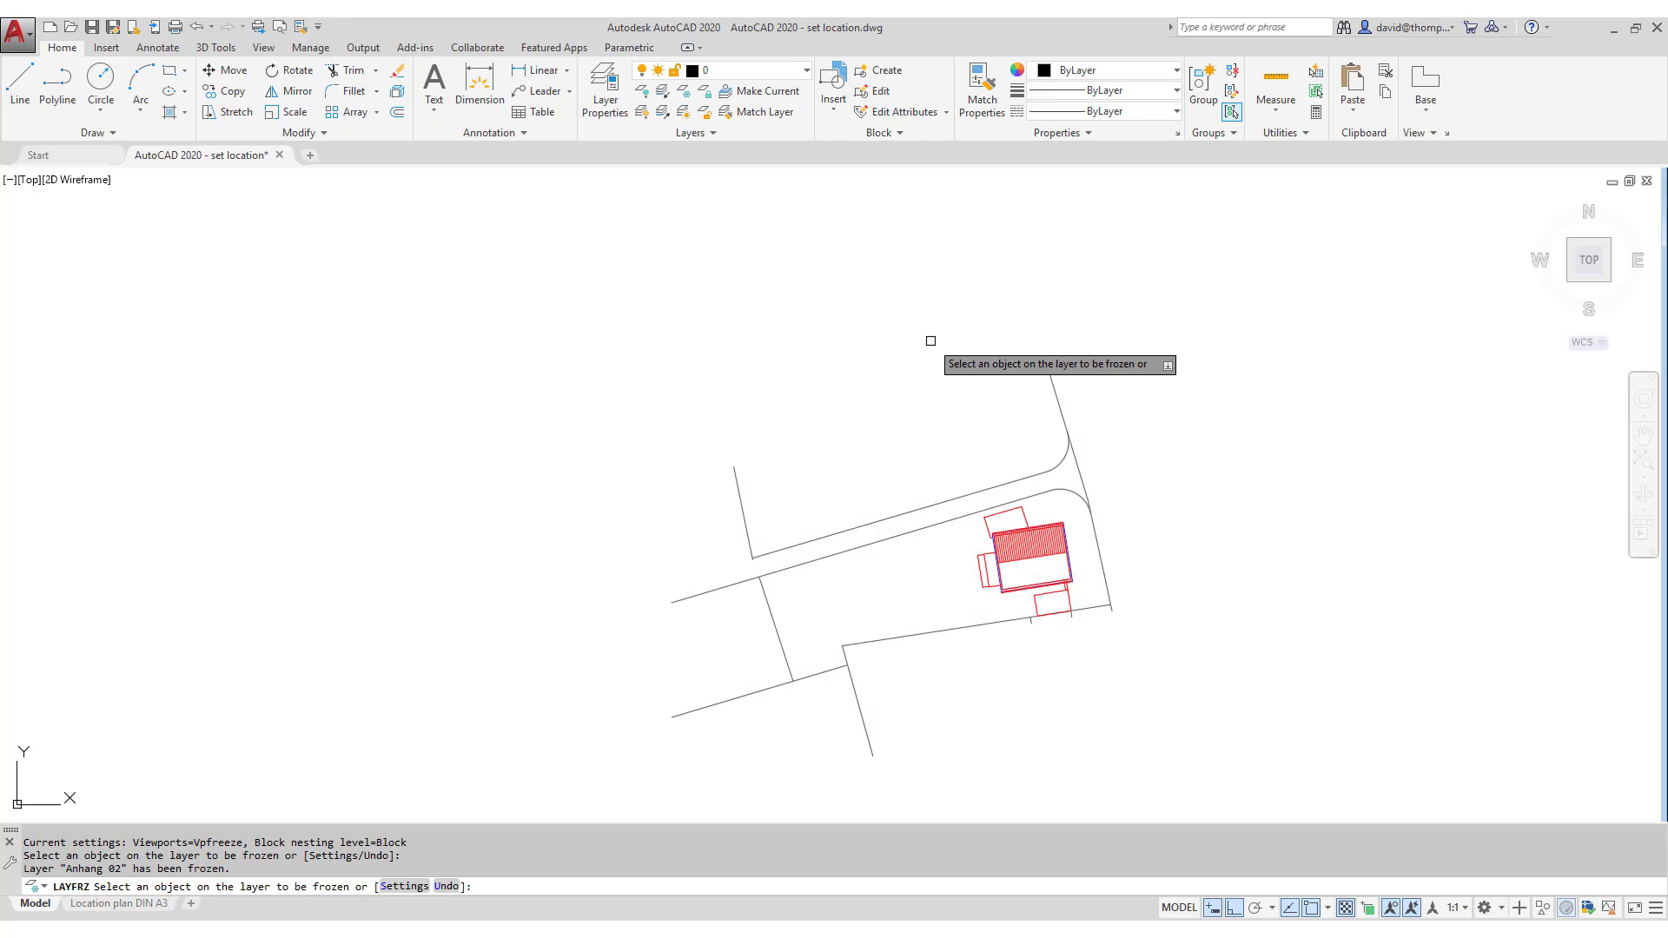
pyautogui.press('Escape')
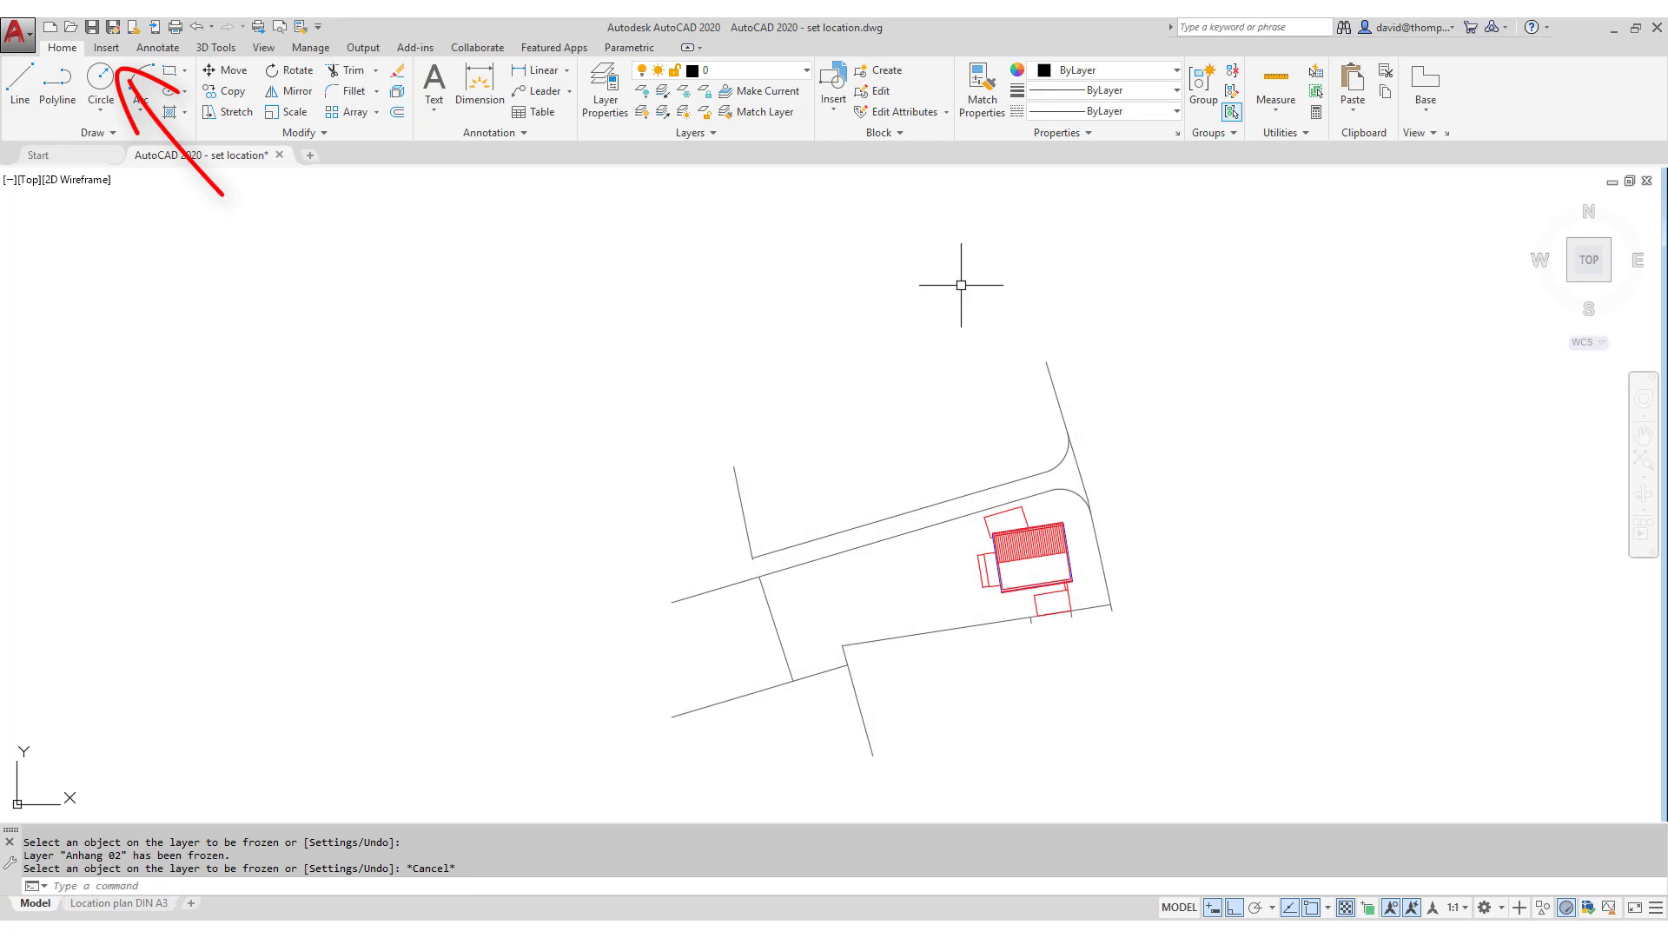
# - Start setting the geographic location from a map via Insert > Set Location
pyautogui.click(108, 49)
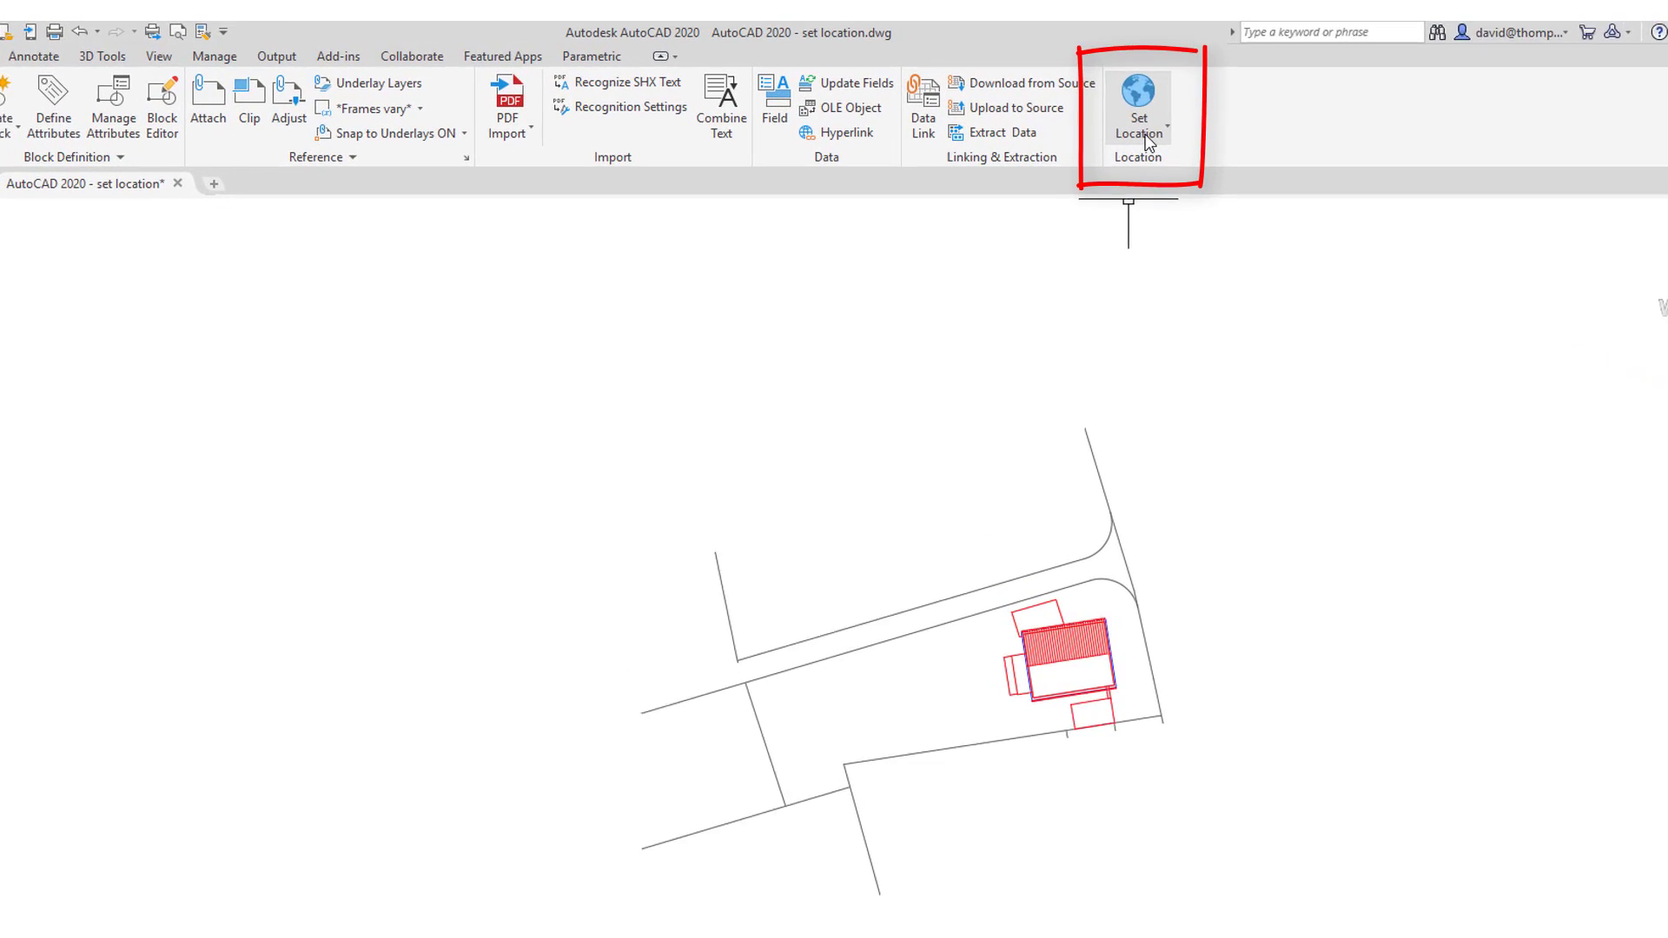
pyautogui.click(1156, 146)
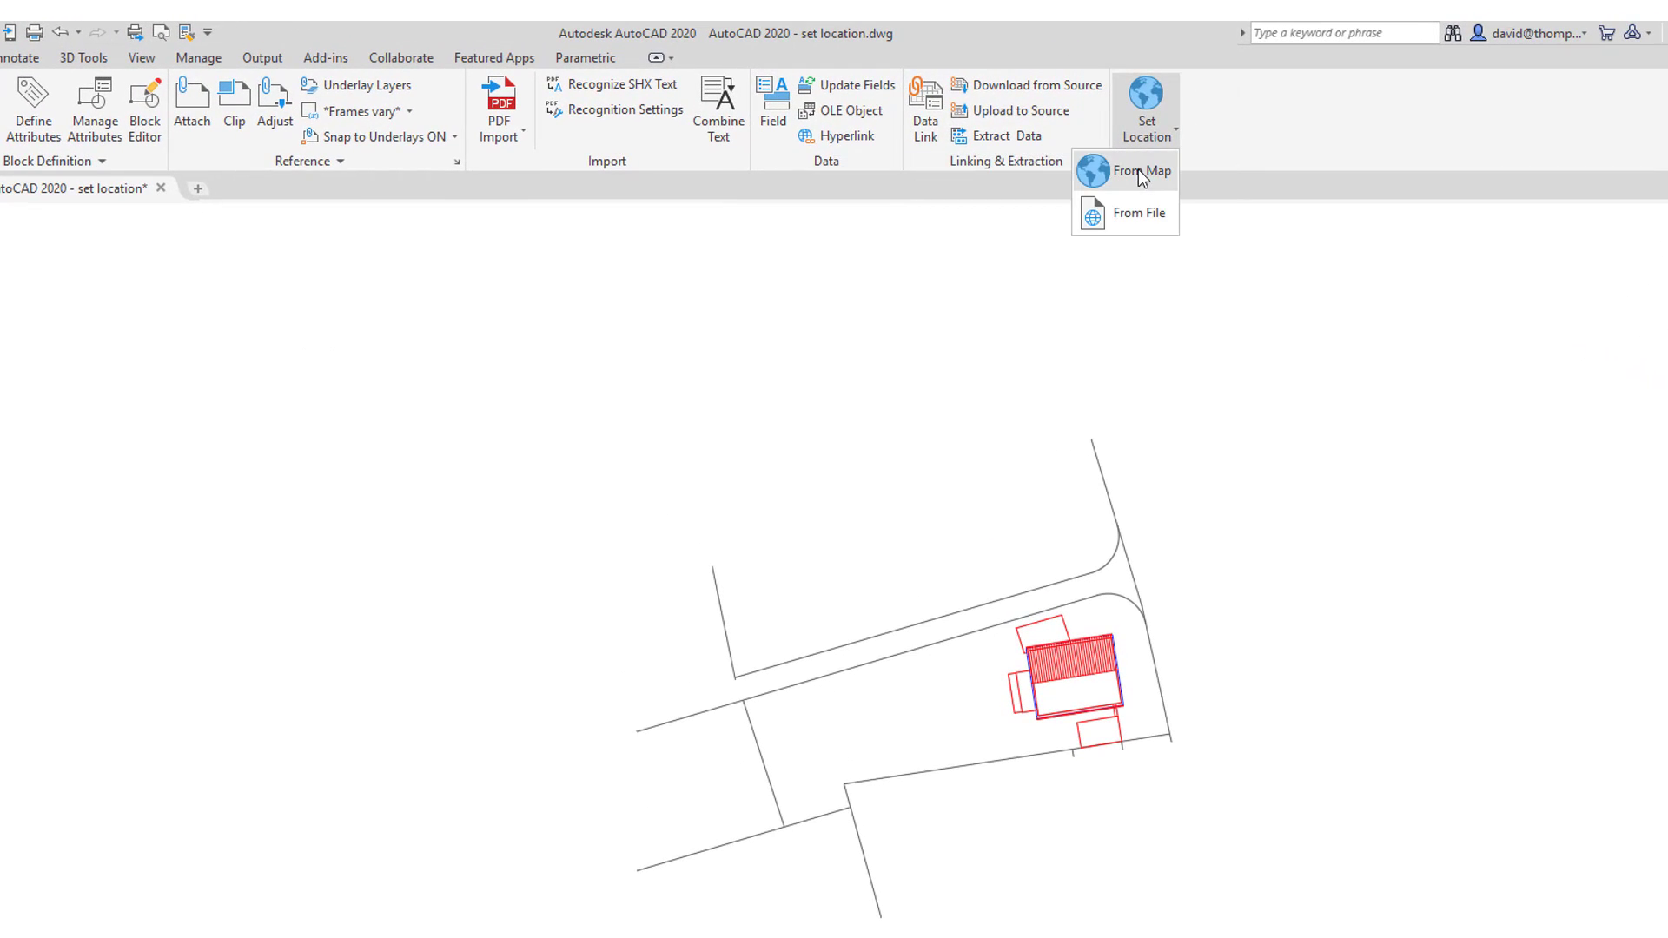
pyautogui.click(1142, 174)
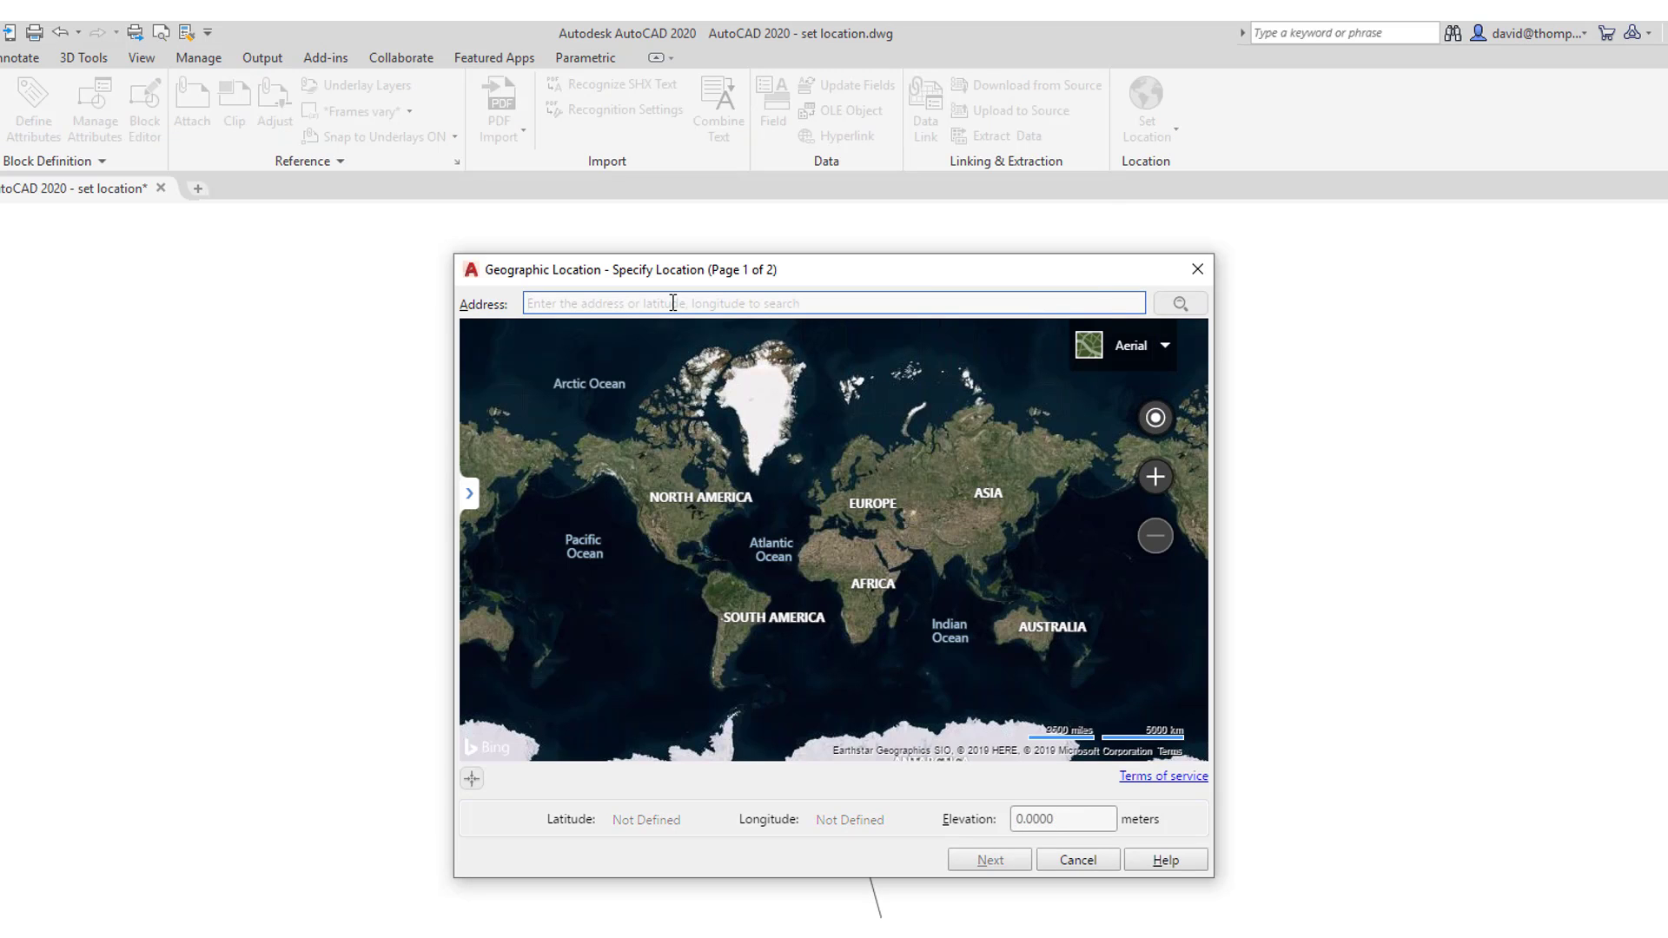
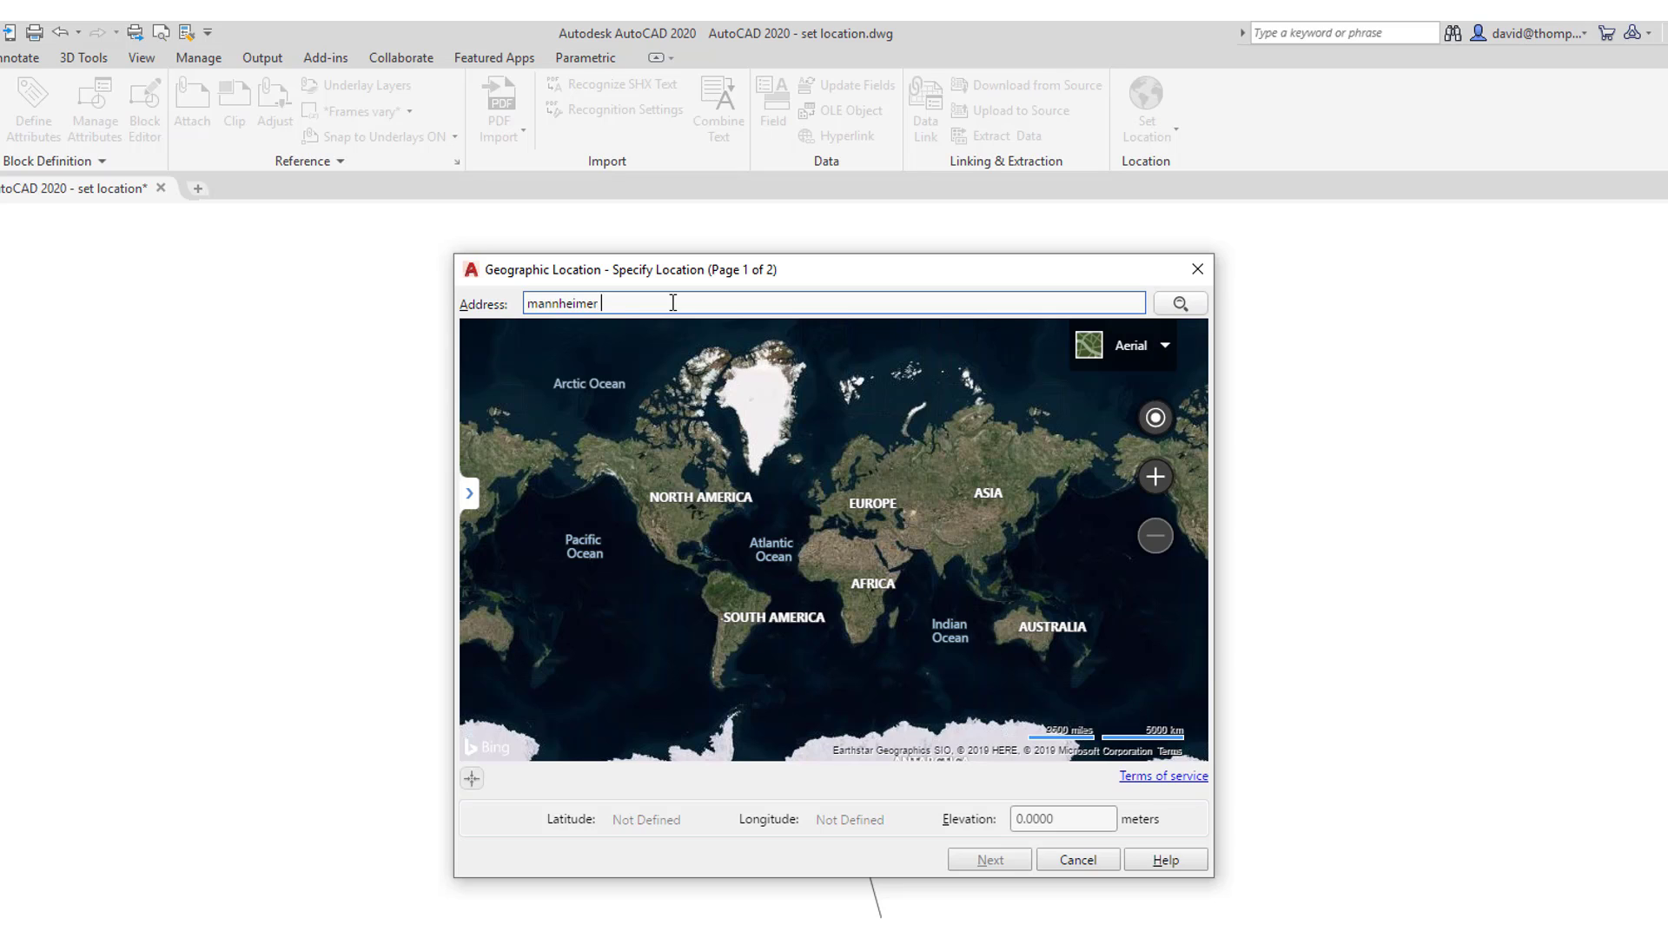
# - Search the map for the site's street address in Cologne
pyautogui.click(1181, 311)
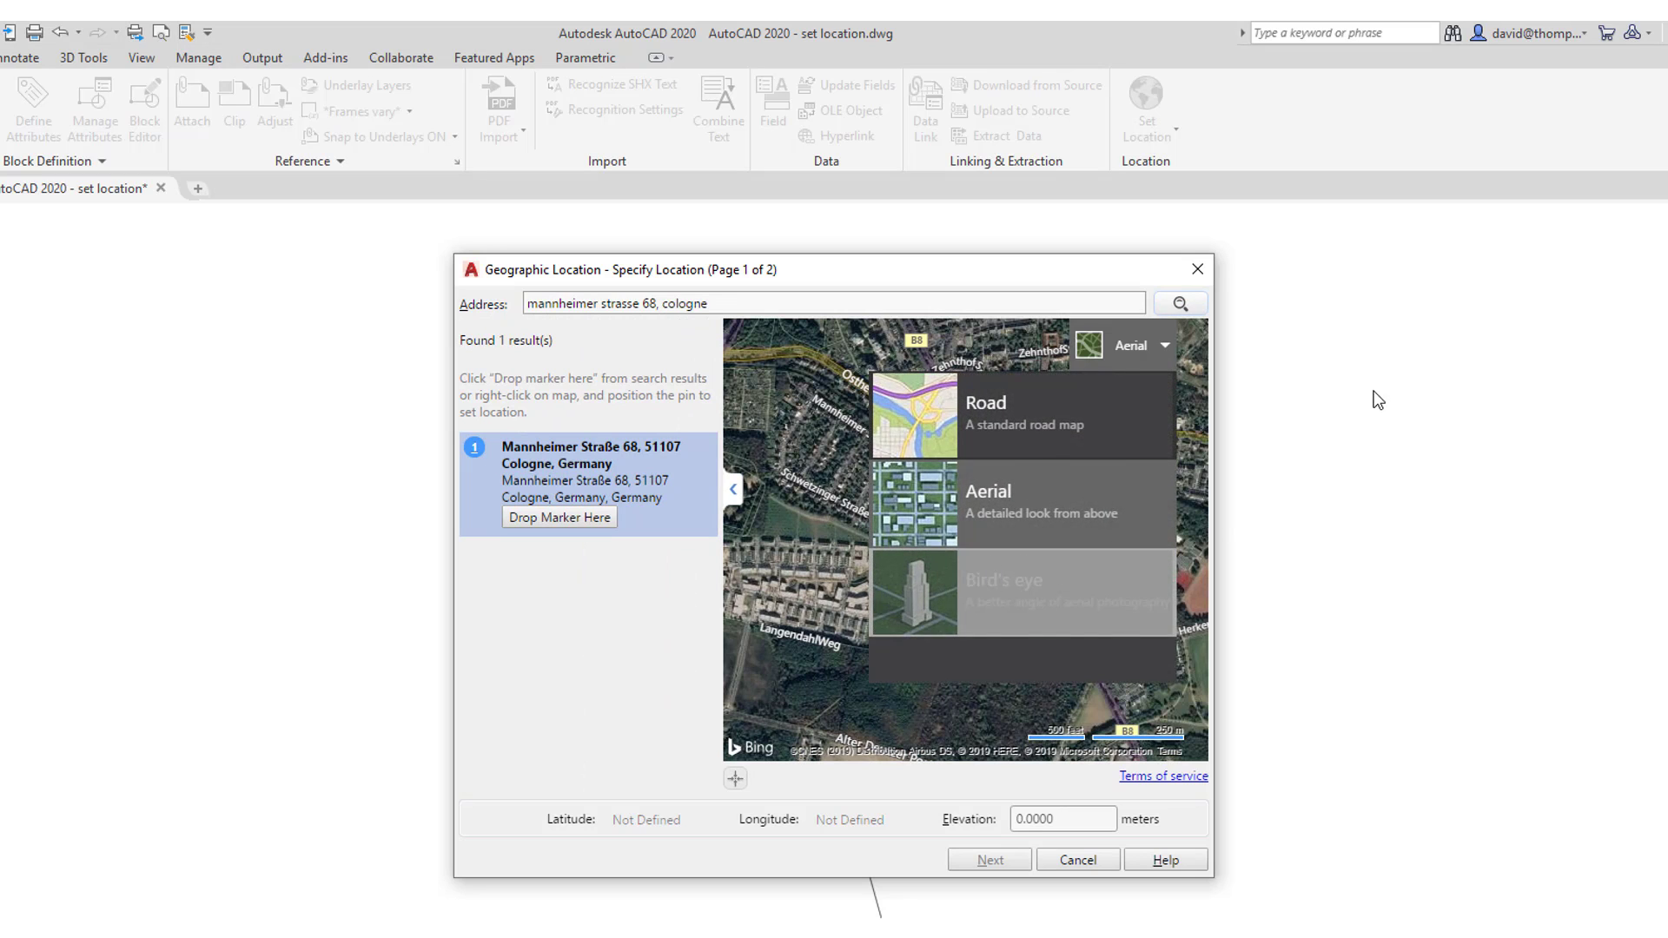
pyautogui.moveTo(1152, 349)
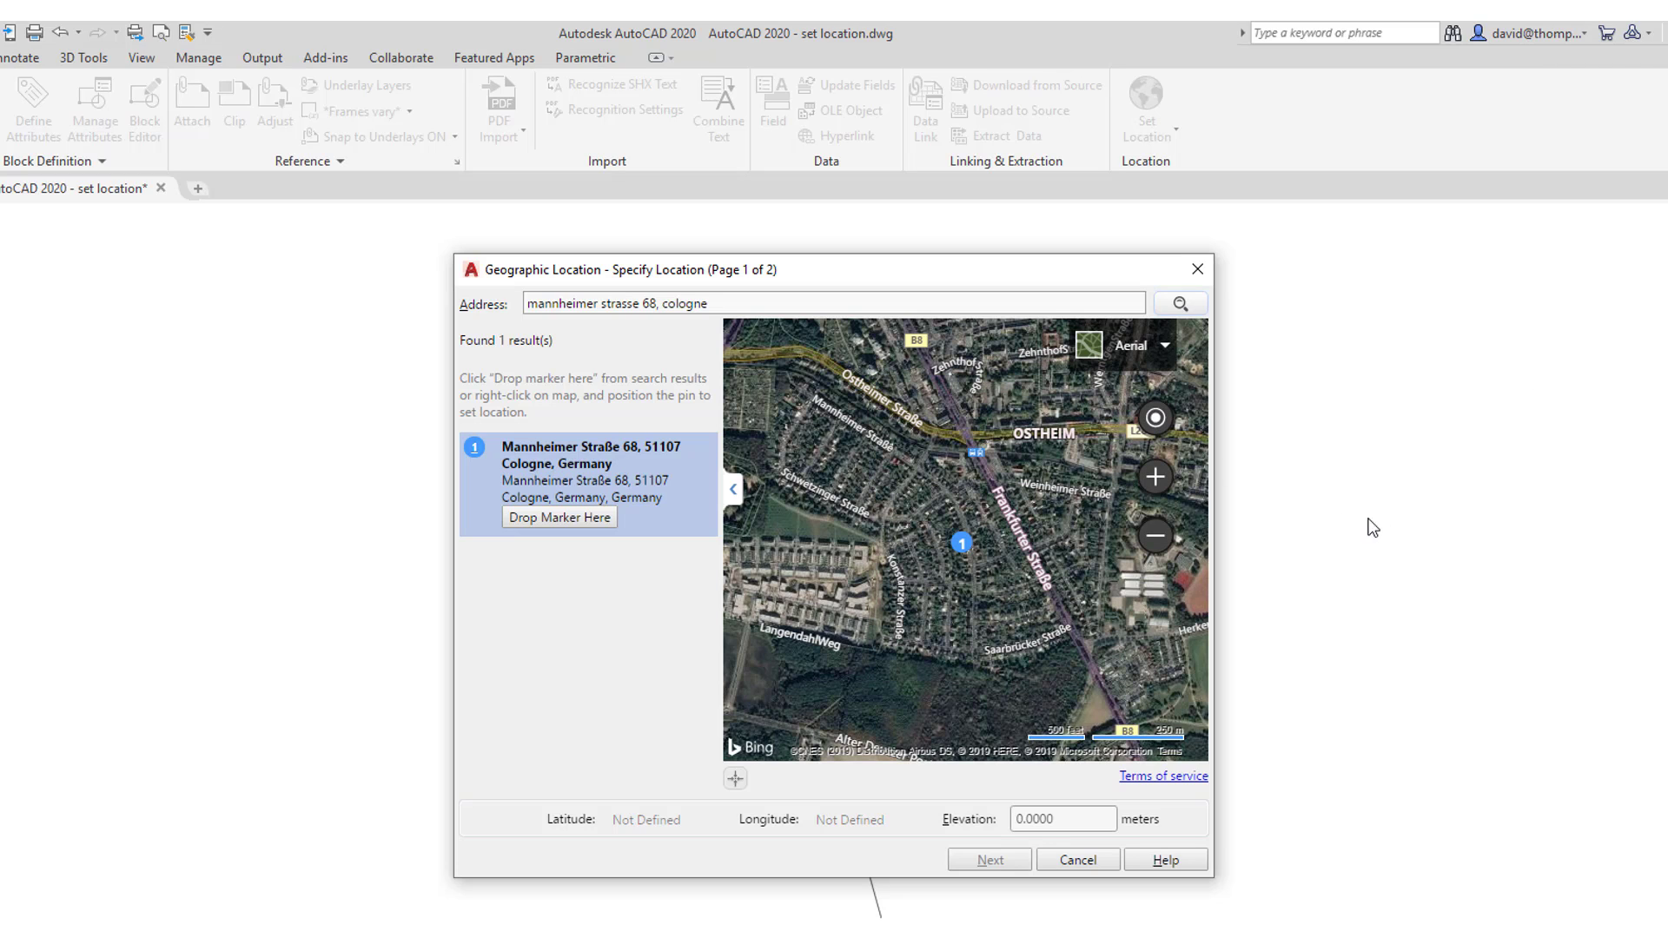
pyautogui.scroll(5, 961, 565)
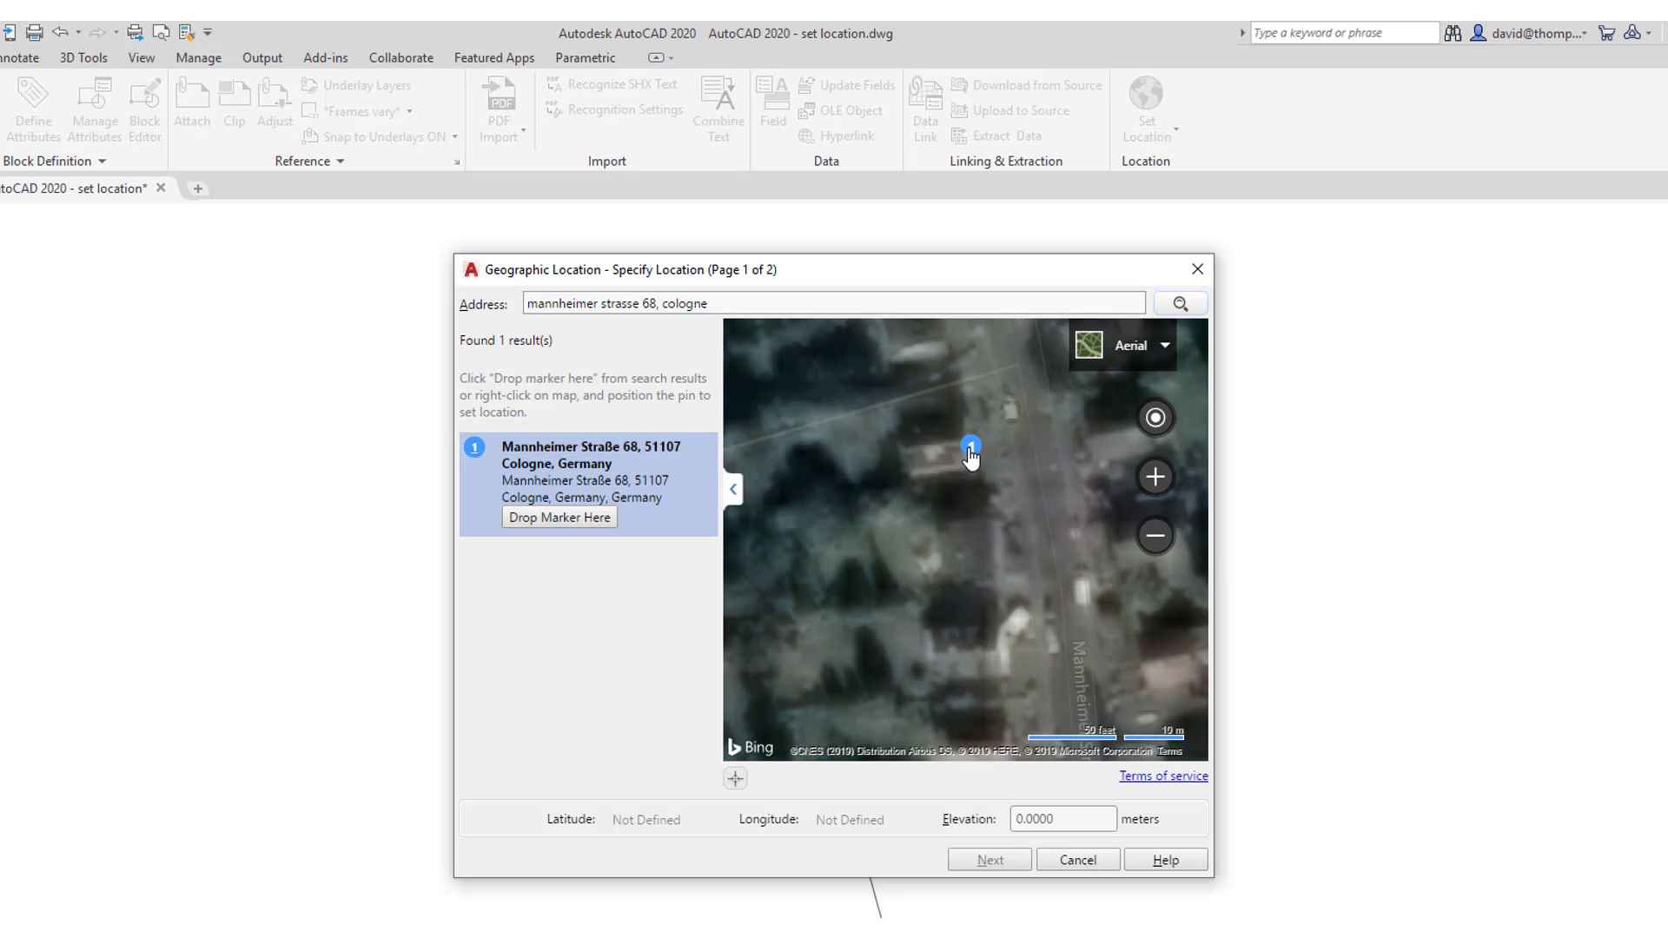
pyautogui.scroll(1, 1000, 461)
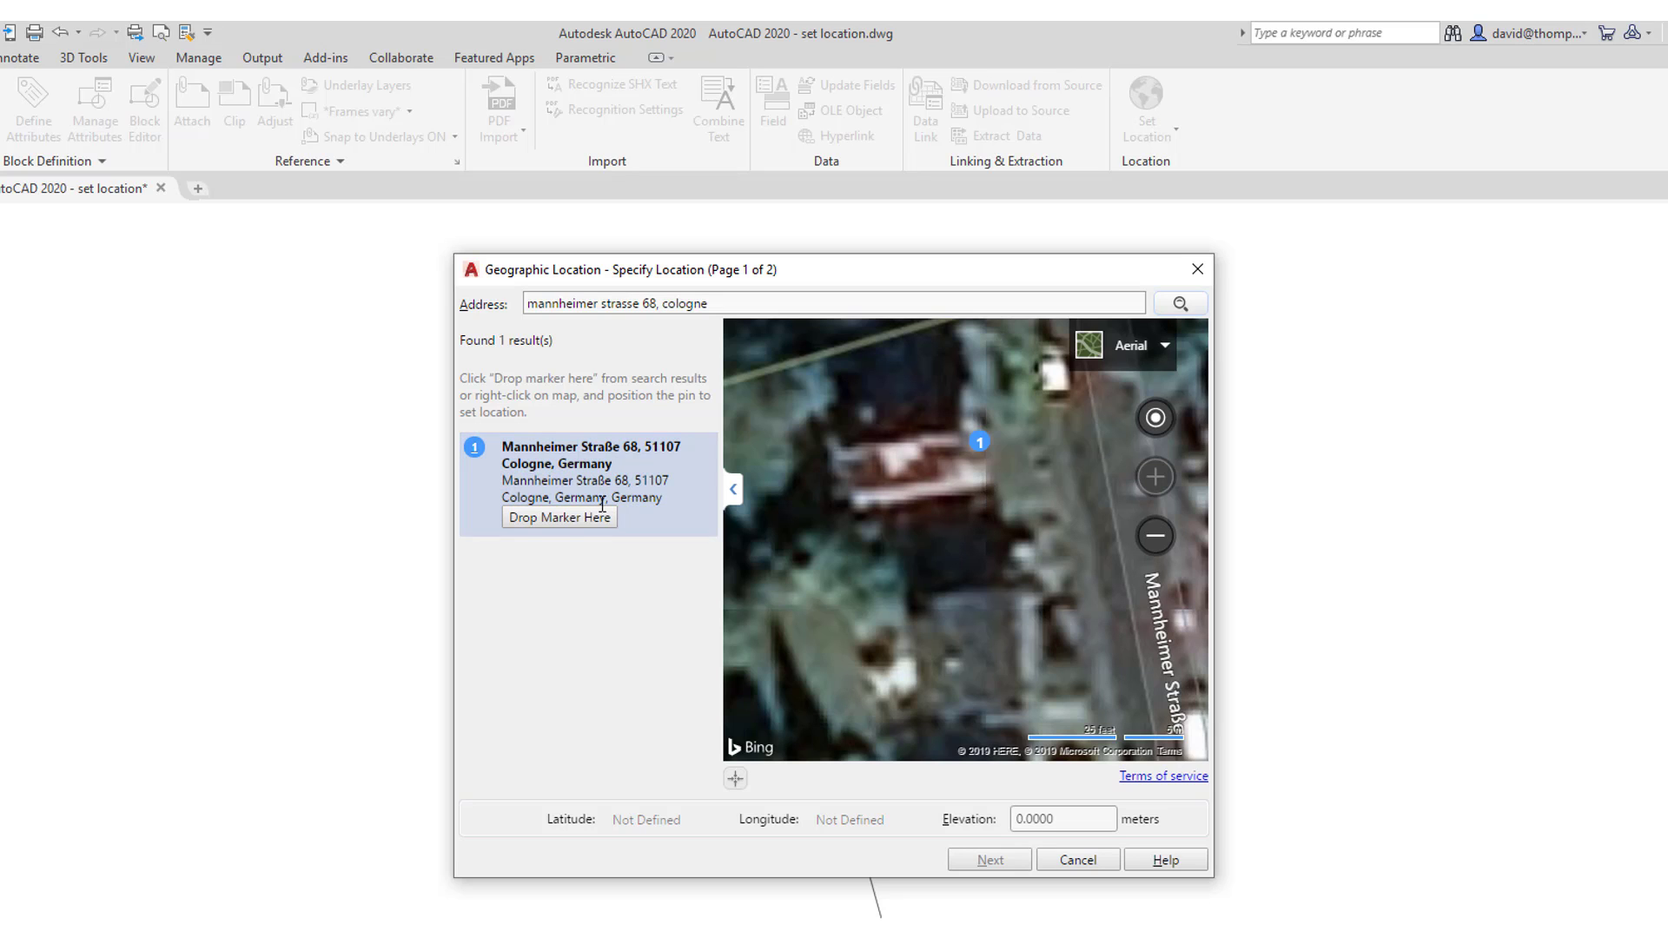
# - Drop the marker, move it onto the house roof, and set elevation to 54
pyautogui.click(577, 518)
pyautogui.scroll(5, 970, 546)
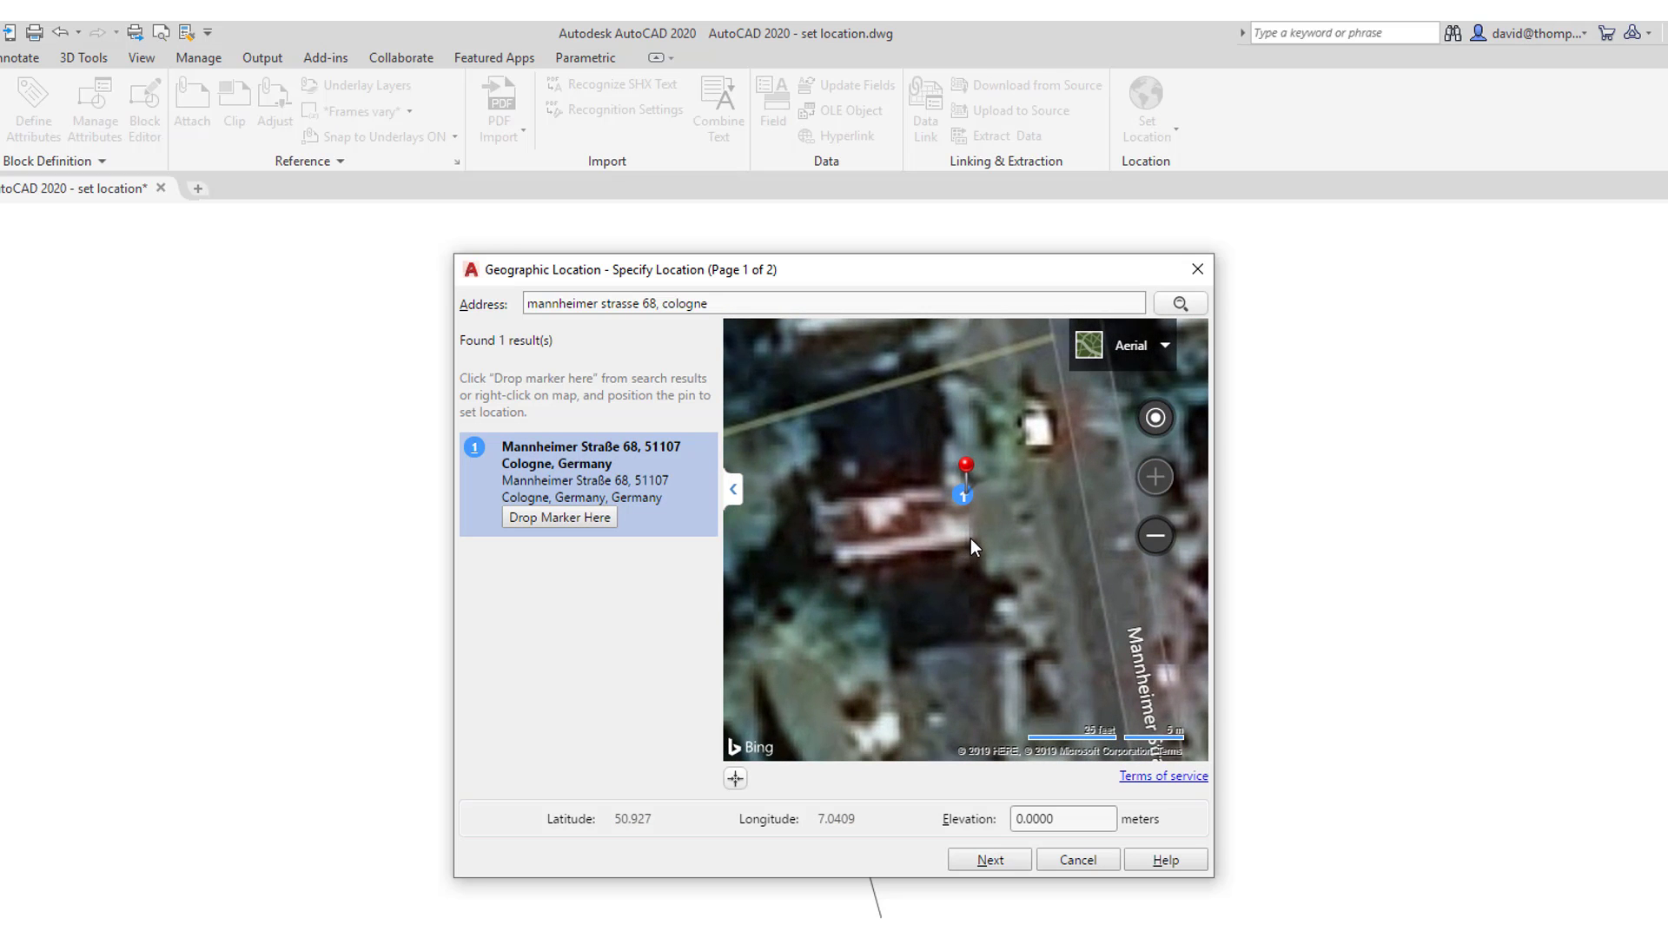
pyautogui.rightClick(971, 539)
pyautogui.click(995, 561)
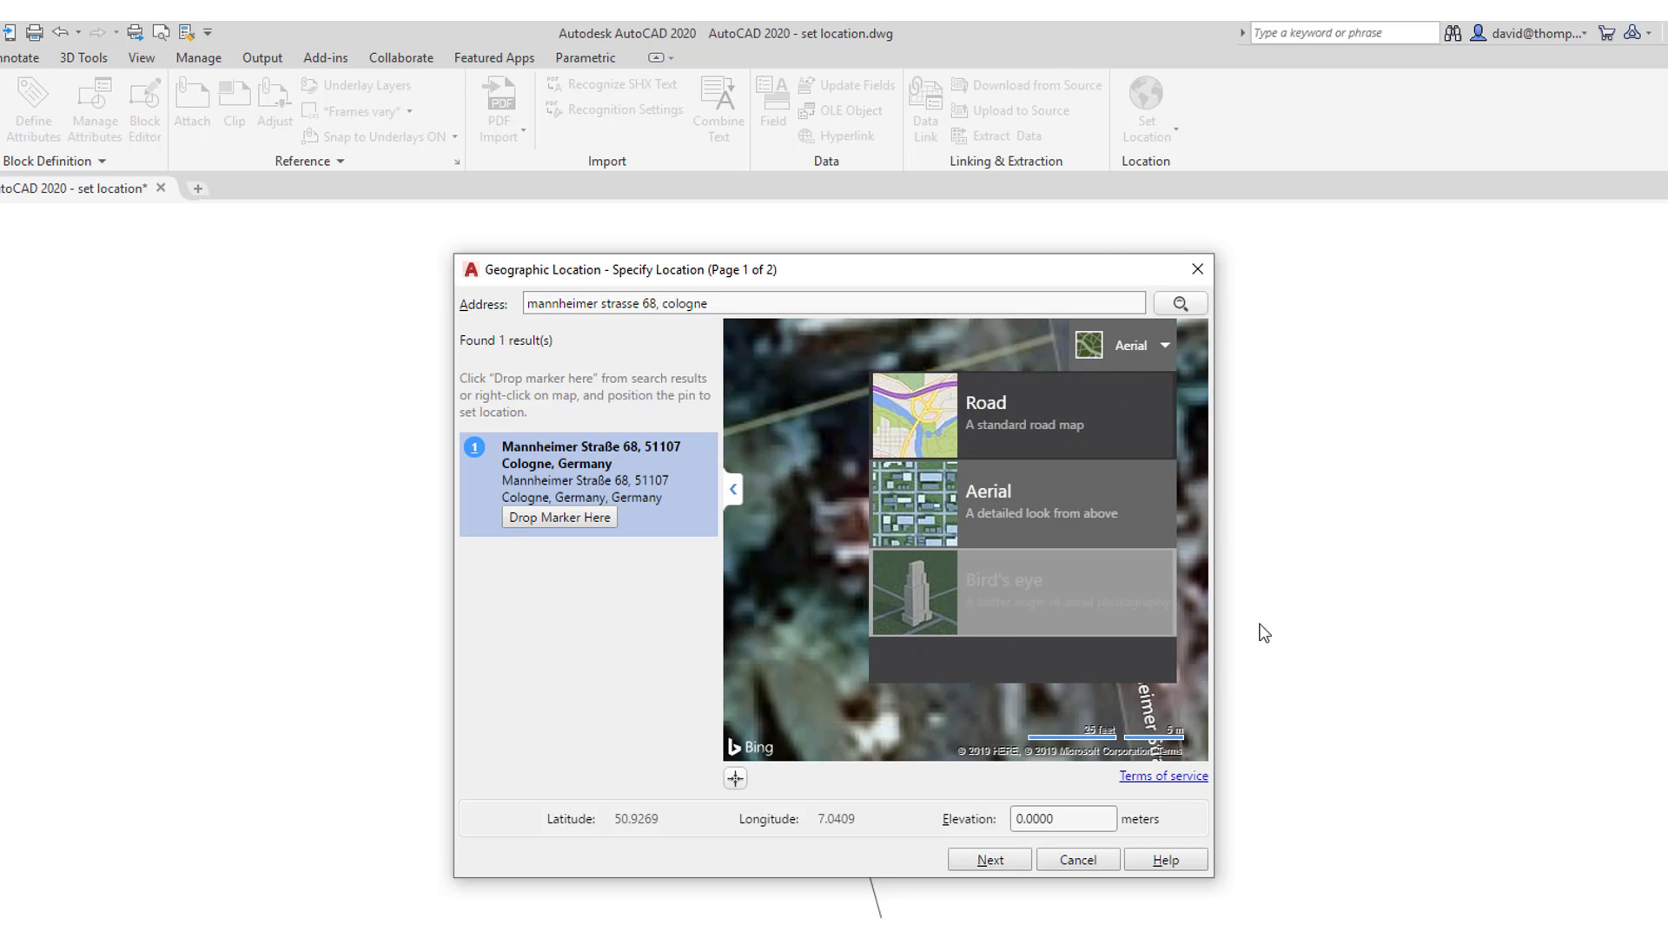
pyautogui.moveTo(1077, 822); pyautogui.dragTo(969, 822)
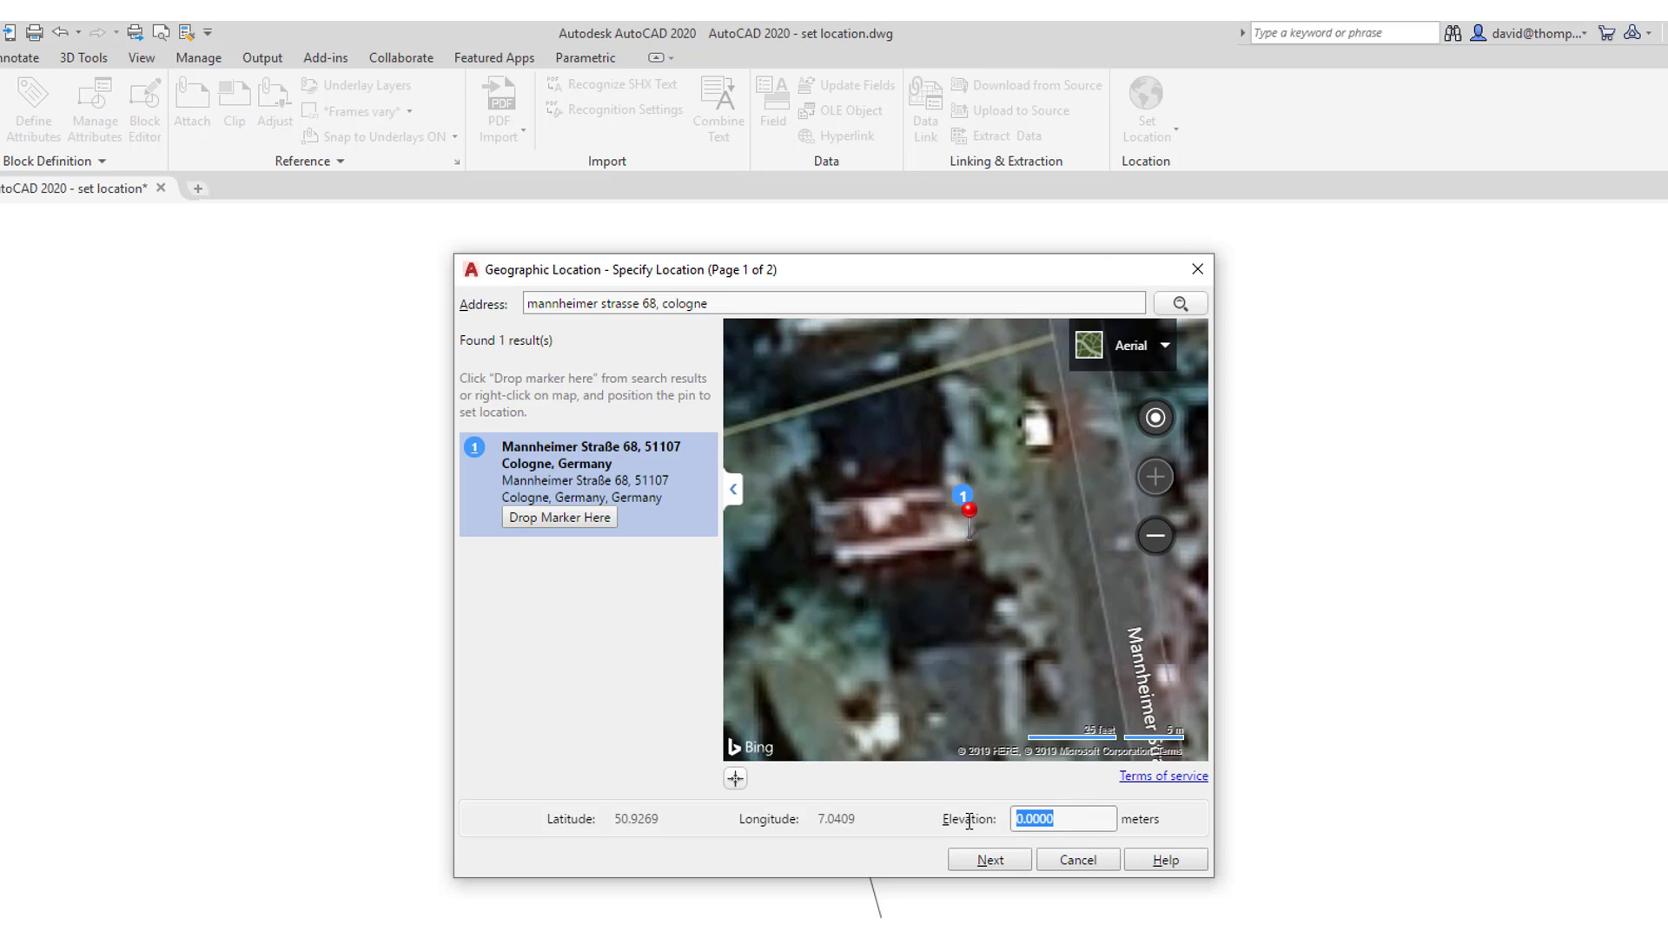
pyautogui.write('54')
# - Choose the DeutscheBahn.Gauss3d-2 coordinate system for the location
pyautogui.click(1005, 857)
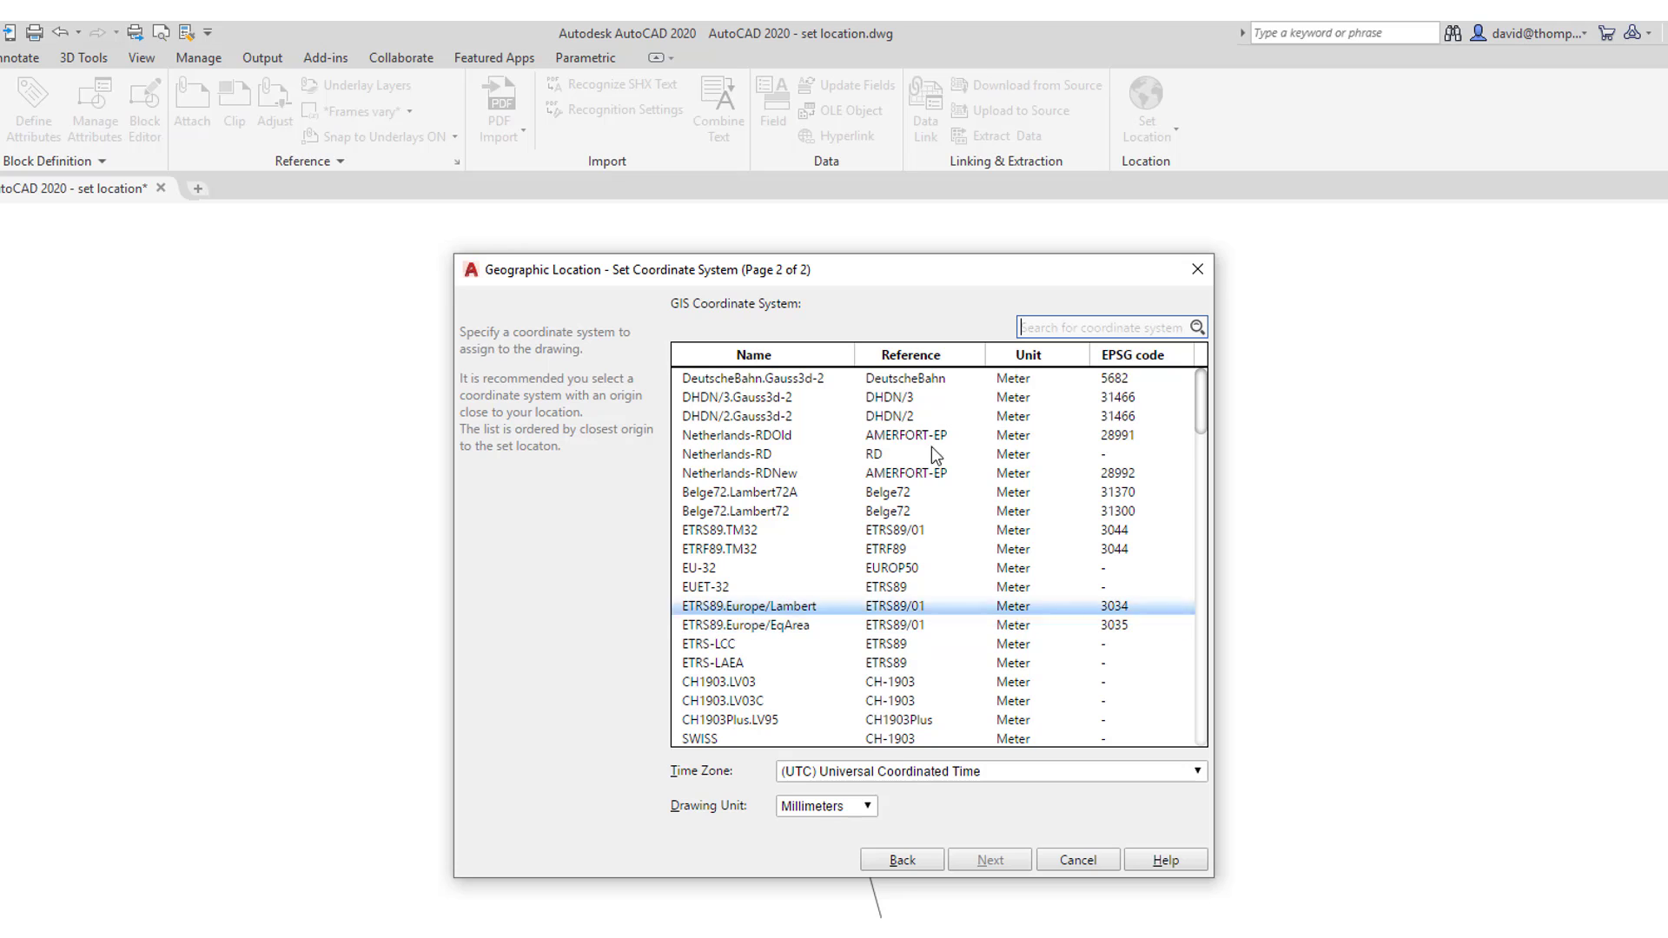
pyautogui.moveTo(826, 276); pyautogui.dragTo(1091, 271)
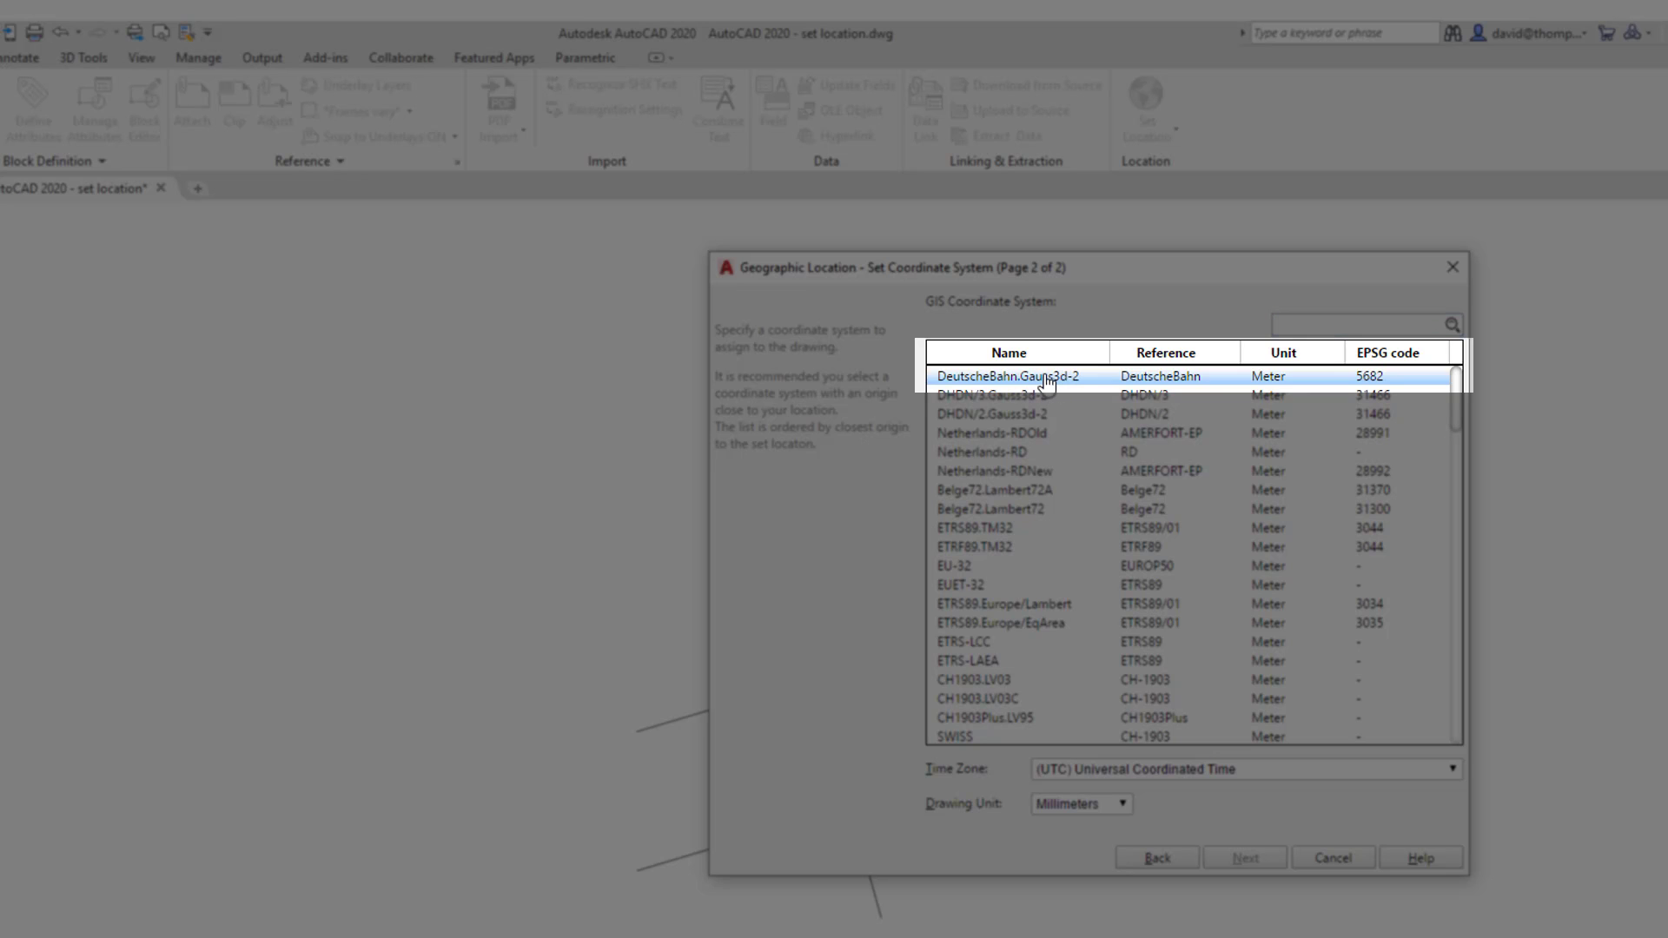
pyautogui.click(1047, 380)
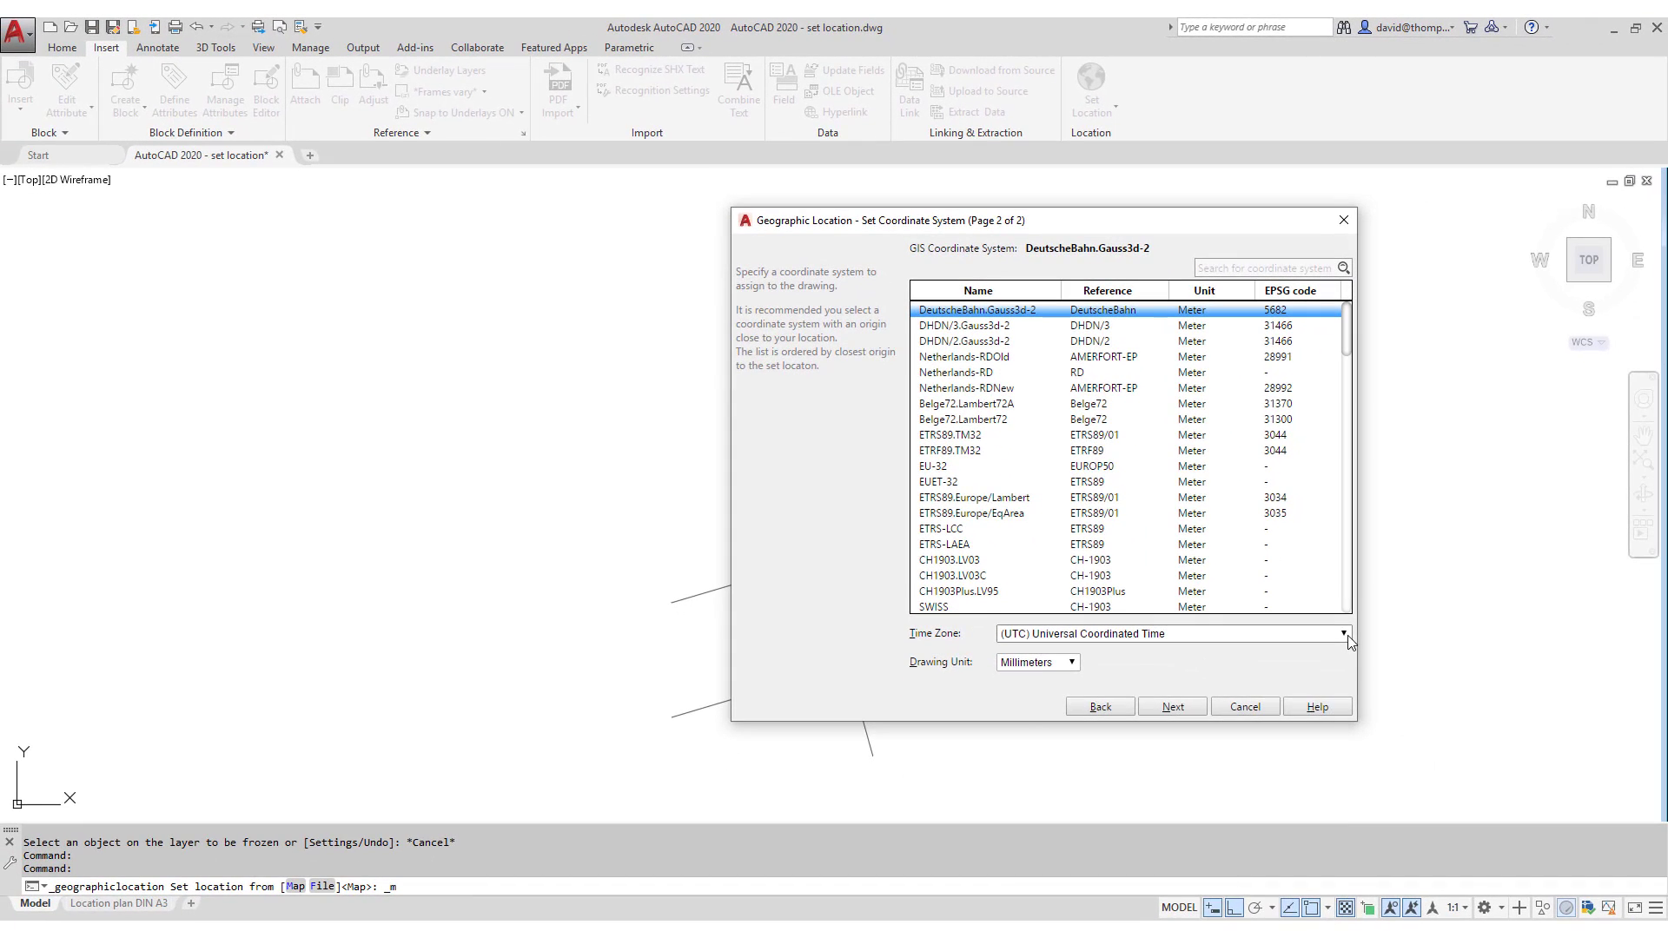
# - Set the time zone to (GMT+01:00) Amsterdam, Berlin, Bern, Rome, Stockholm, Vienna
pyautogui.click(1452, 769)
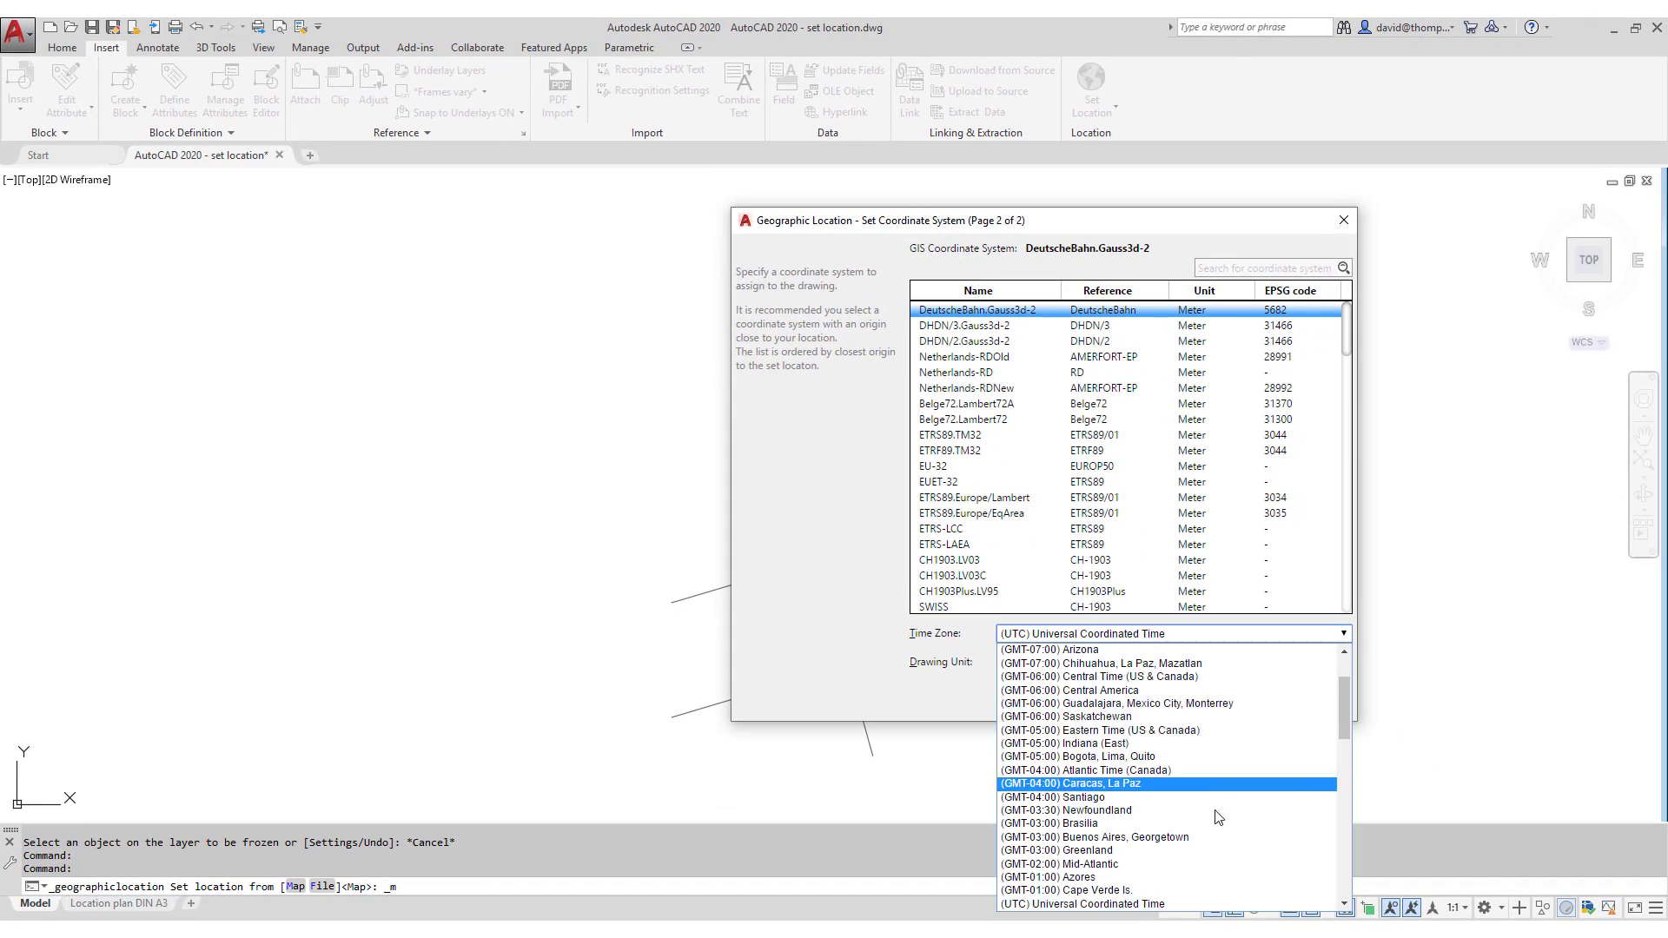
pyautogui.scroll(-2, 1146, 834)
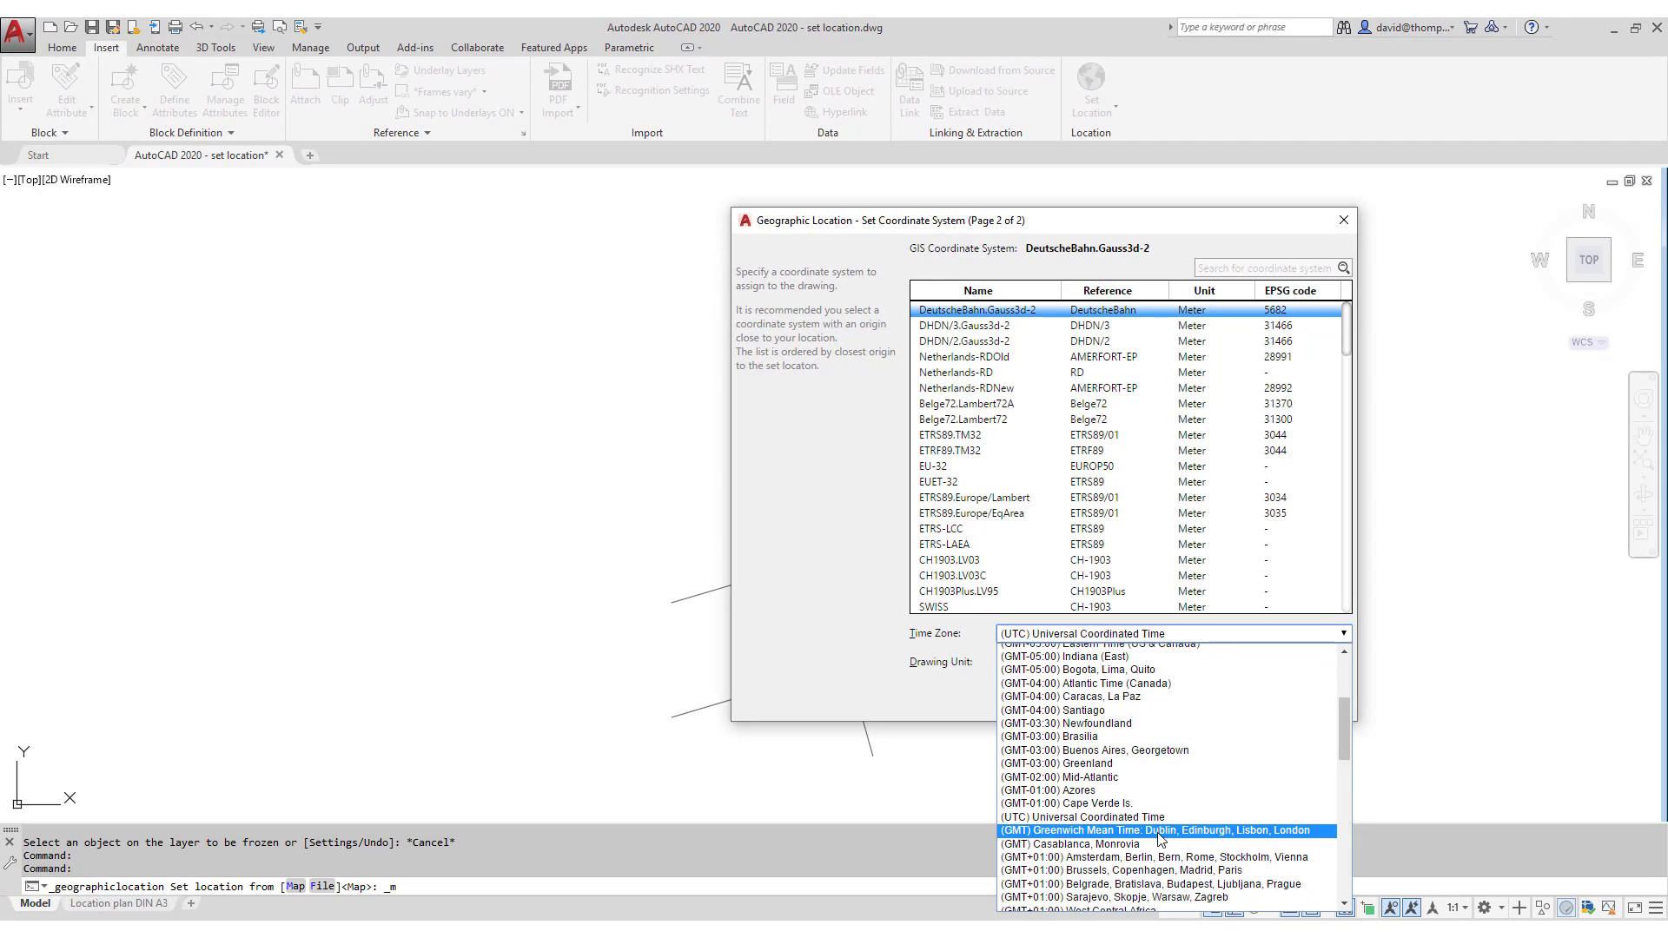
pyautogui.click(1120, 860)
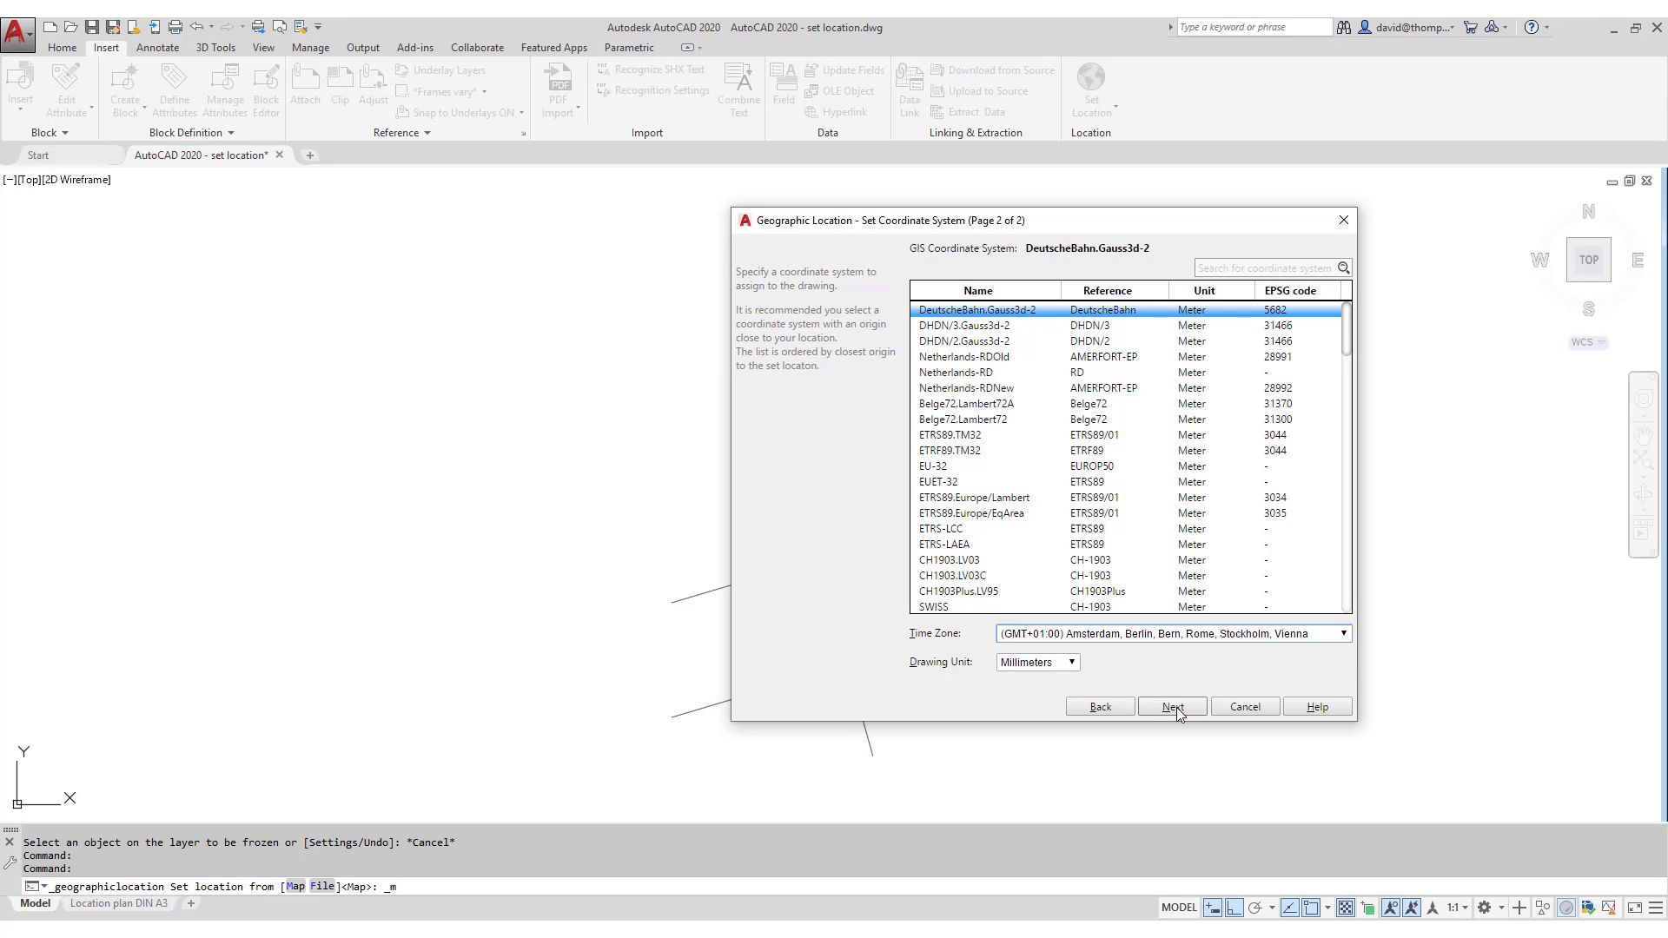
# - Pick the building corner as the geolocation point and accept north straight up at 90°
pyautogui.click(1173, 708)
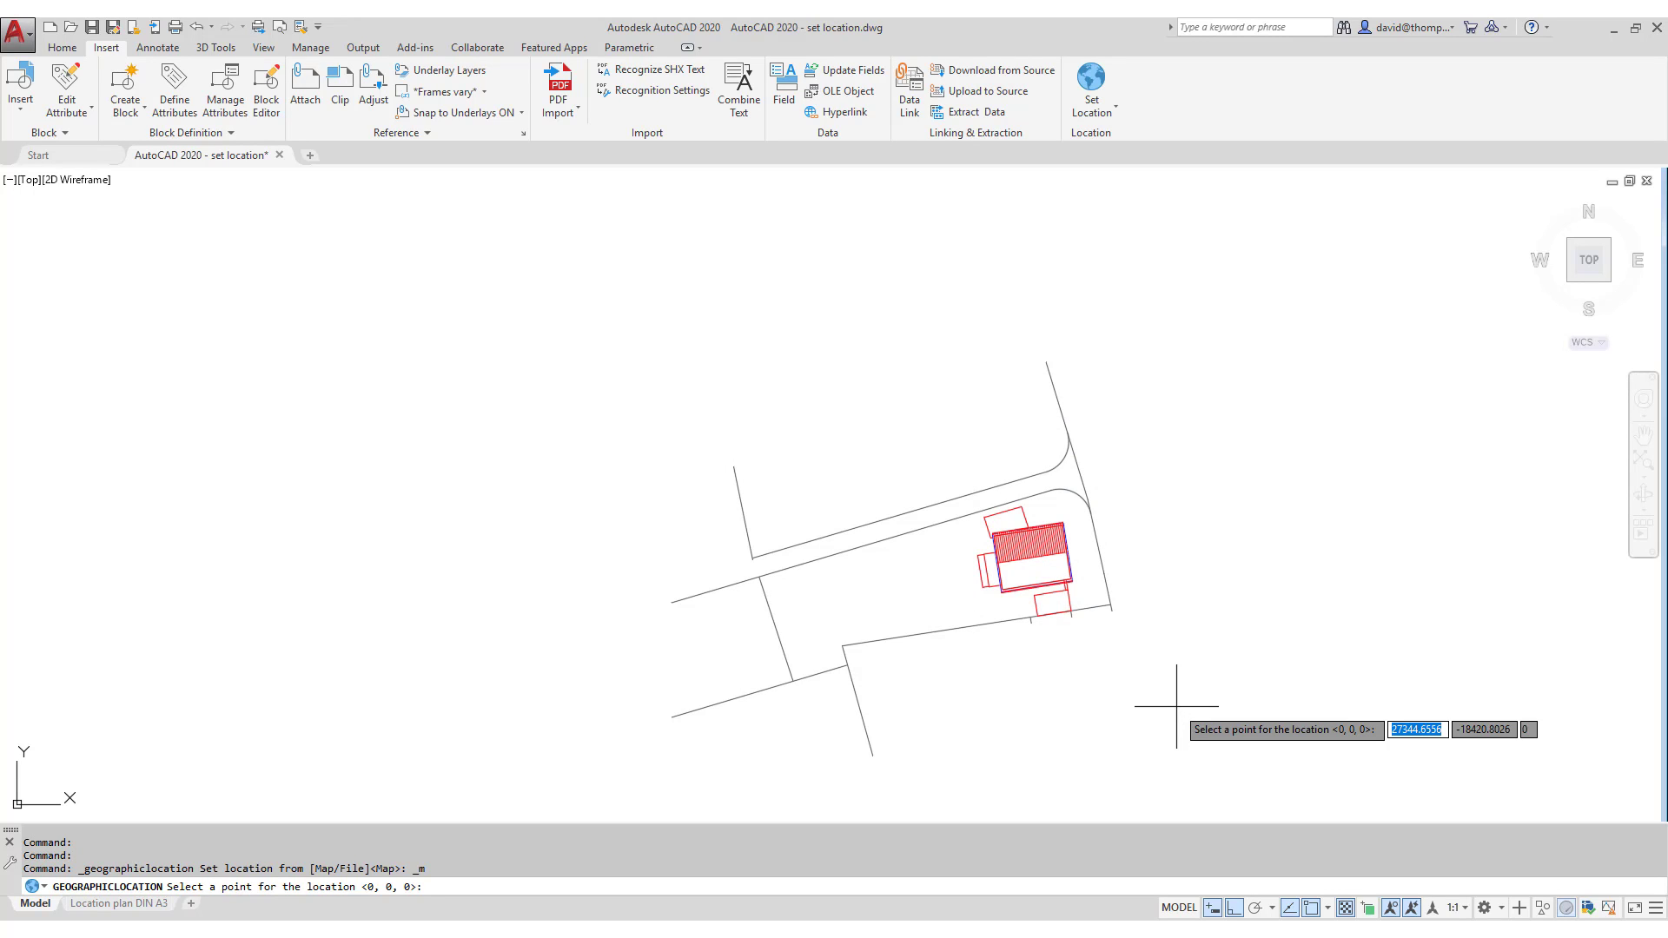
pyautogui.scroll(8, 1078, 585)
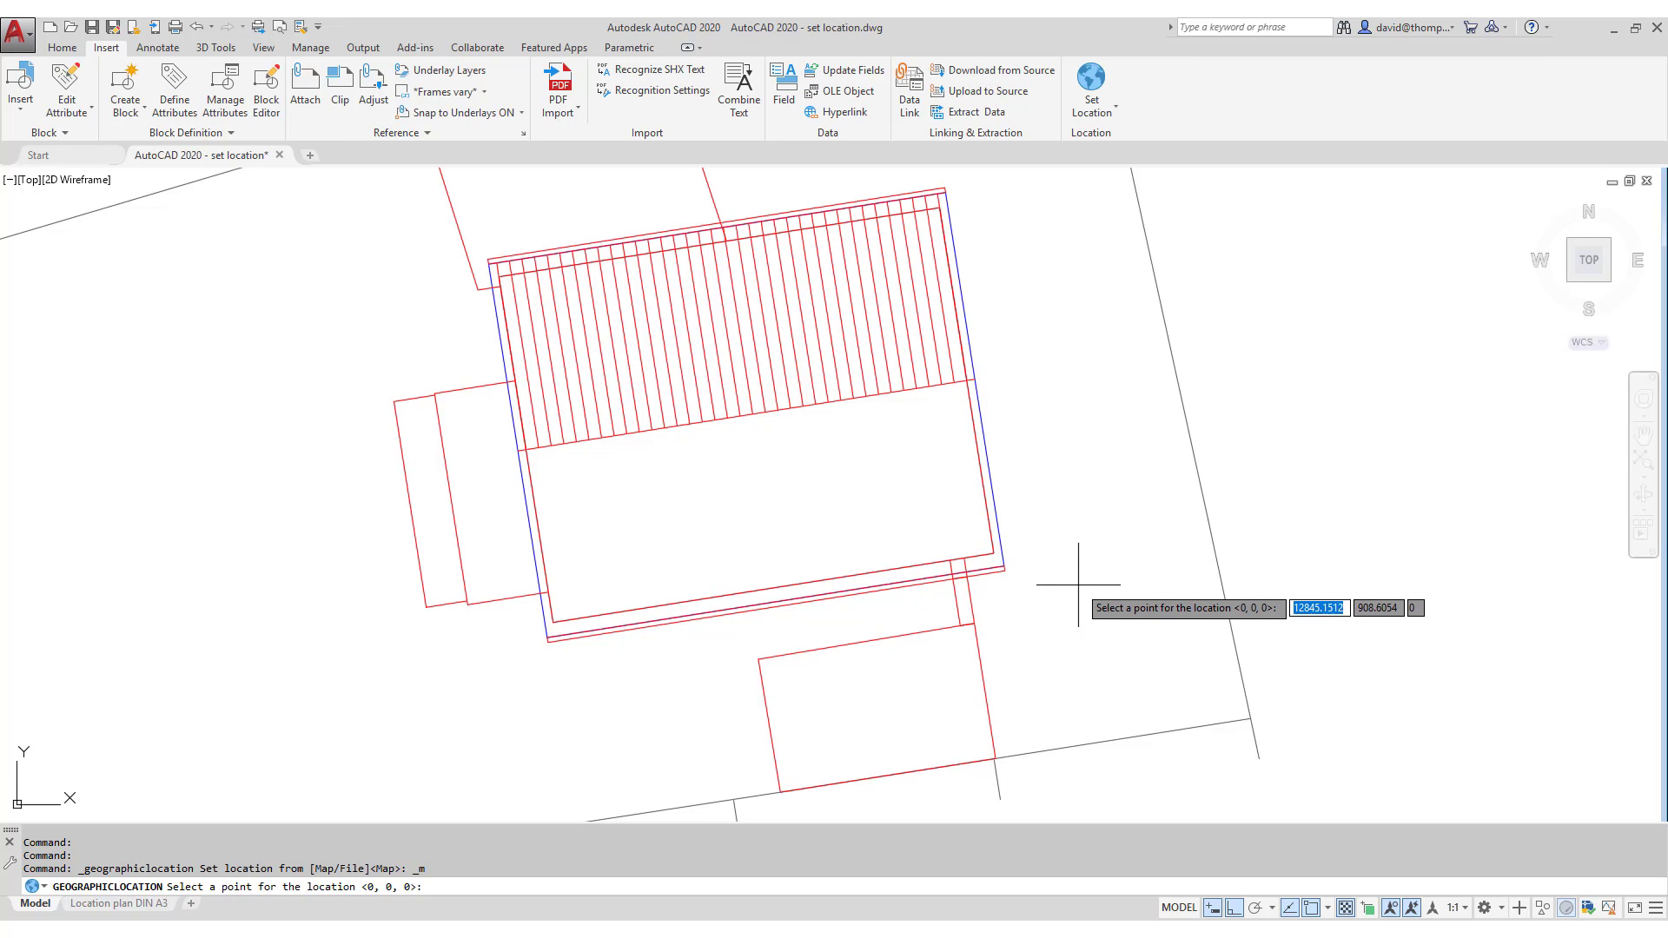
pyautogui.scroll(3, 1078, 584)
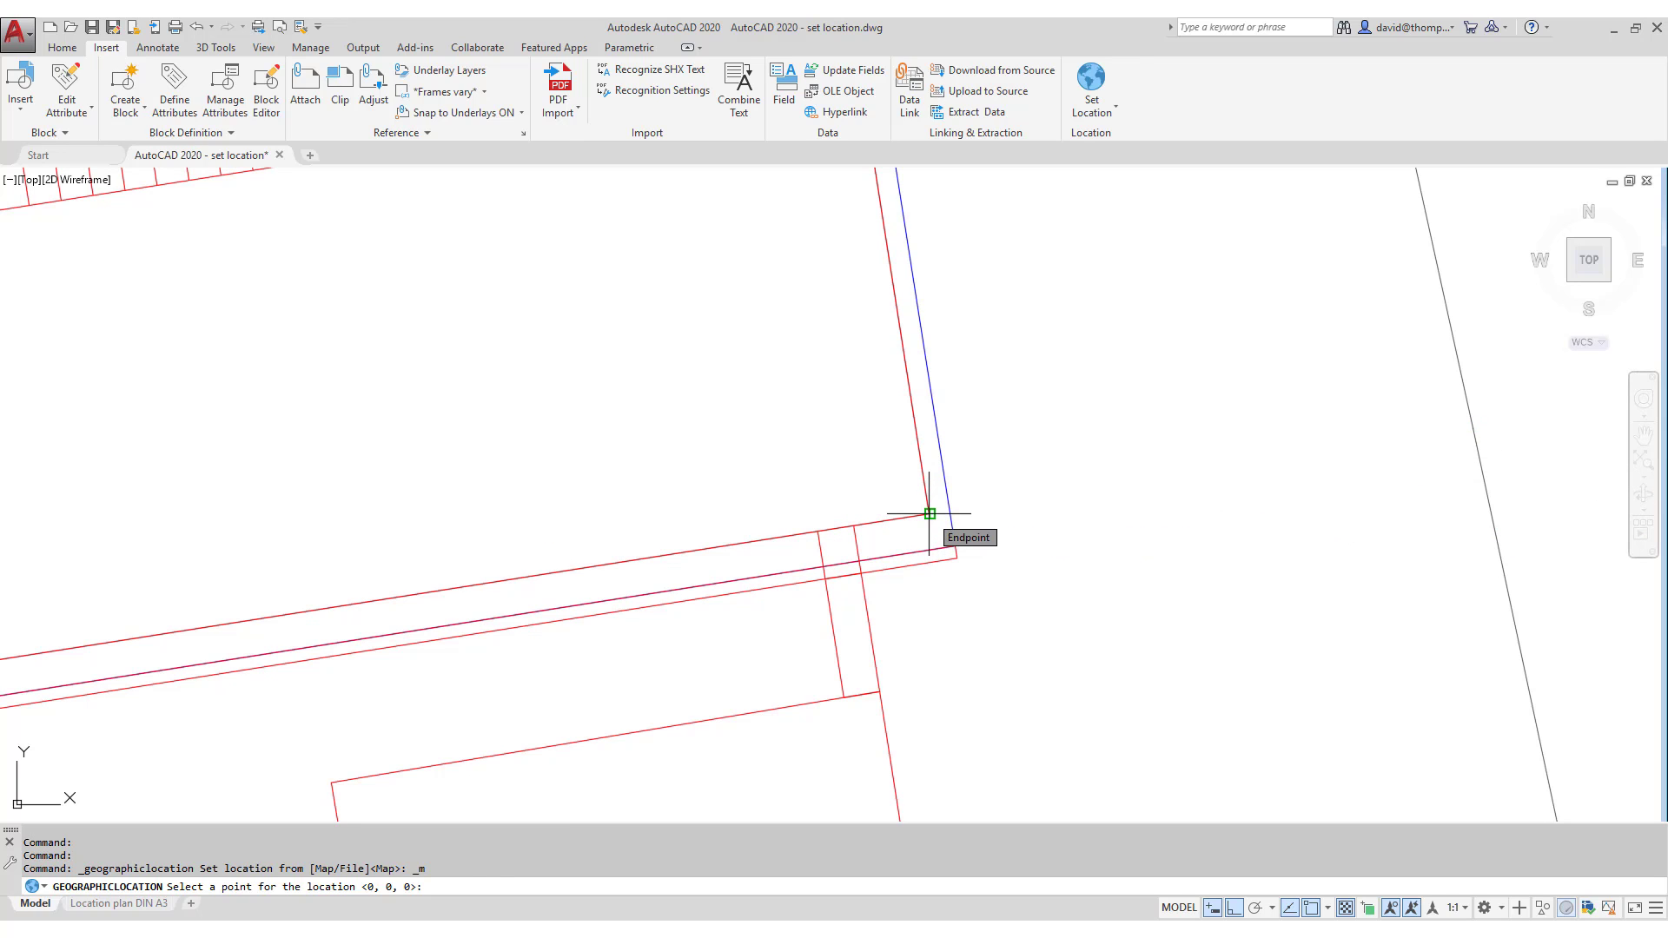
pyautogui.click(930, 513)
pyautogui.scroll(-1, 1023, 556)
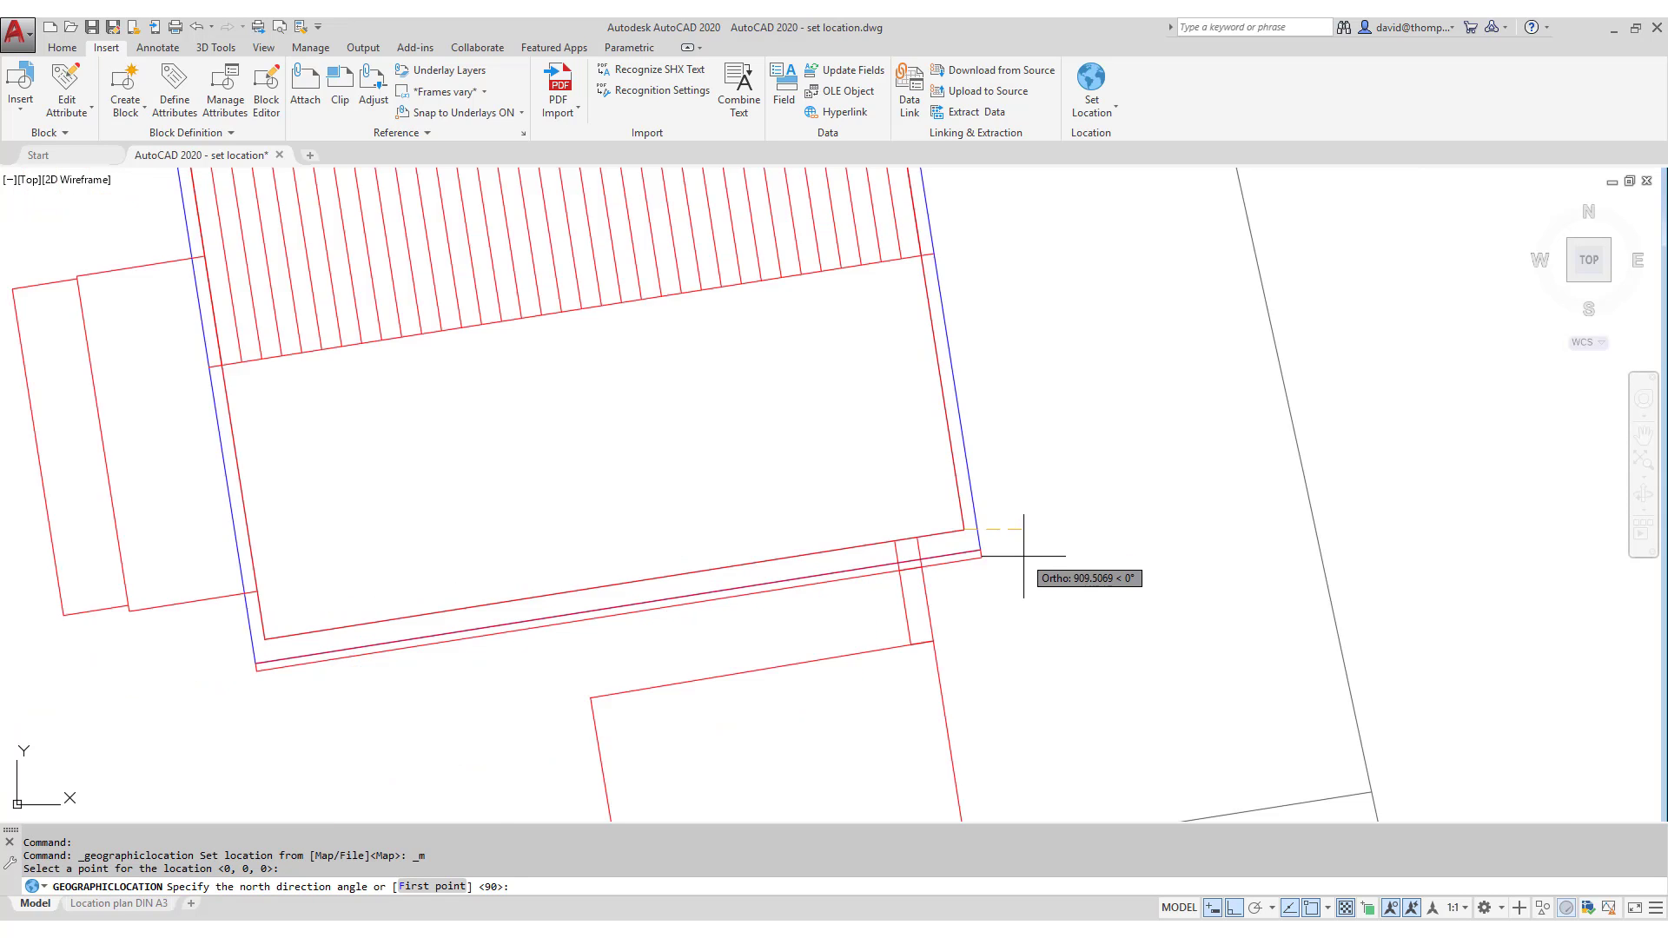
pyautogui.scroll(-3, 1024, 556)
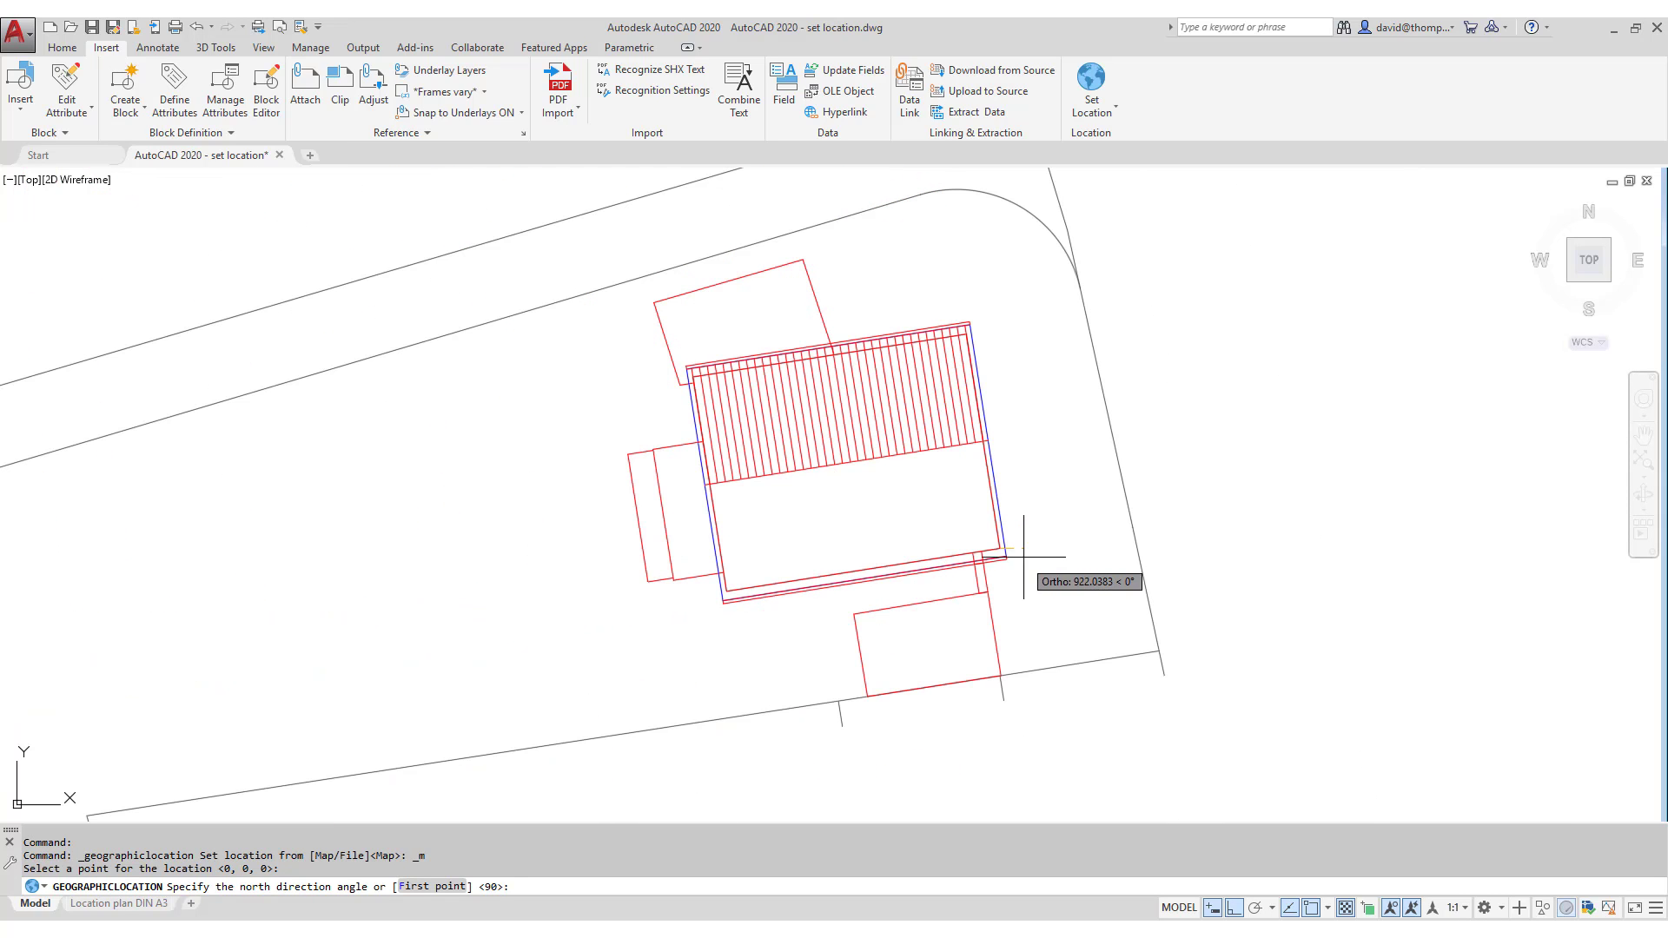
pyautogui.click(1000, 350)
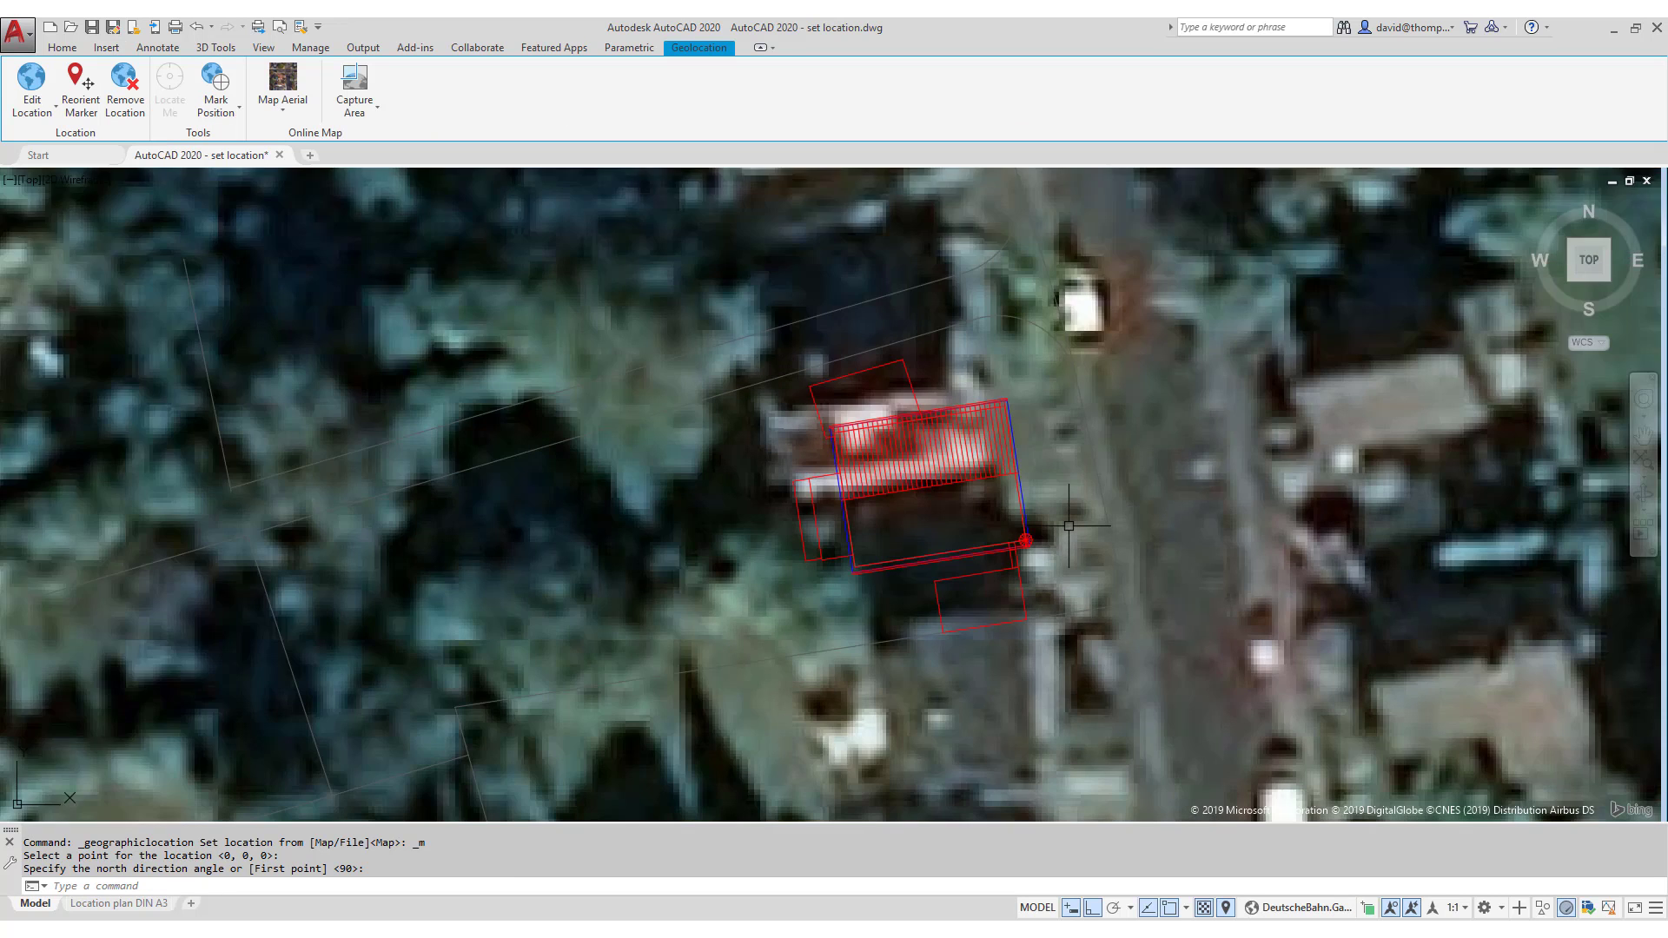
# - Turn Ortho off in the status bar and return the ribbon to the Home tab
pyautogui.scroll(-4, 1069, 525)
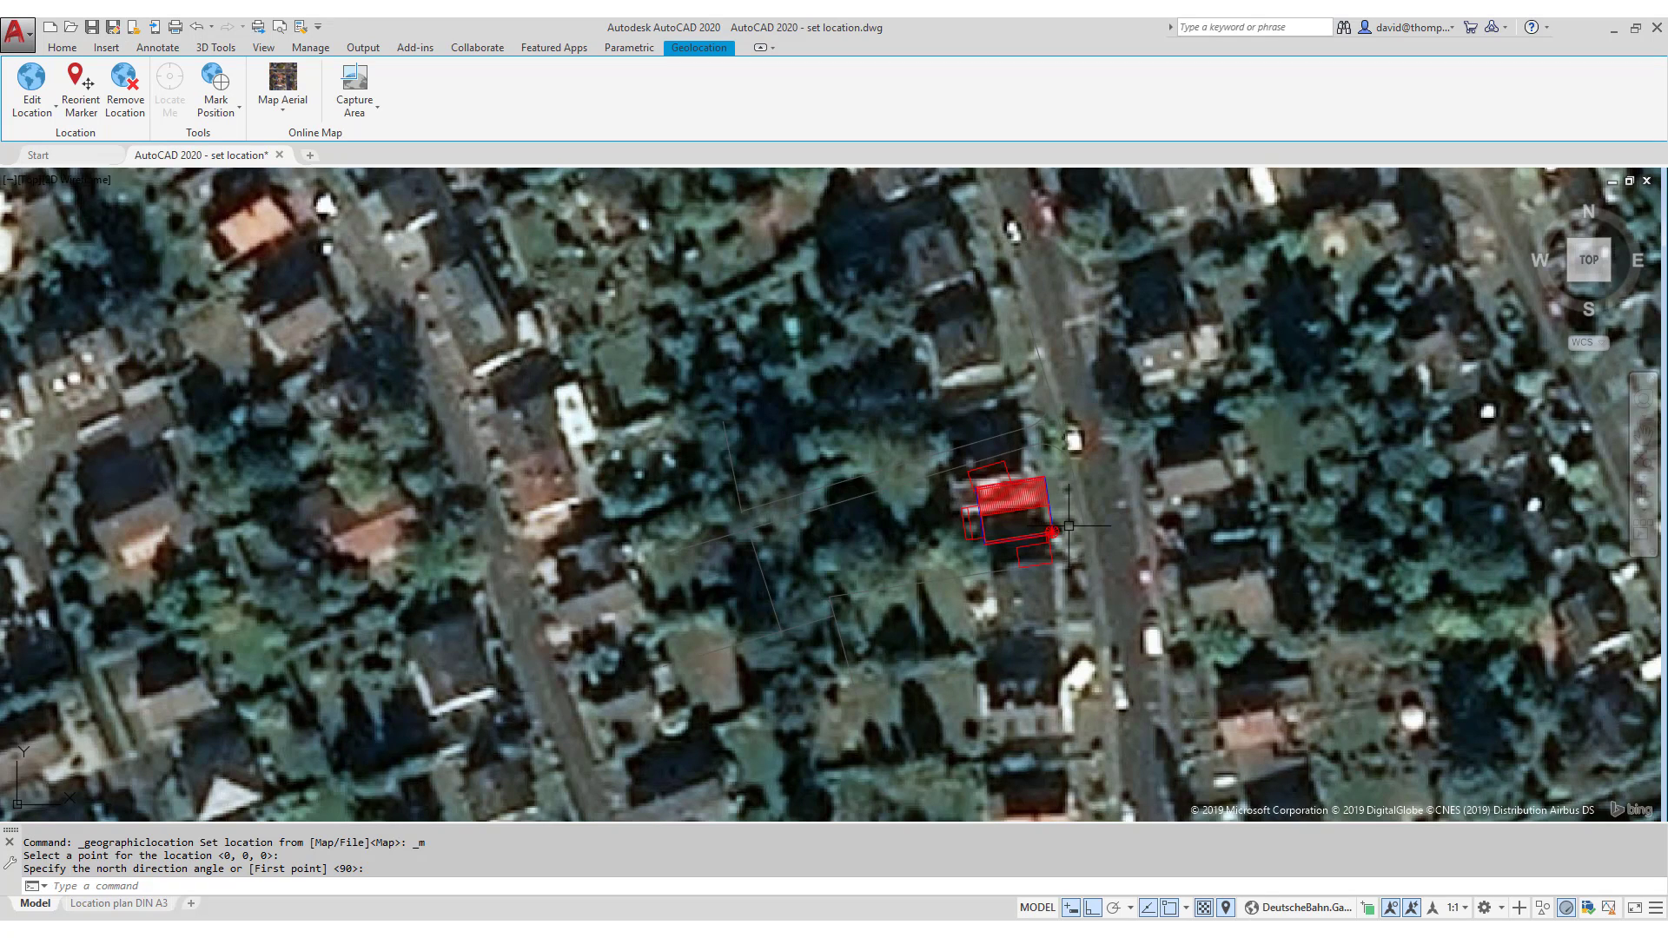
pyautogui.scroll(2, 1082, 523)
pyautogui.scroll(-2, 1082, 523)
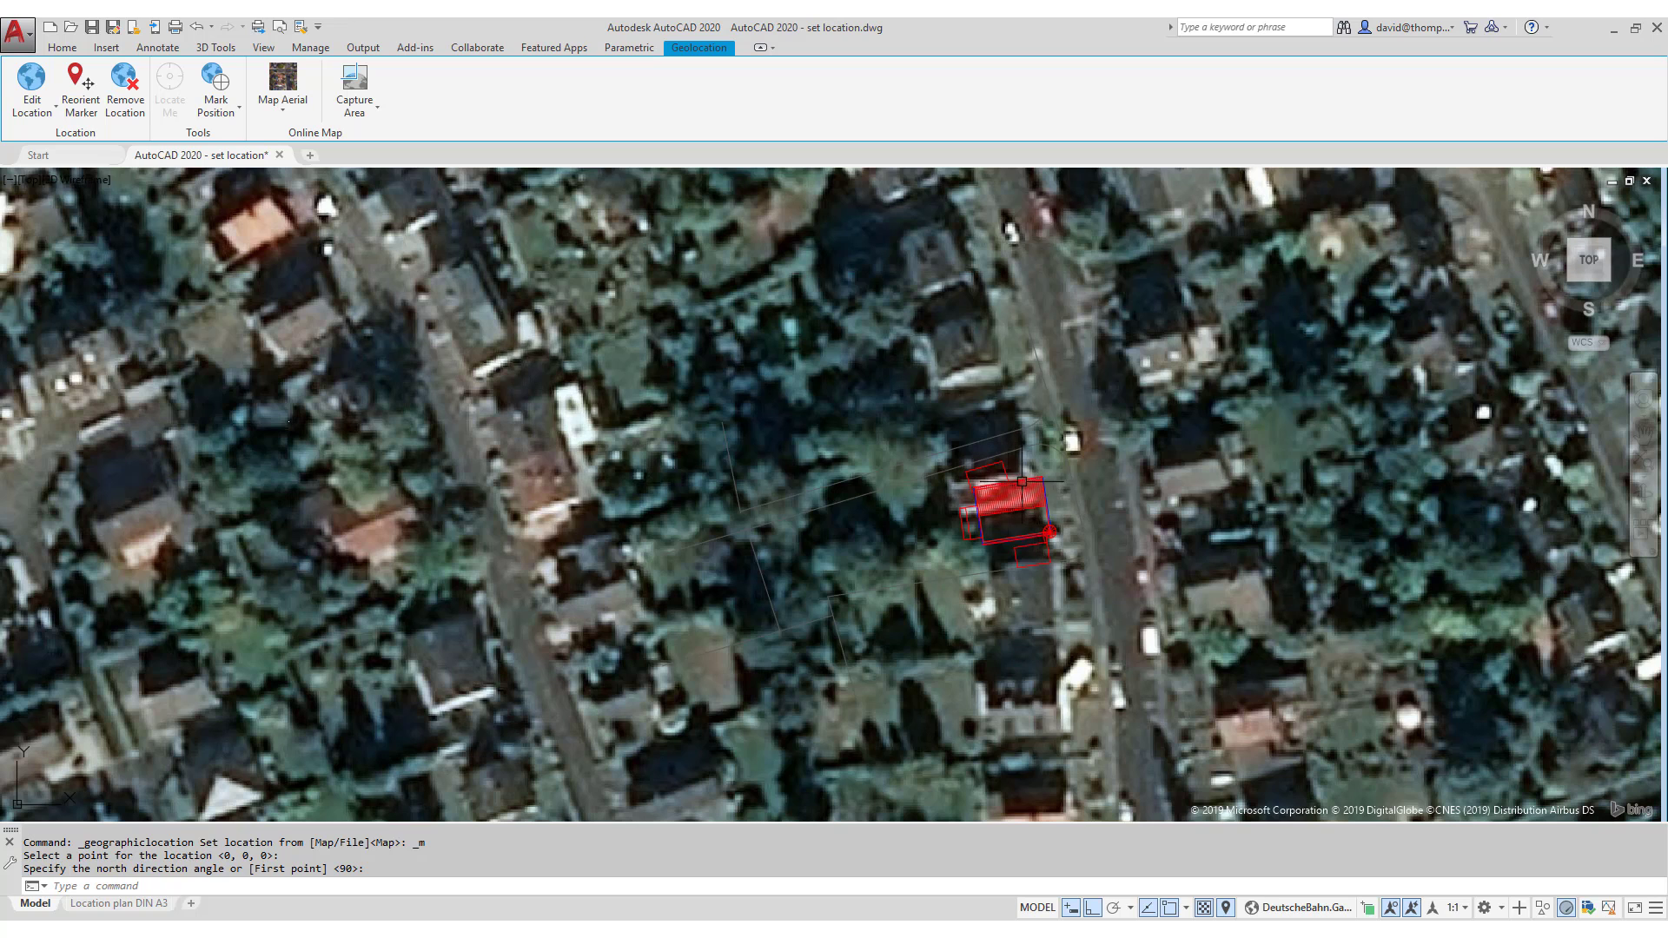
pyautogui.scroll(4, 1028, 504)
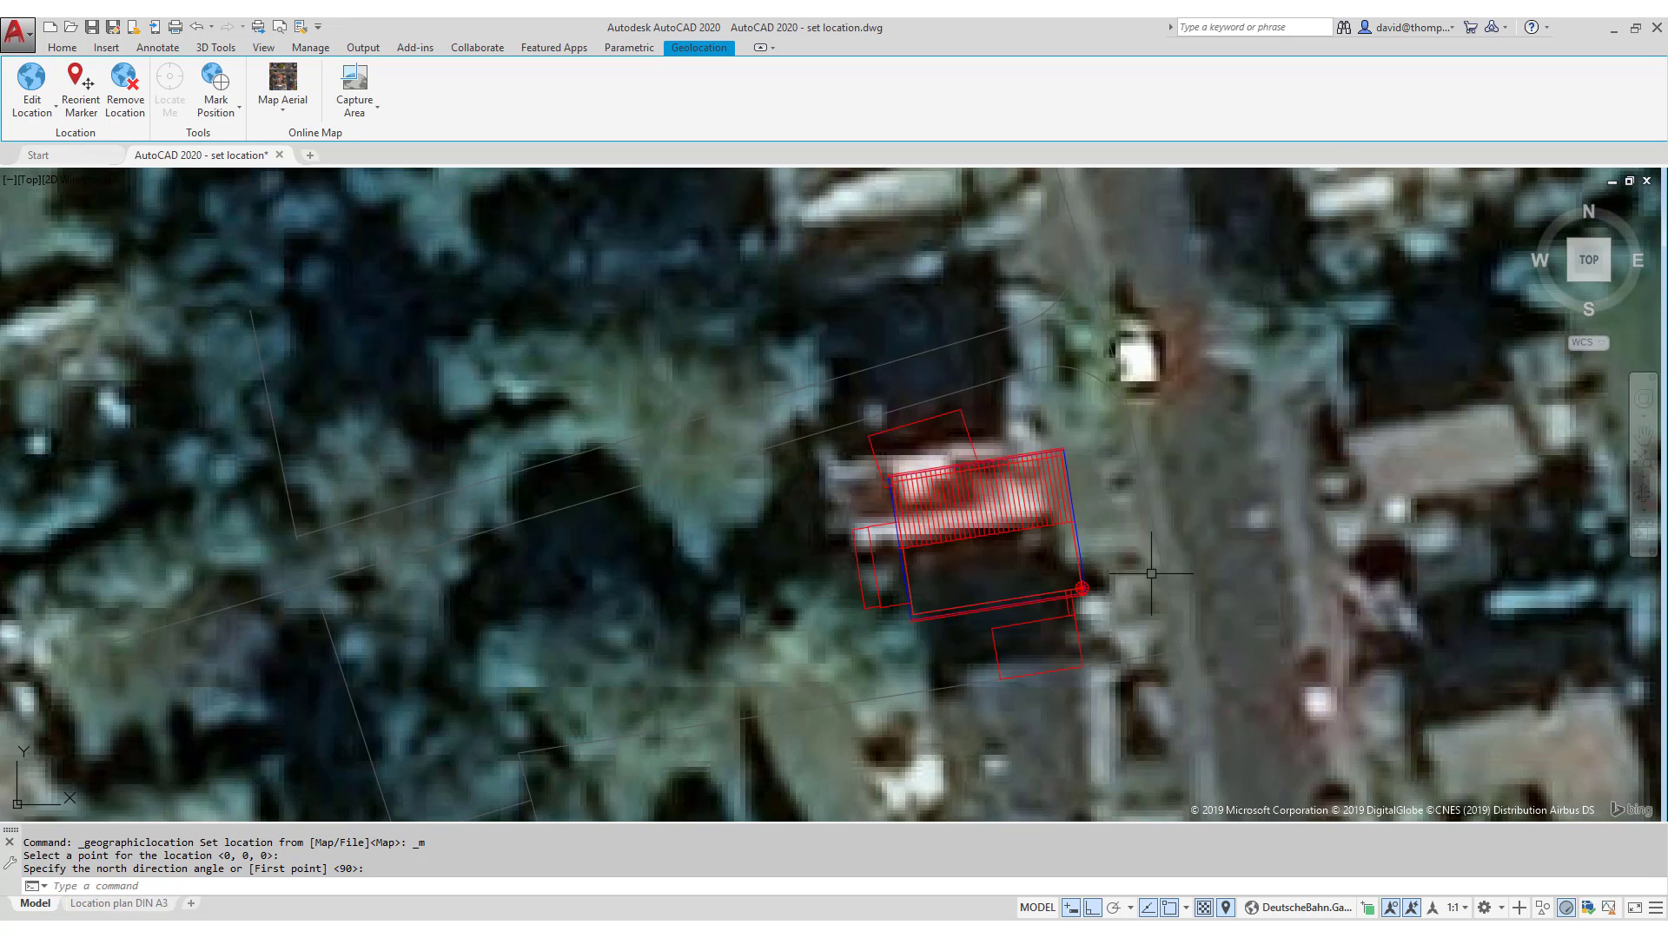
pyautogui.click(1093, 909)
pyautogui.click(62, 48)
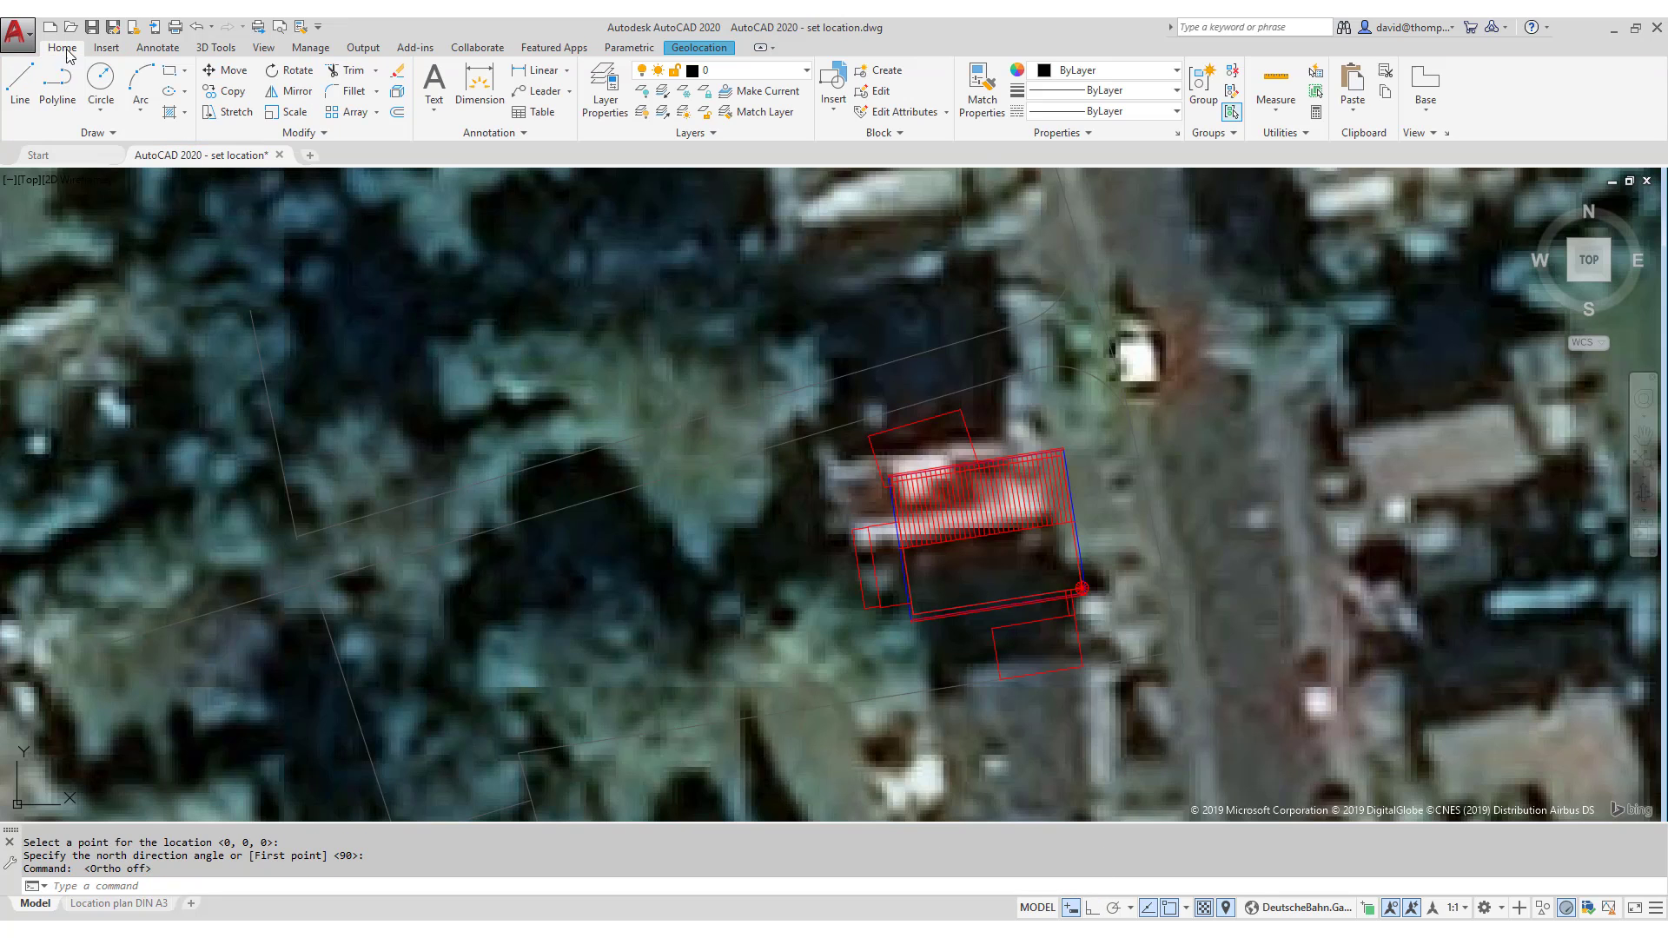
# - Draw a short line from the geo marker point up and left, with Osnap off
pyautogui.click(19, 83)
pyautogui.scroll(6, 1082, 587)
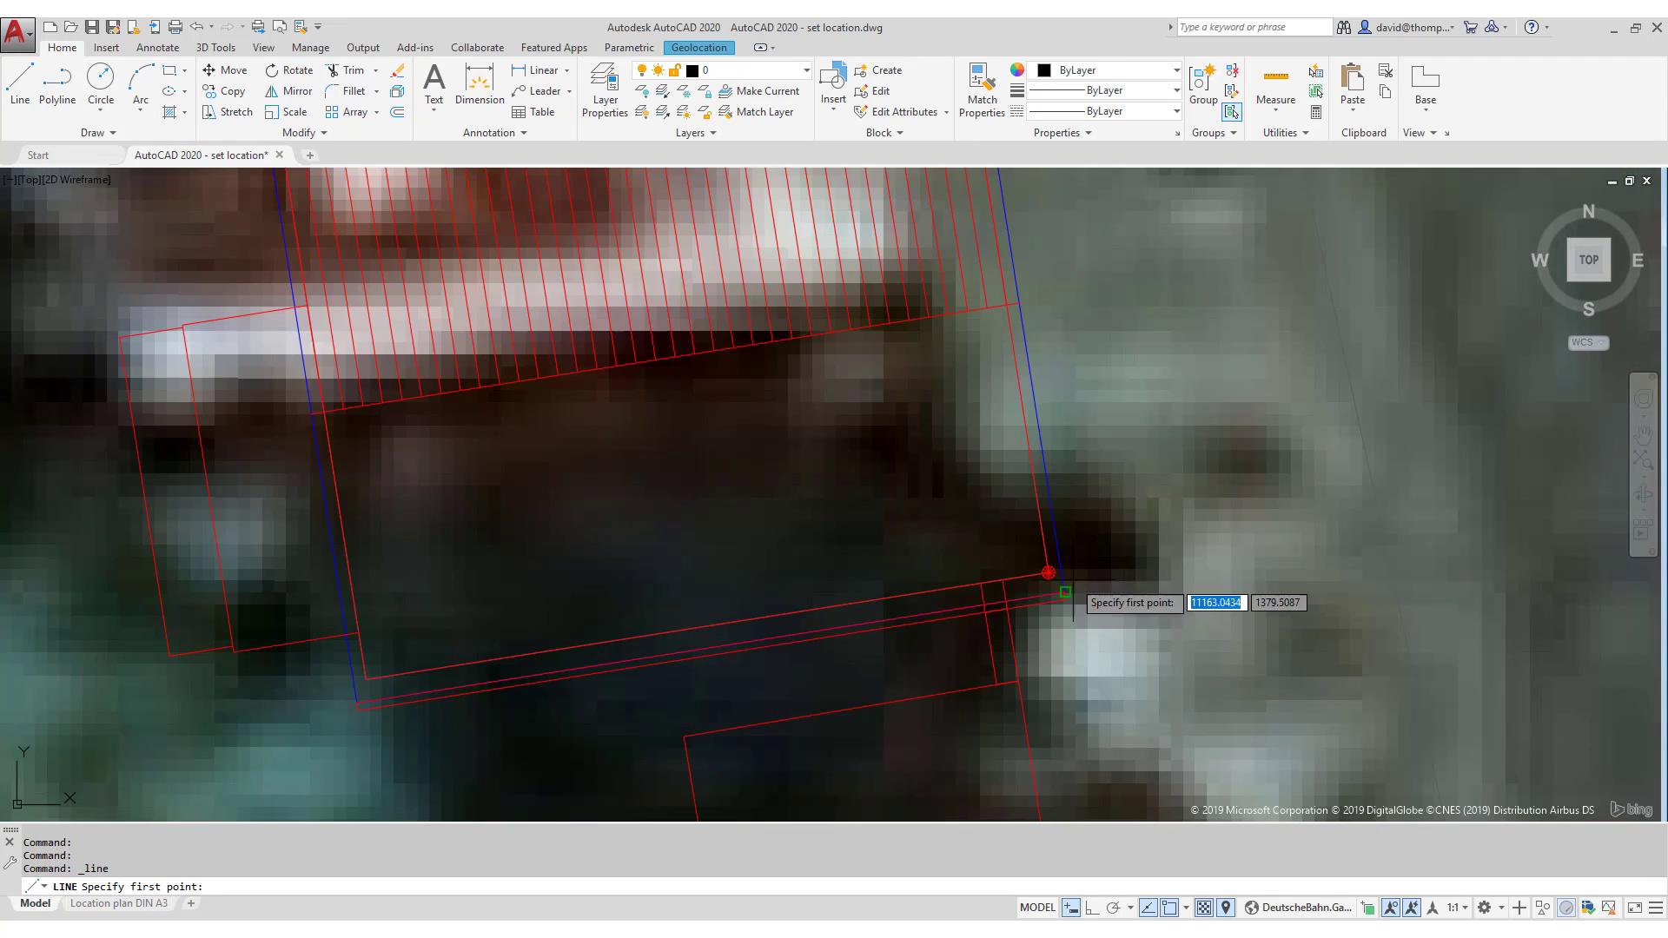
pyautogui.click(1049, 573)
pyautogui.scroll(-6, 1052, 573)
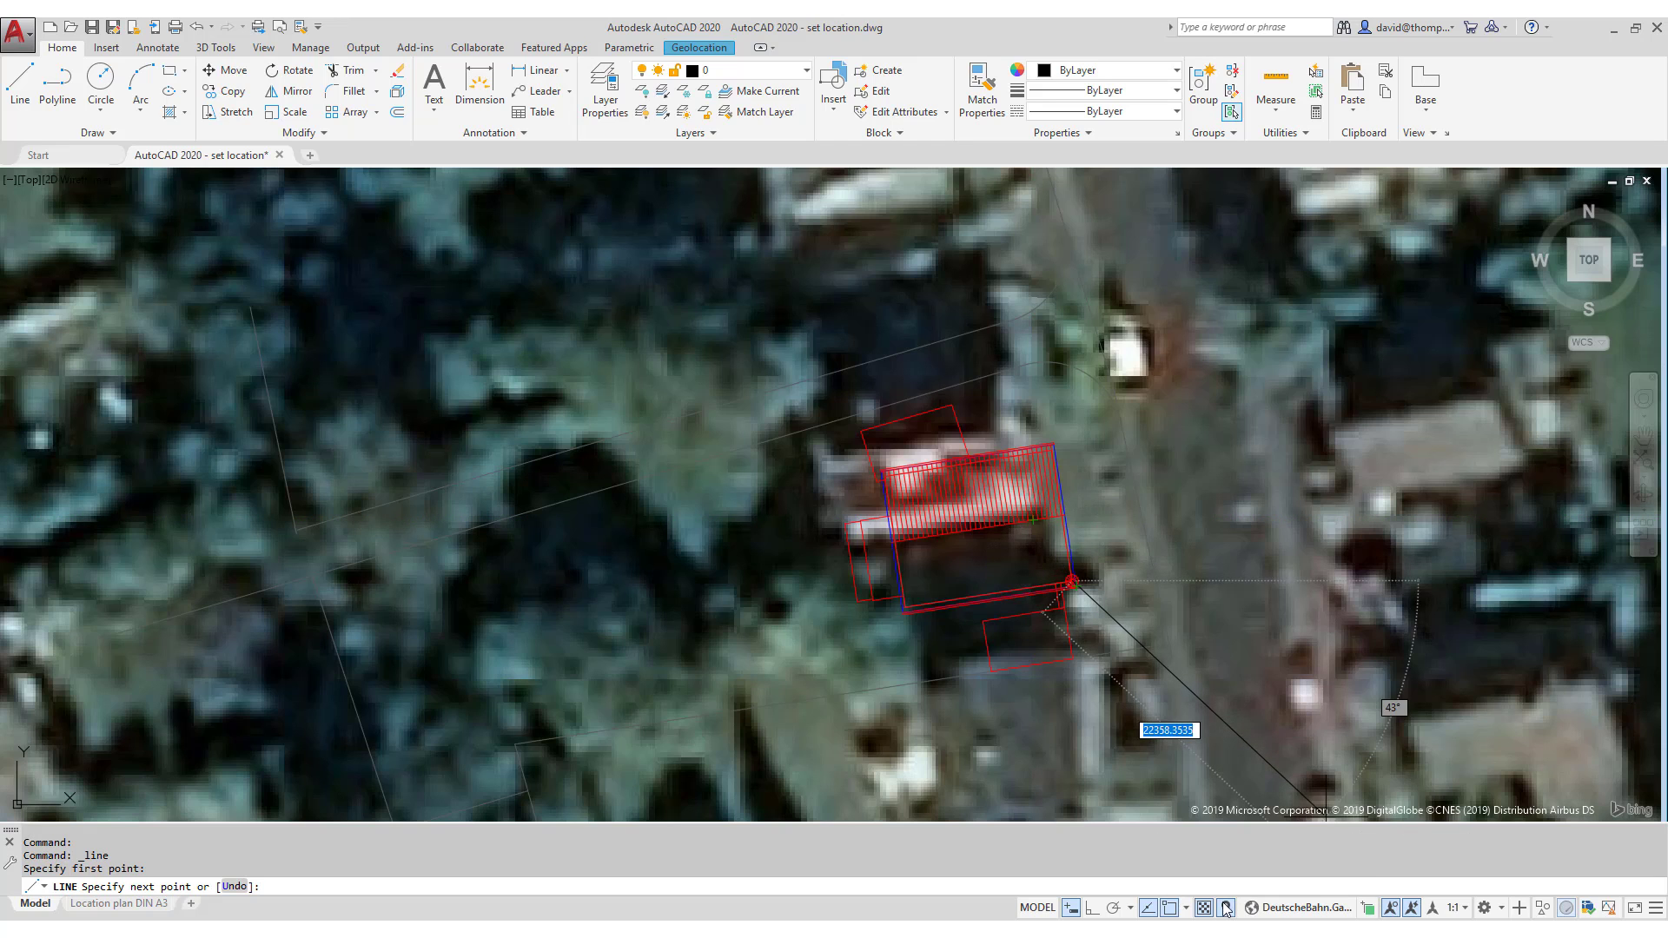
pyautogui.click(1175, 908)
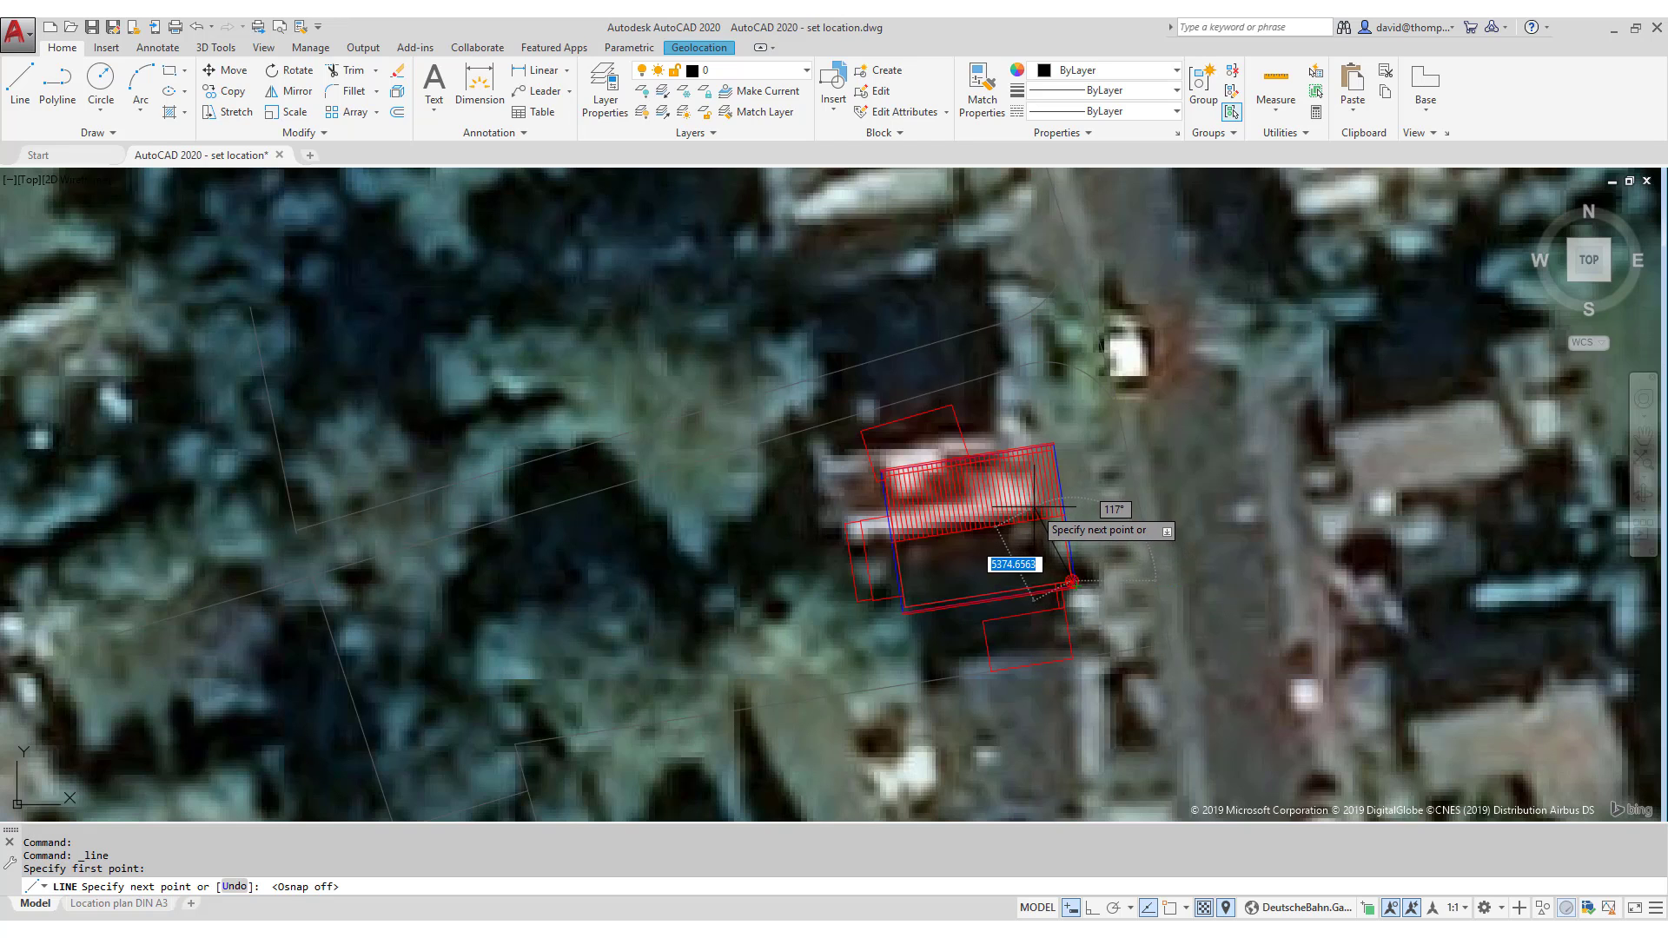
pyautogui.click(1032, 506)
# - Move the new line from its far end onto the geo marker point
pyautogui.click(228, 71)
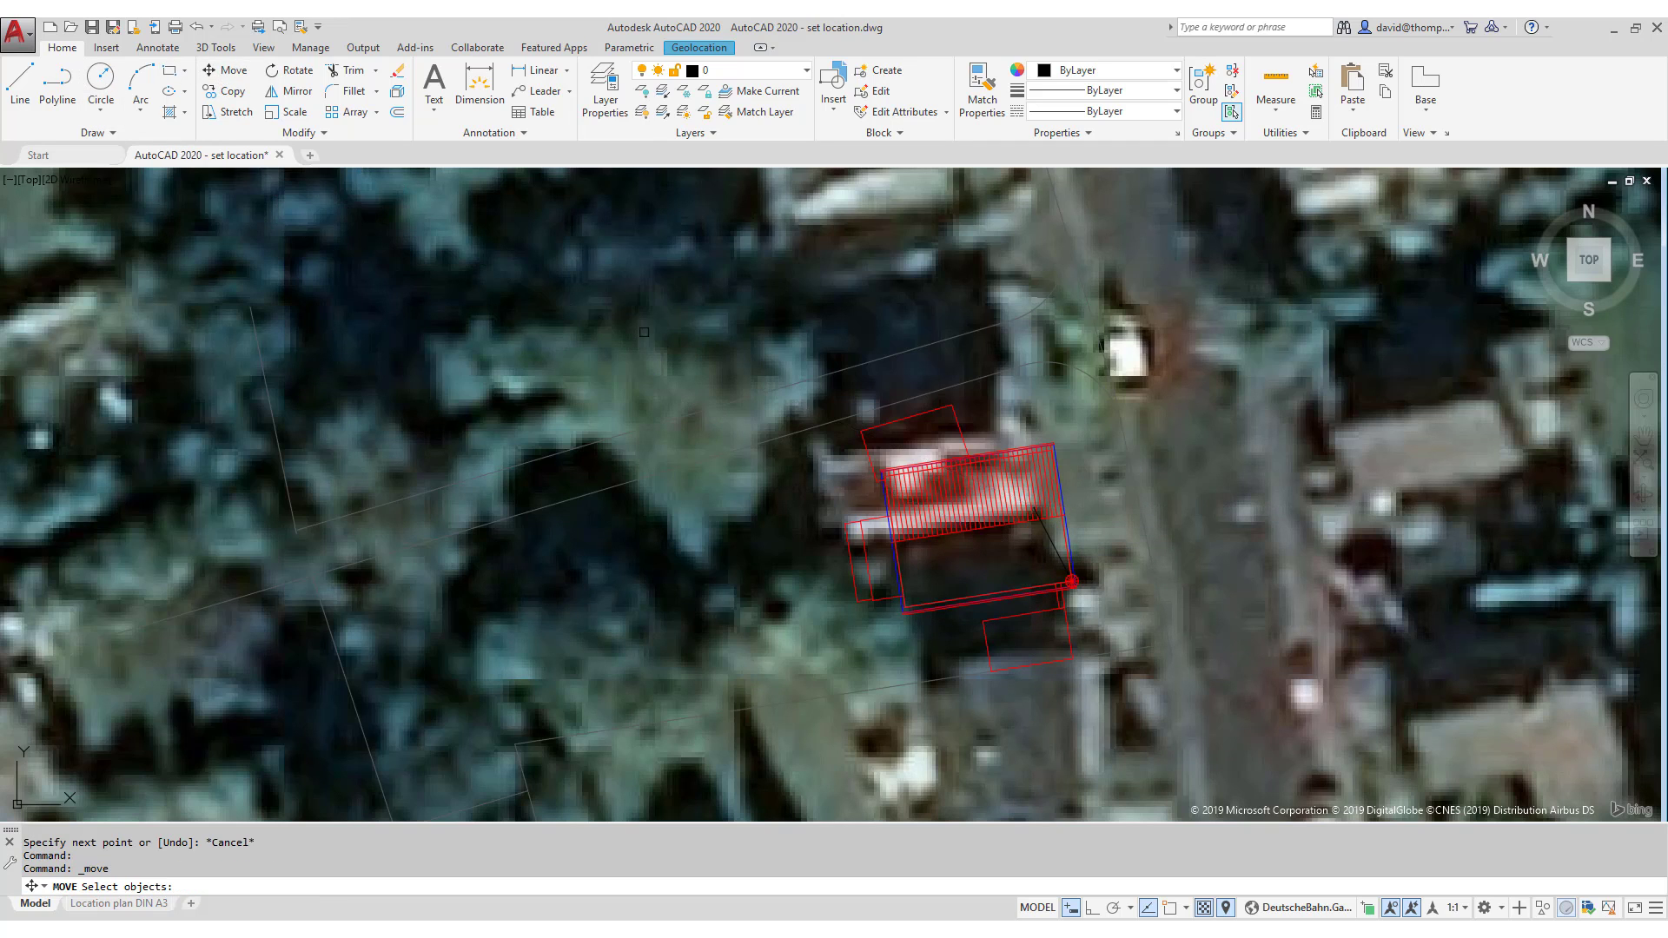
pyautogui.click(1048, 543)
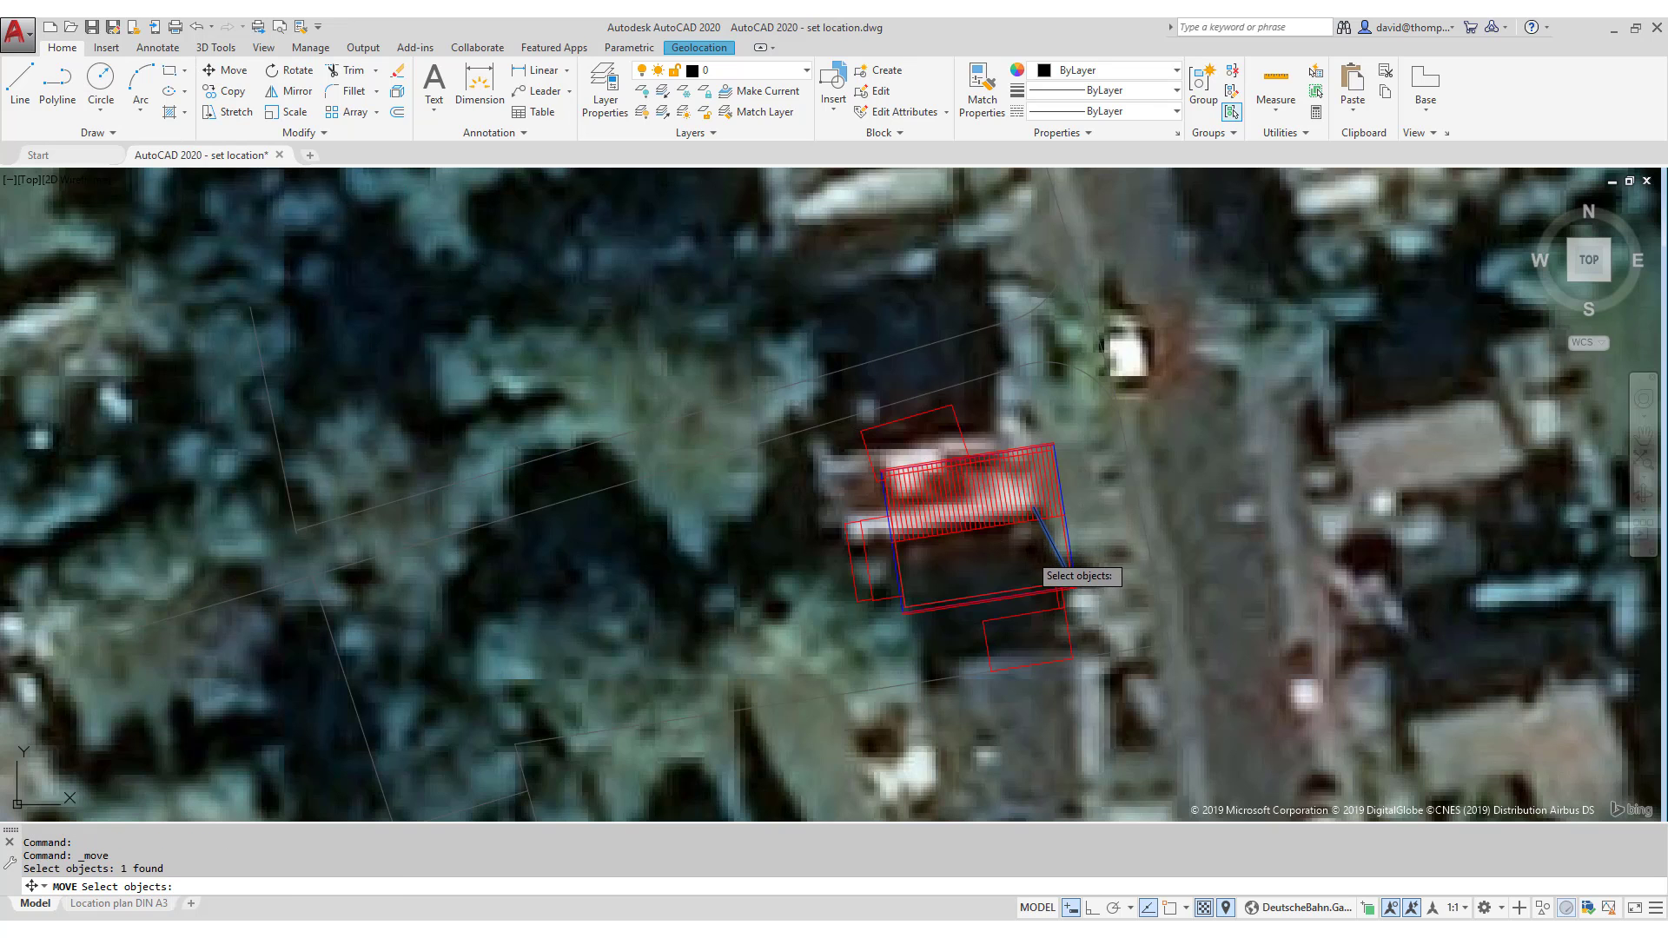
pyautogui.press('Return')
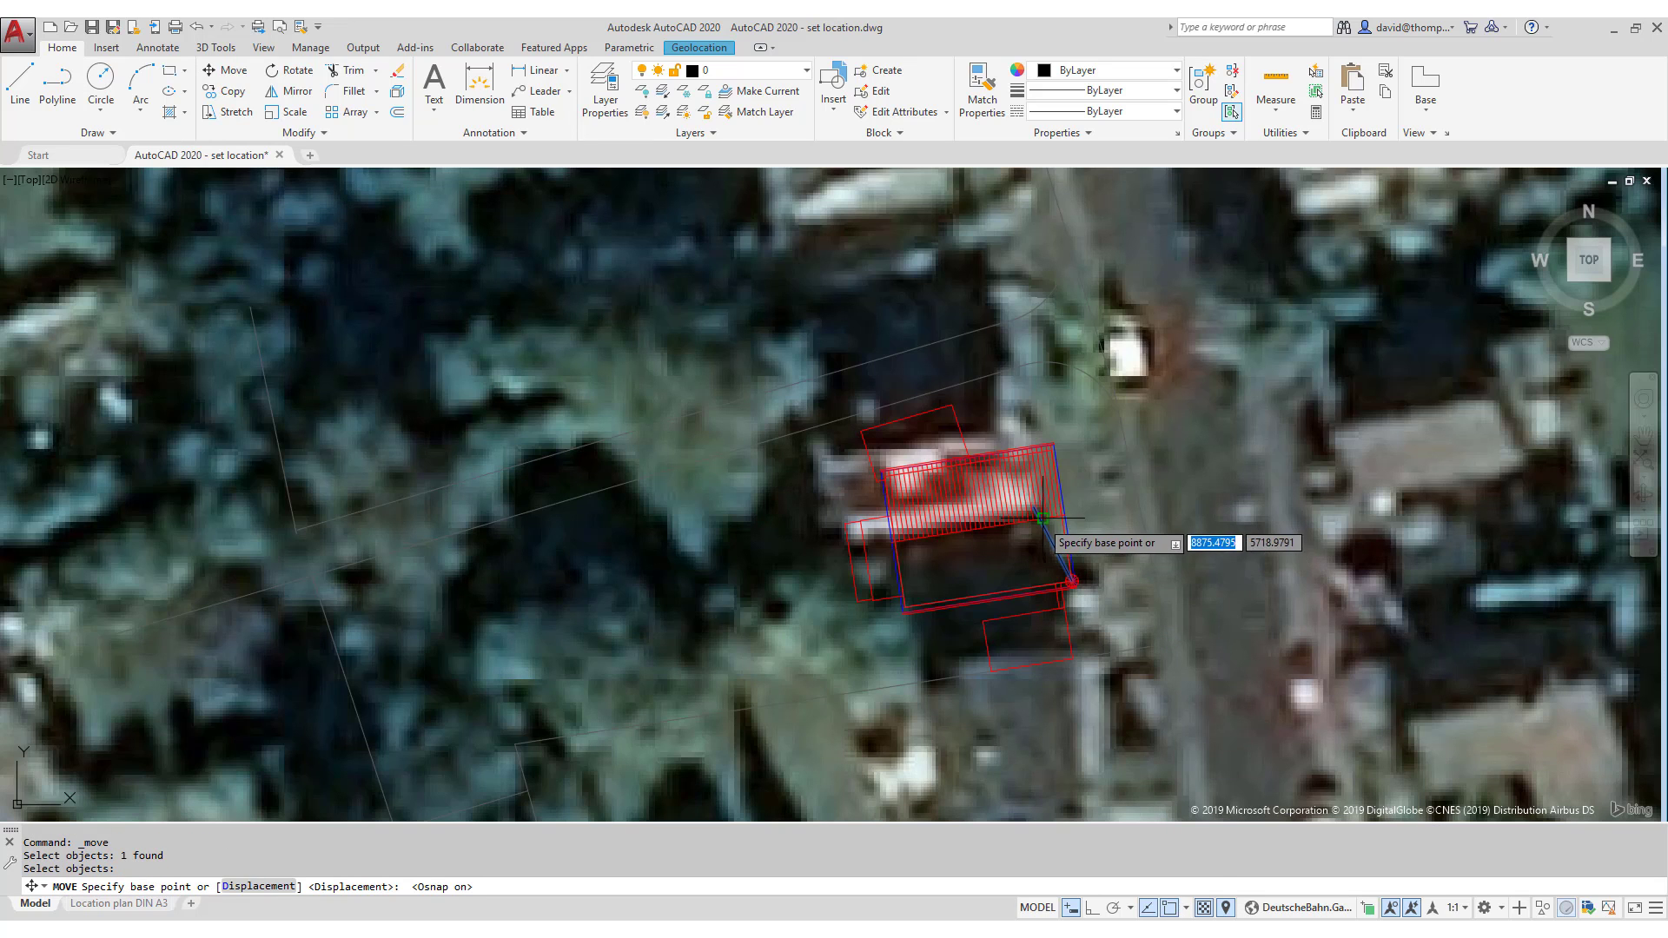
pyautogui.click(1034, 509)
pyautogui.scroll(6, 1116, 582)
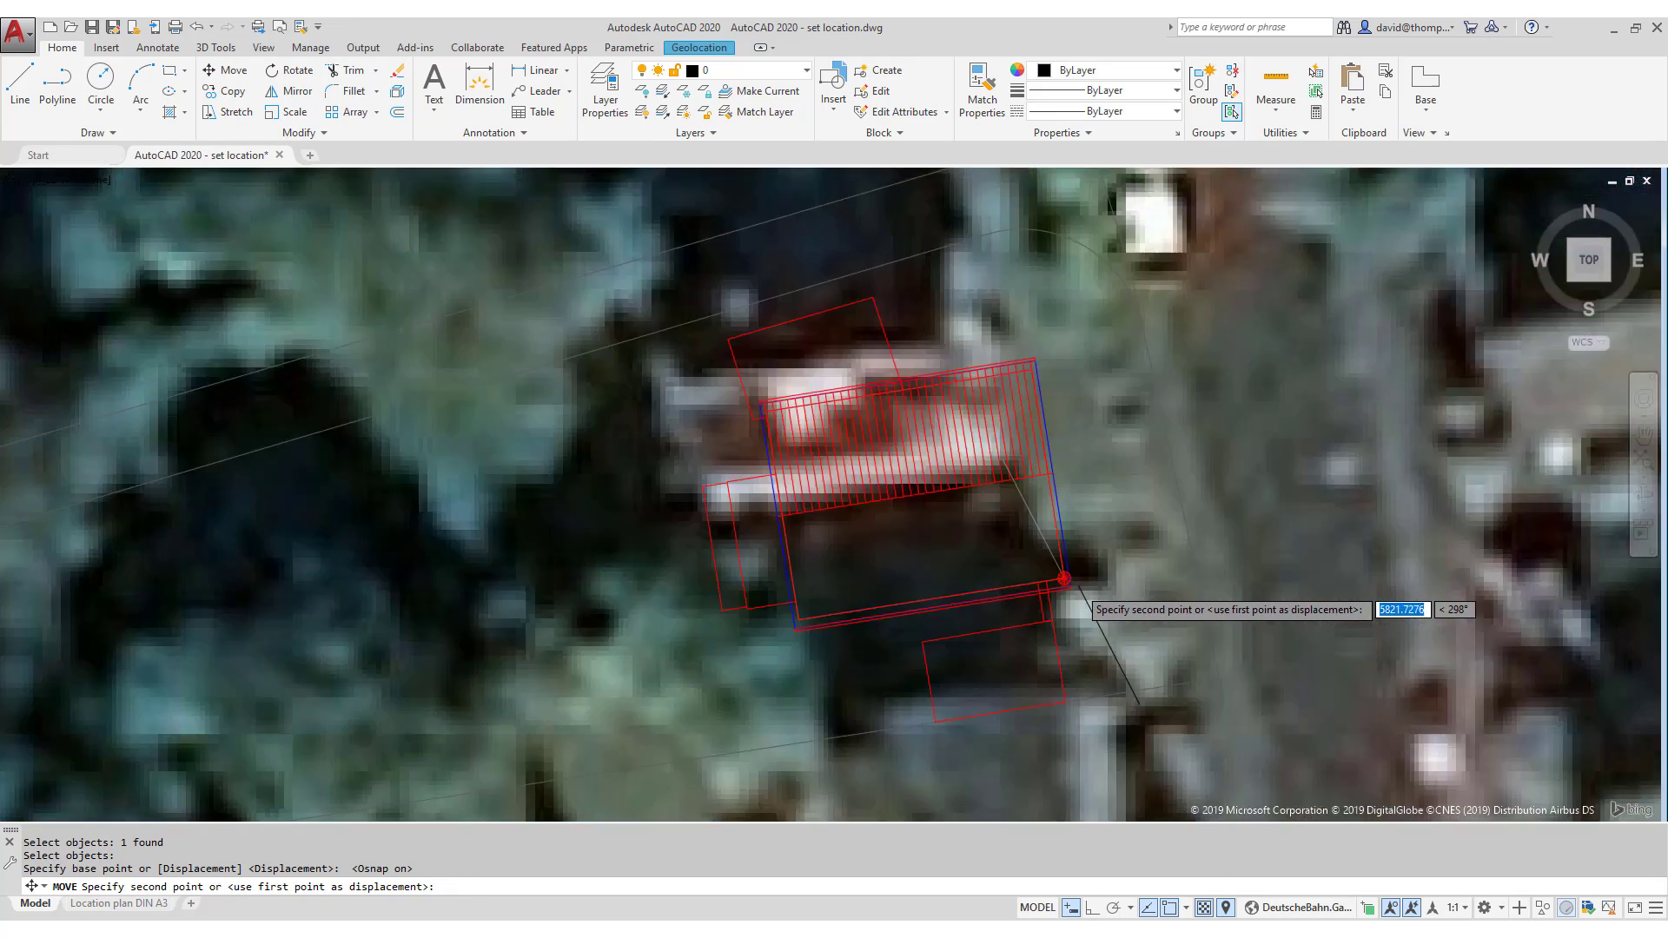
pyautogui.click(1034, 565)
pyautogui.scroll(-6, 1034, 564)
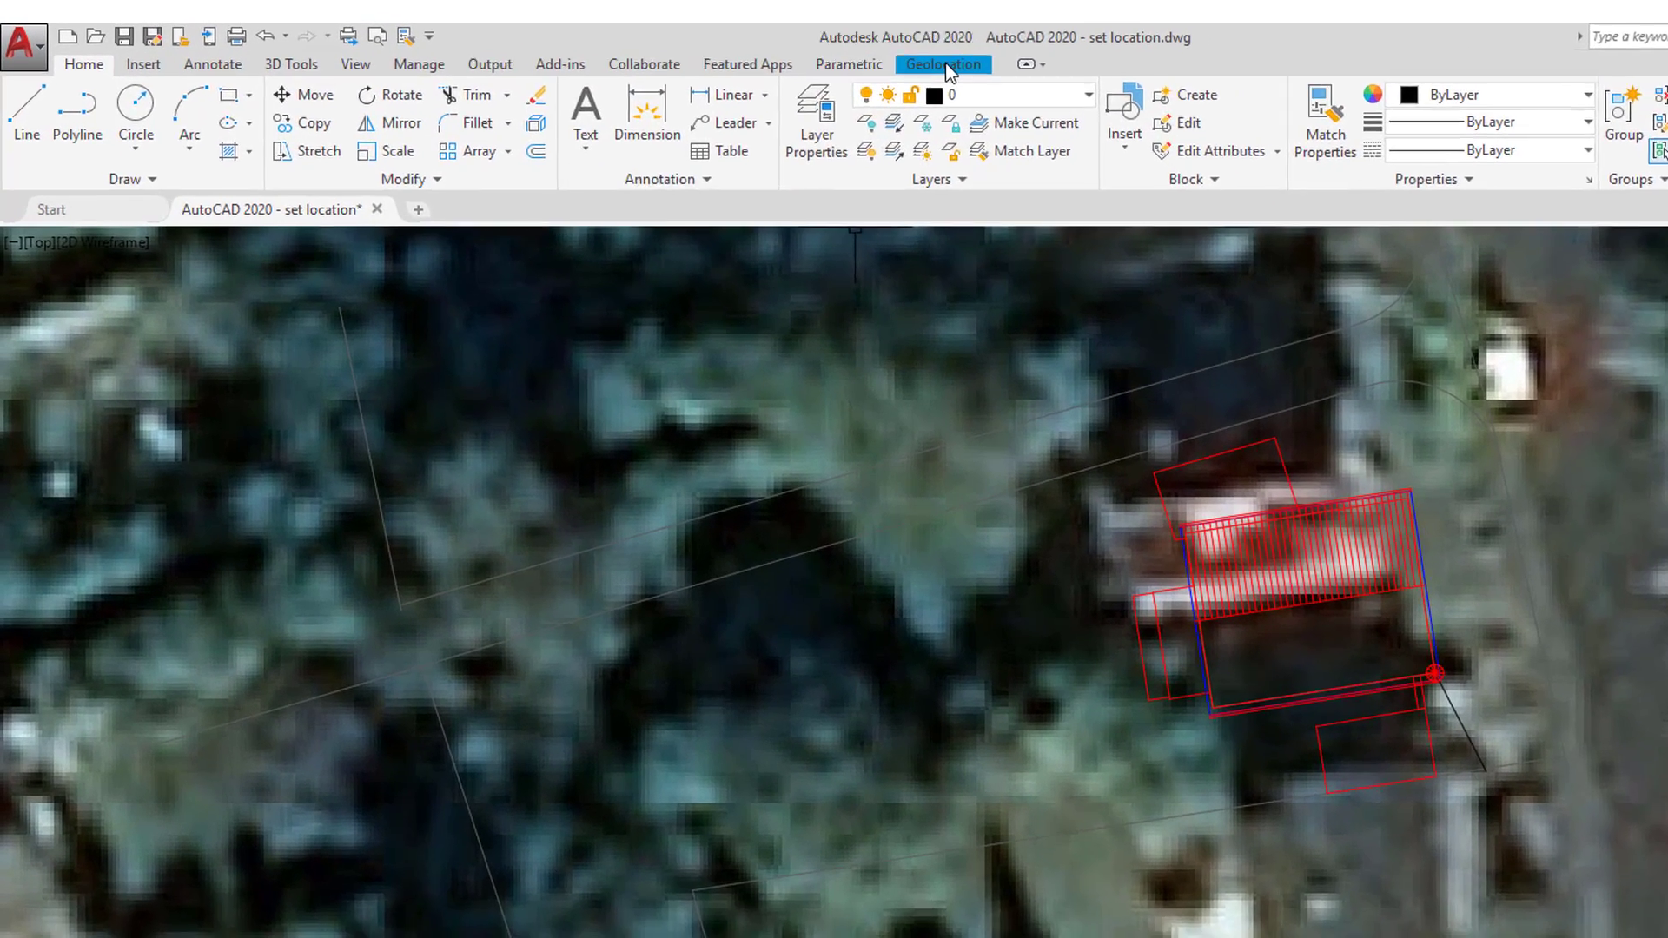
# - Reorient the geo marker to the line's outer end, with Ortho on and north at 90°
pyautogui.click(700, 47)
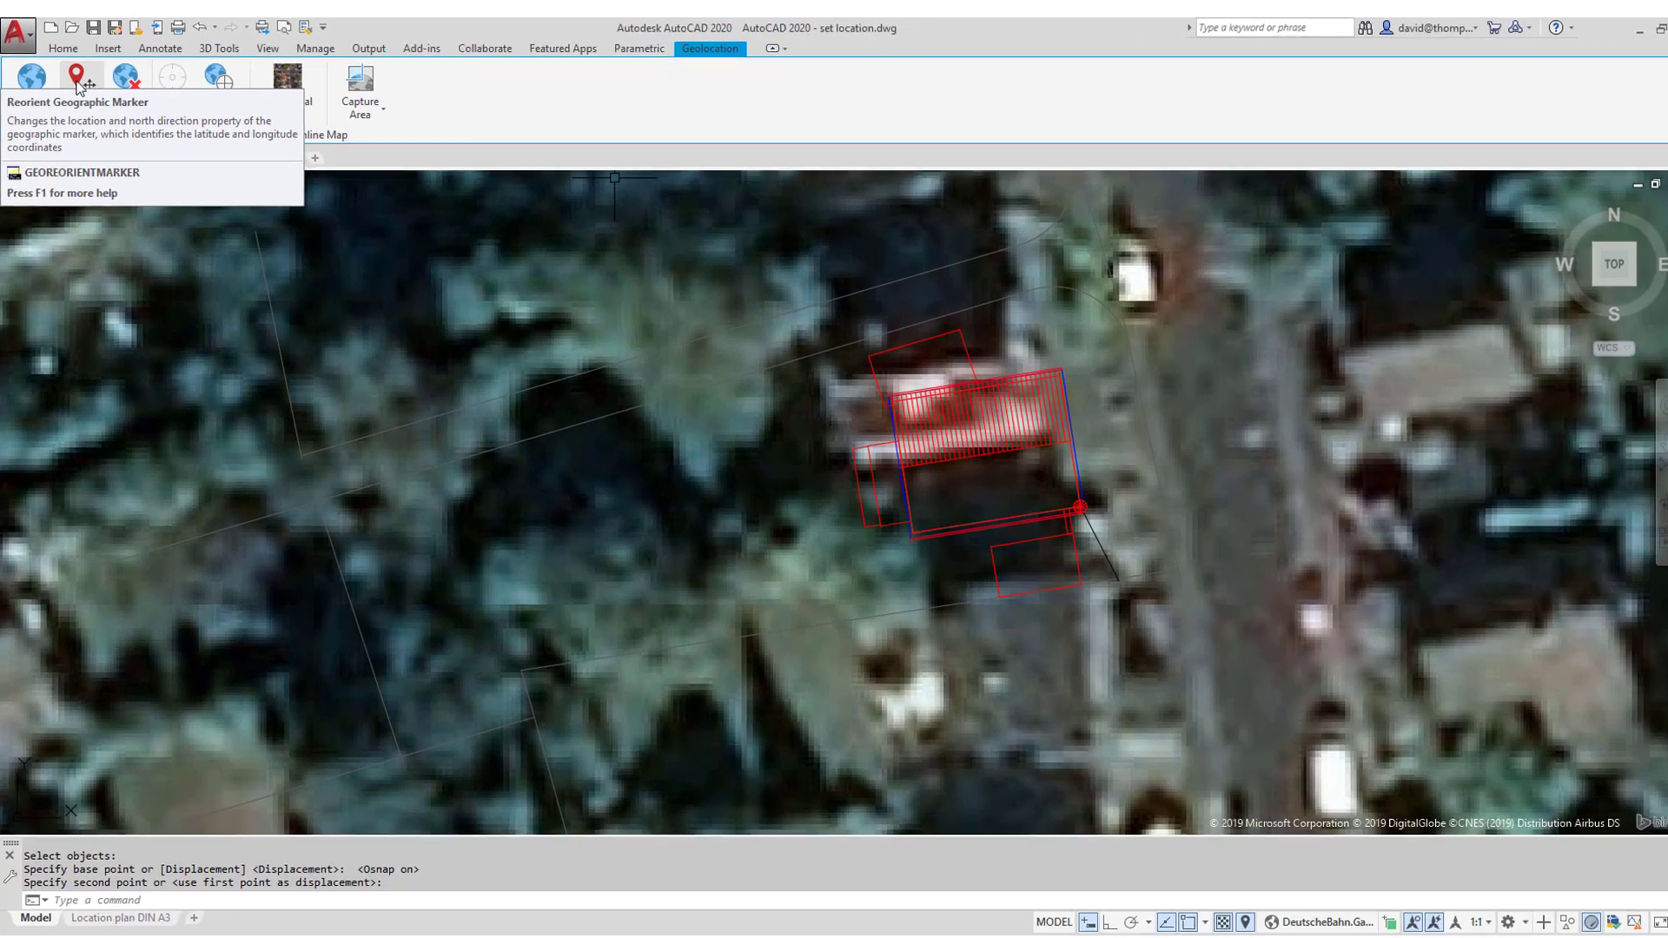
pyautogui.click(108, 108)
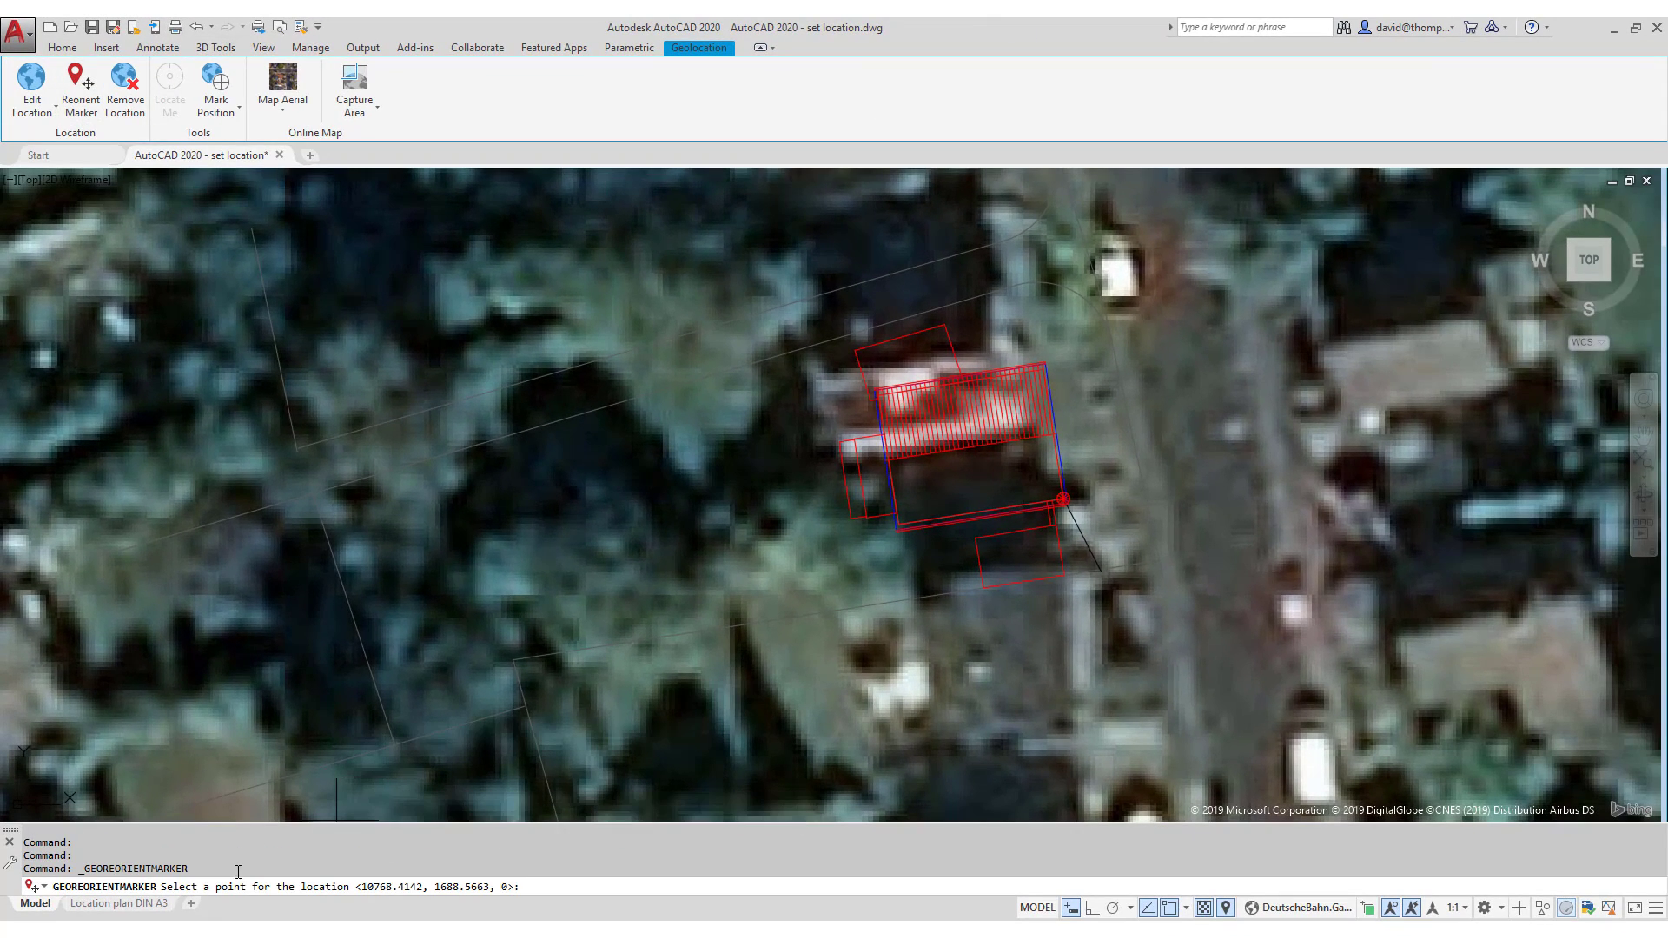
pyautogui.click(1102, 571)
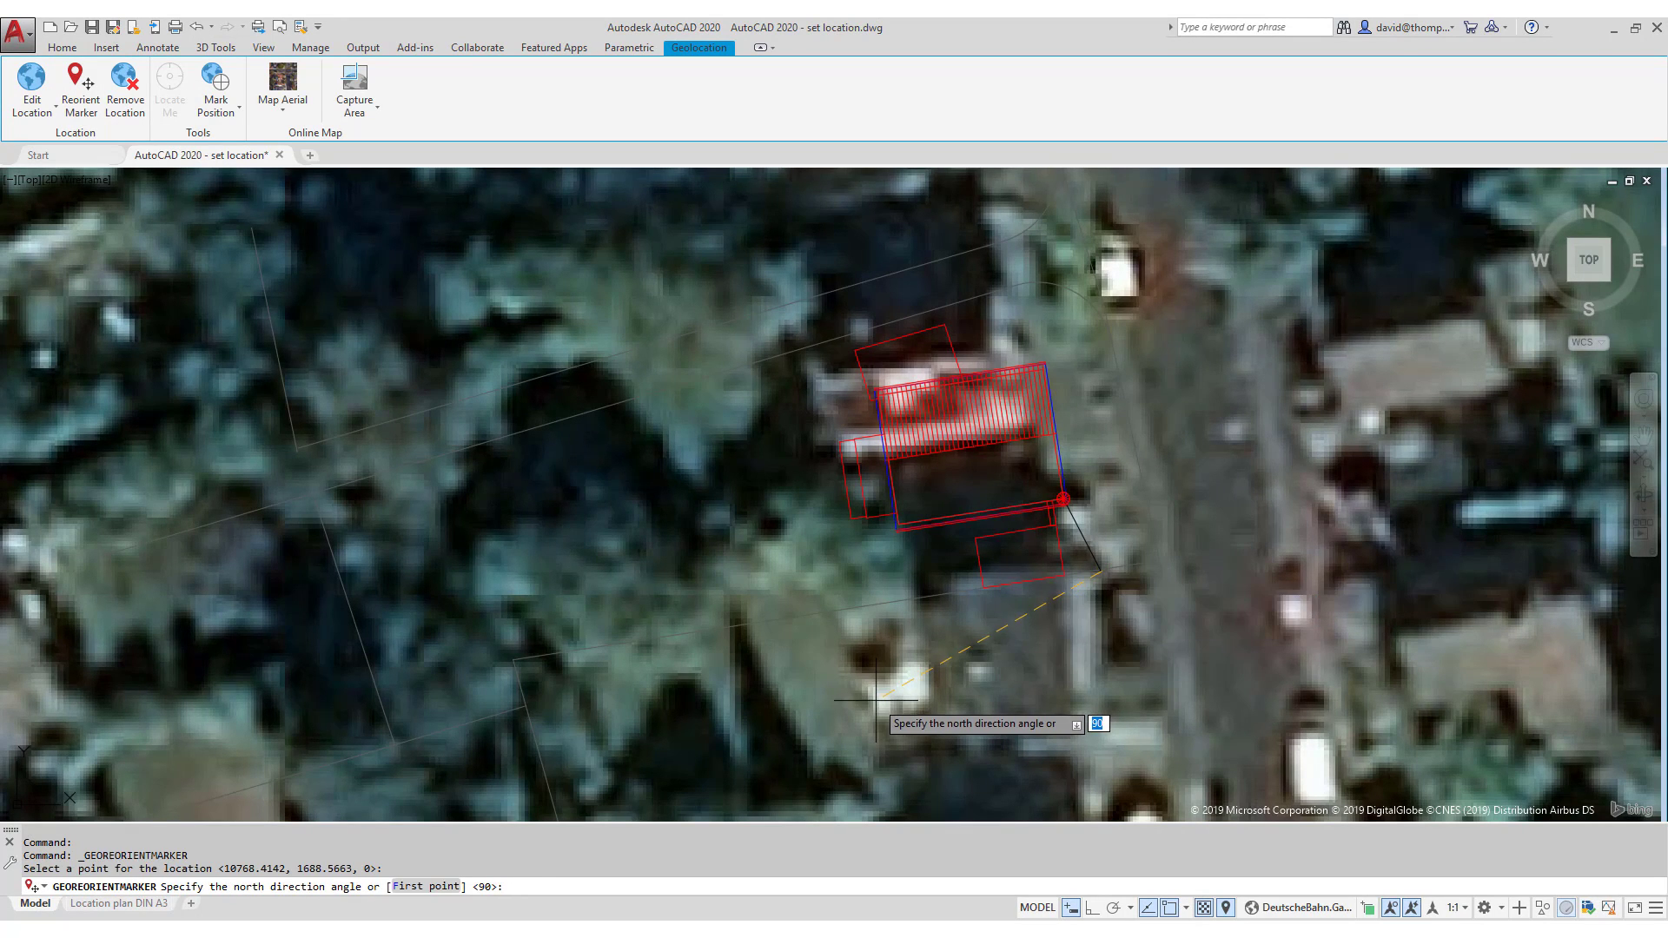
pyautogui.click(1092, 907)
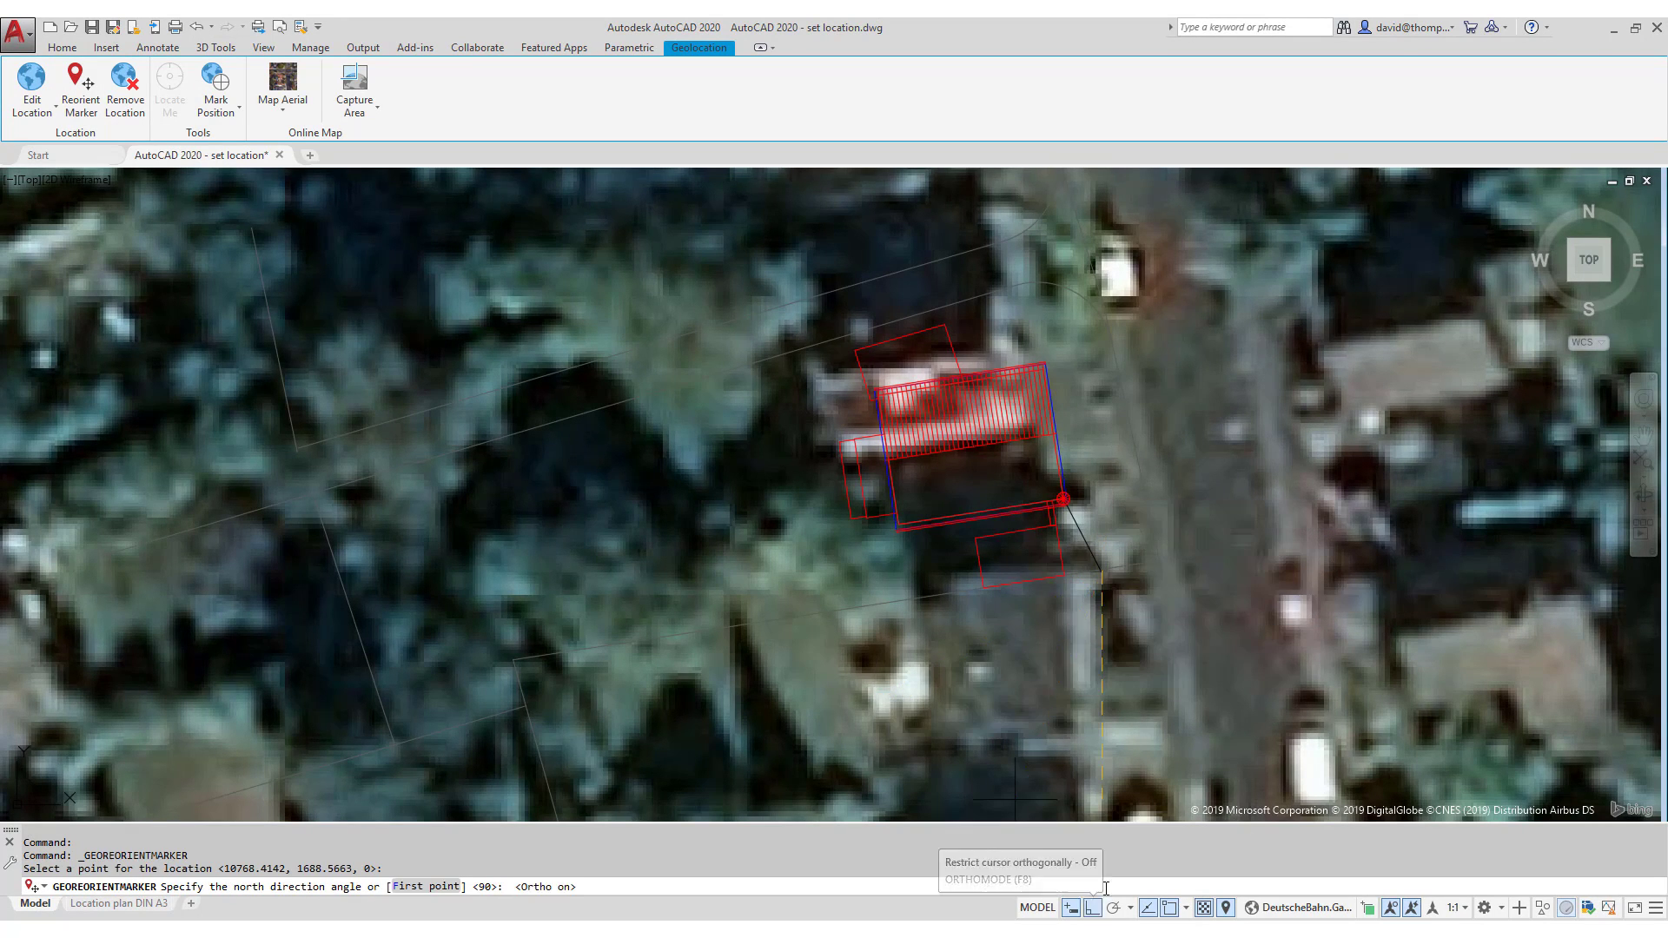
pyautogui.click(1114, 467)
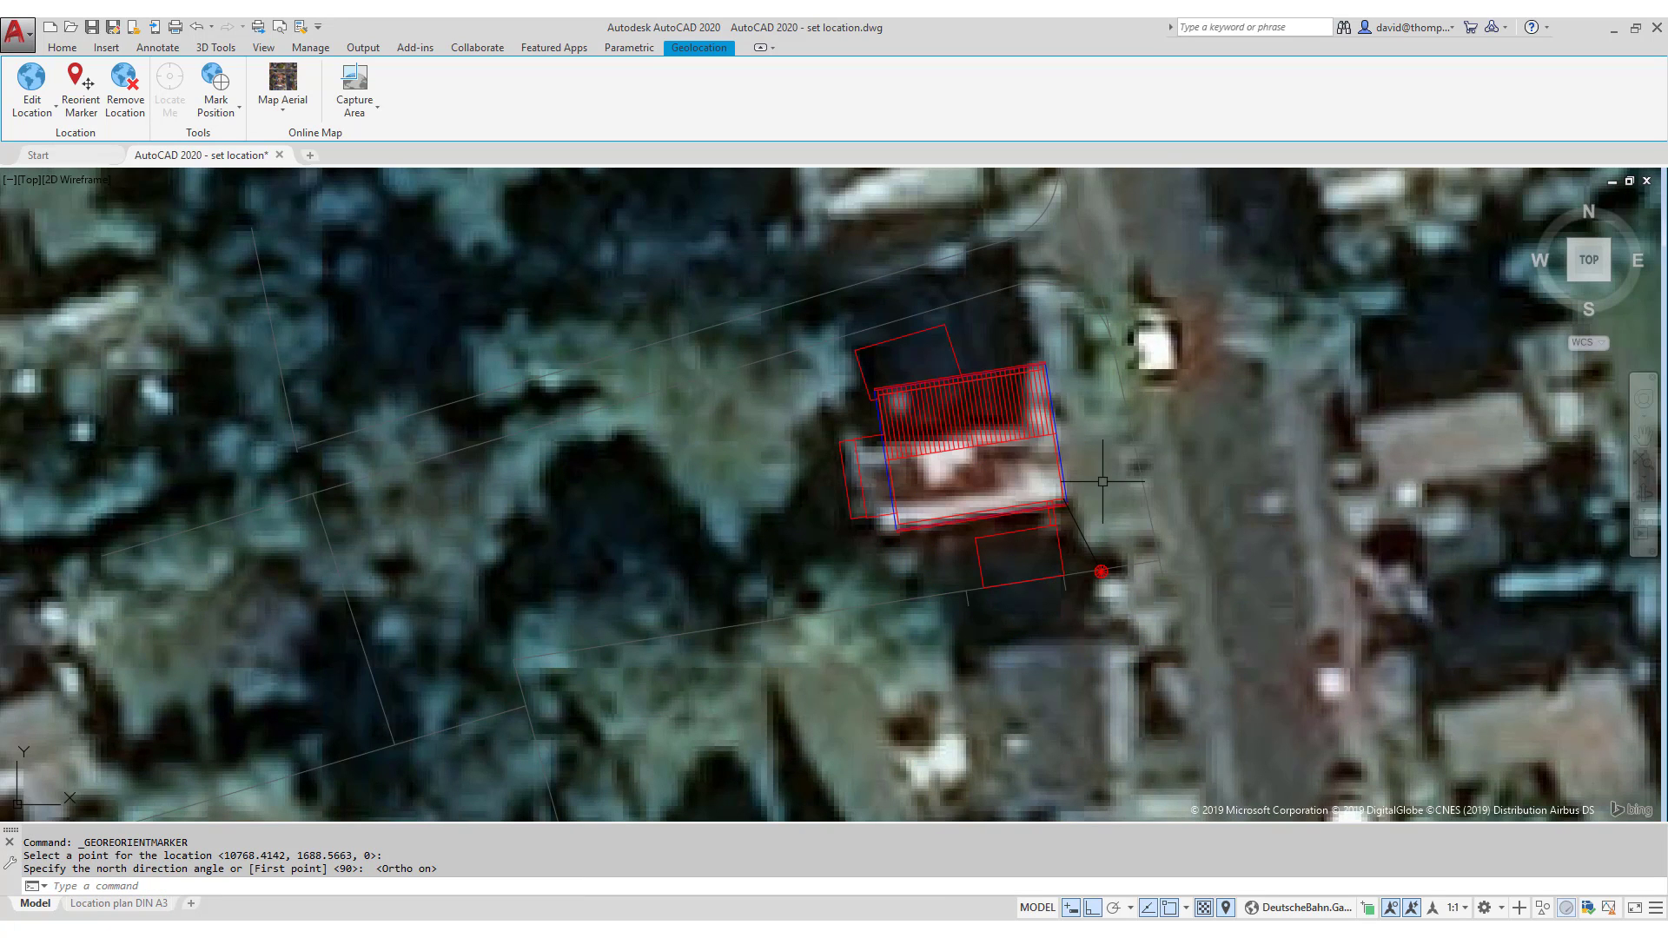
pyautogui.click(1084, 543)
pyautogui.rightClick(1085, 543)
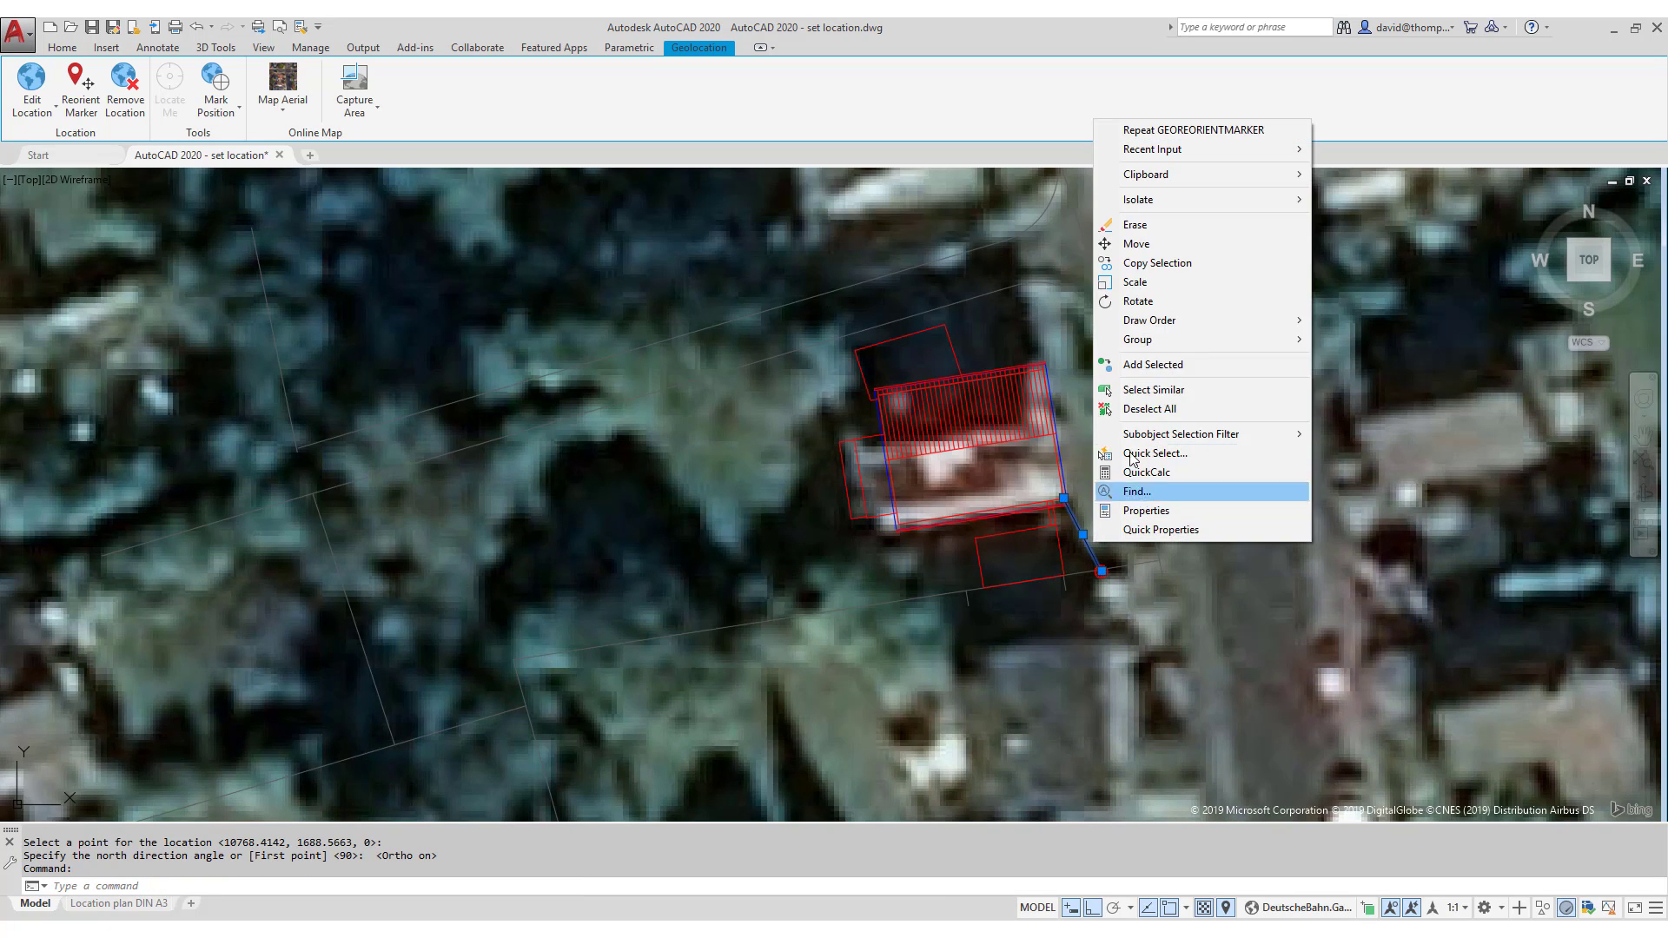
pyautogui.click(1135, 225)
pyautogui.scroll(-6, 1049, 402)
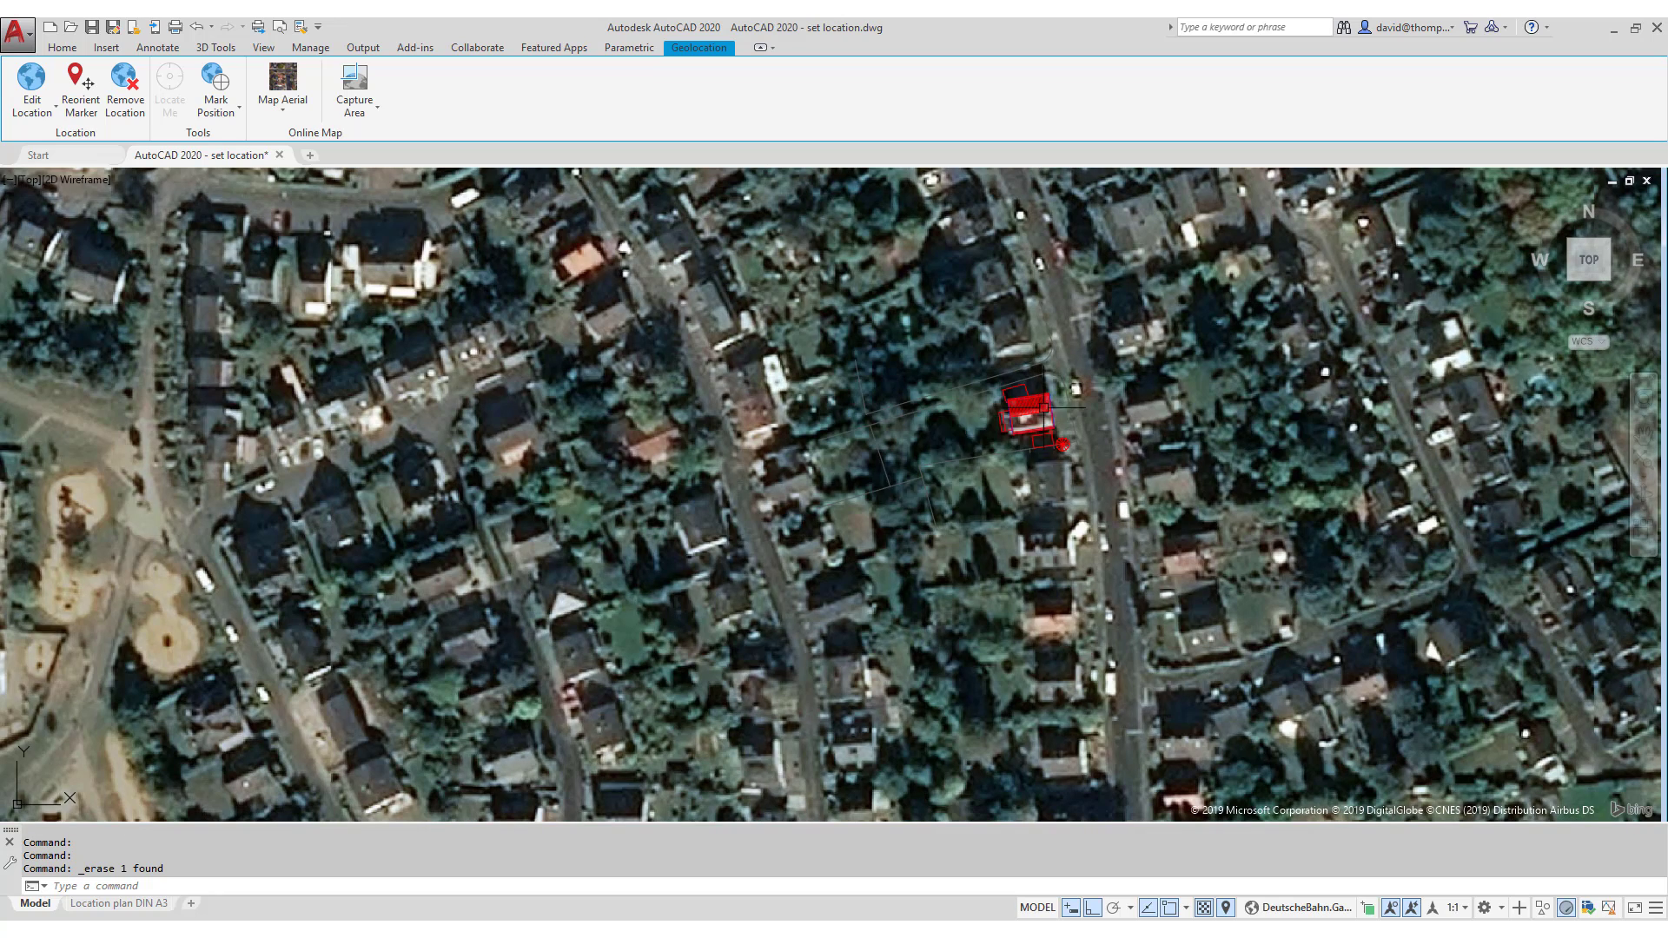
pyautogui.scroll(5, 1044, 407)
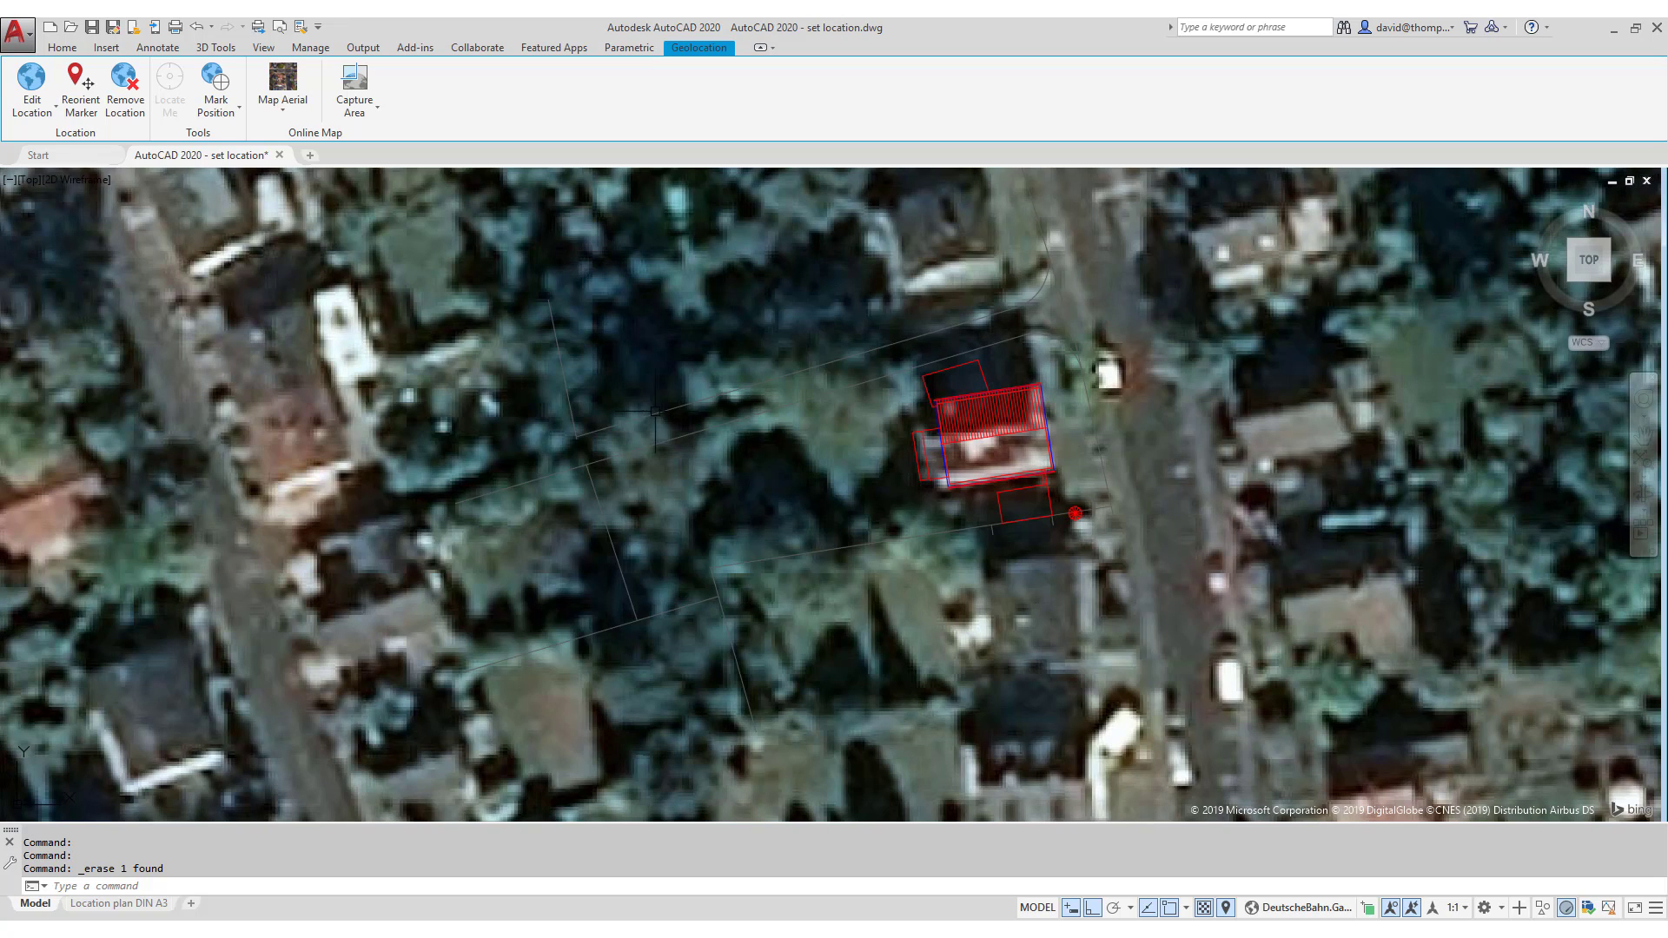
pyautogui.scroll(-2, 1146, 460)
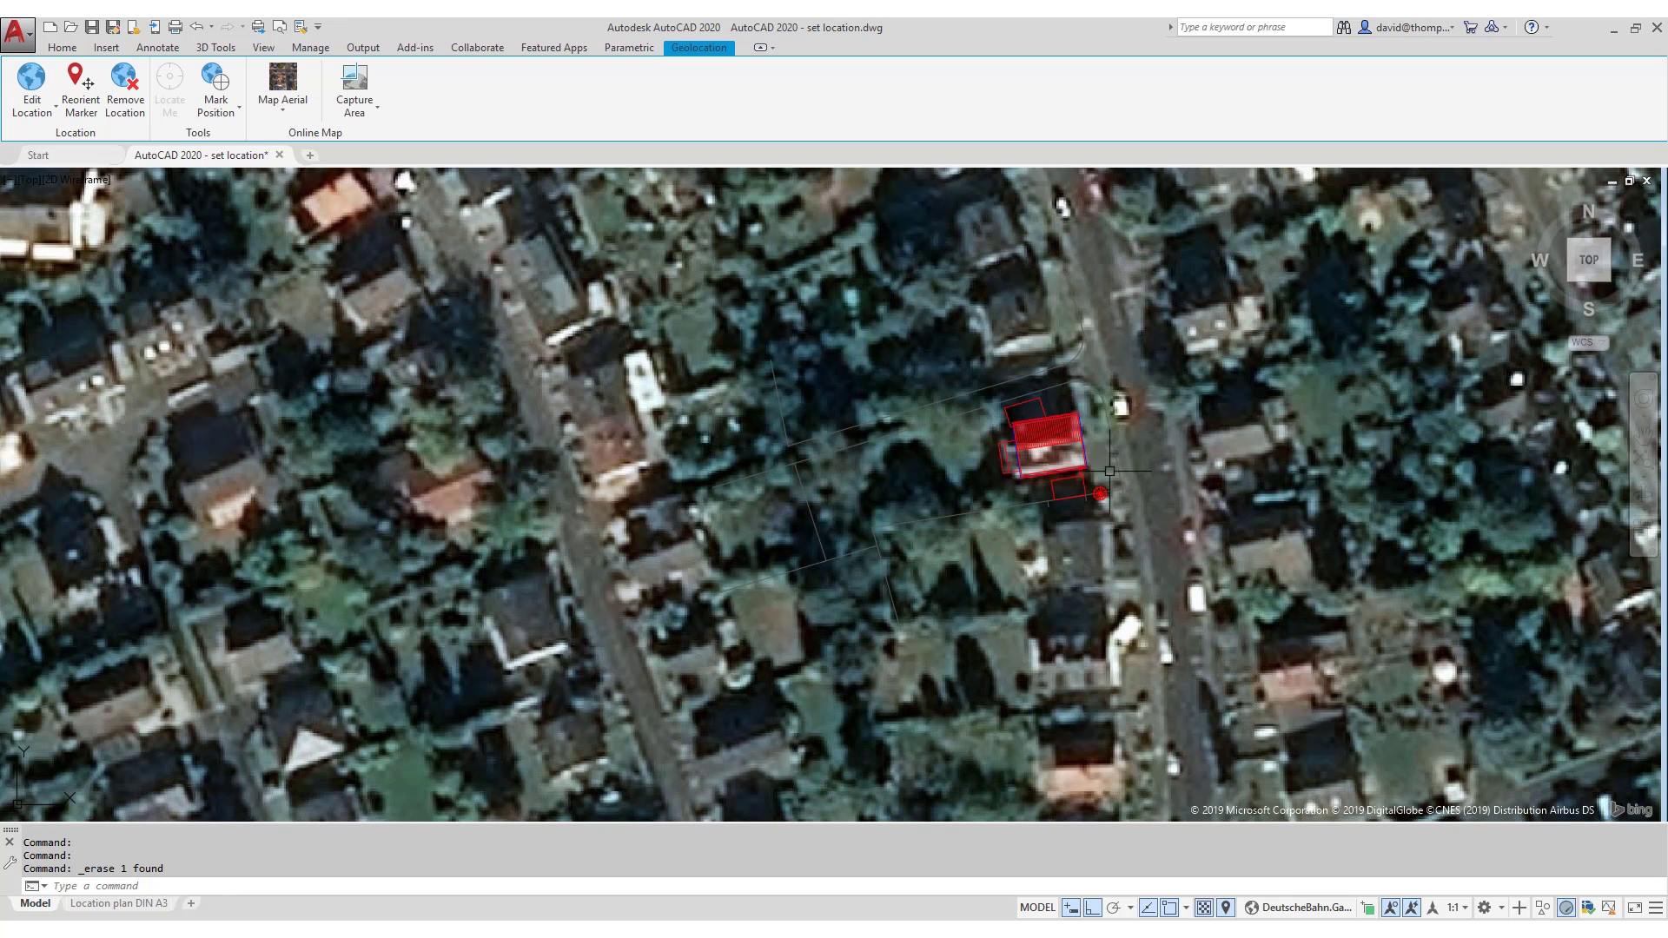
pyautogui.scroll(-2, 1100, 493)
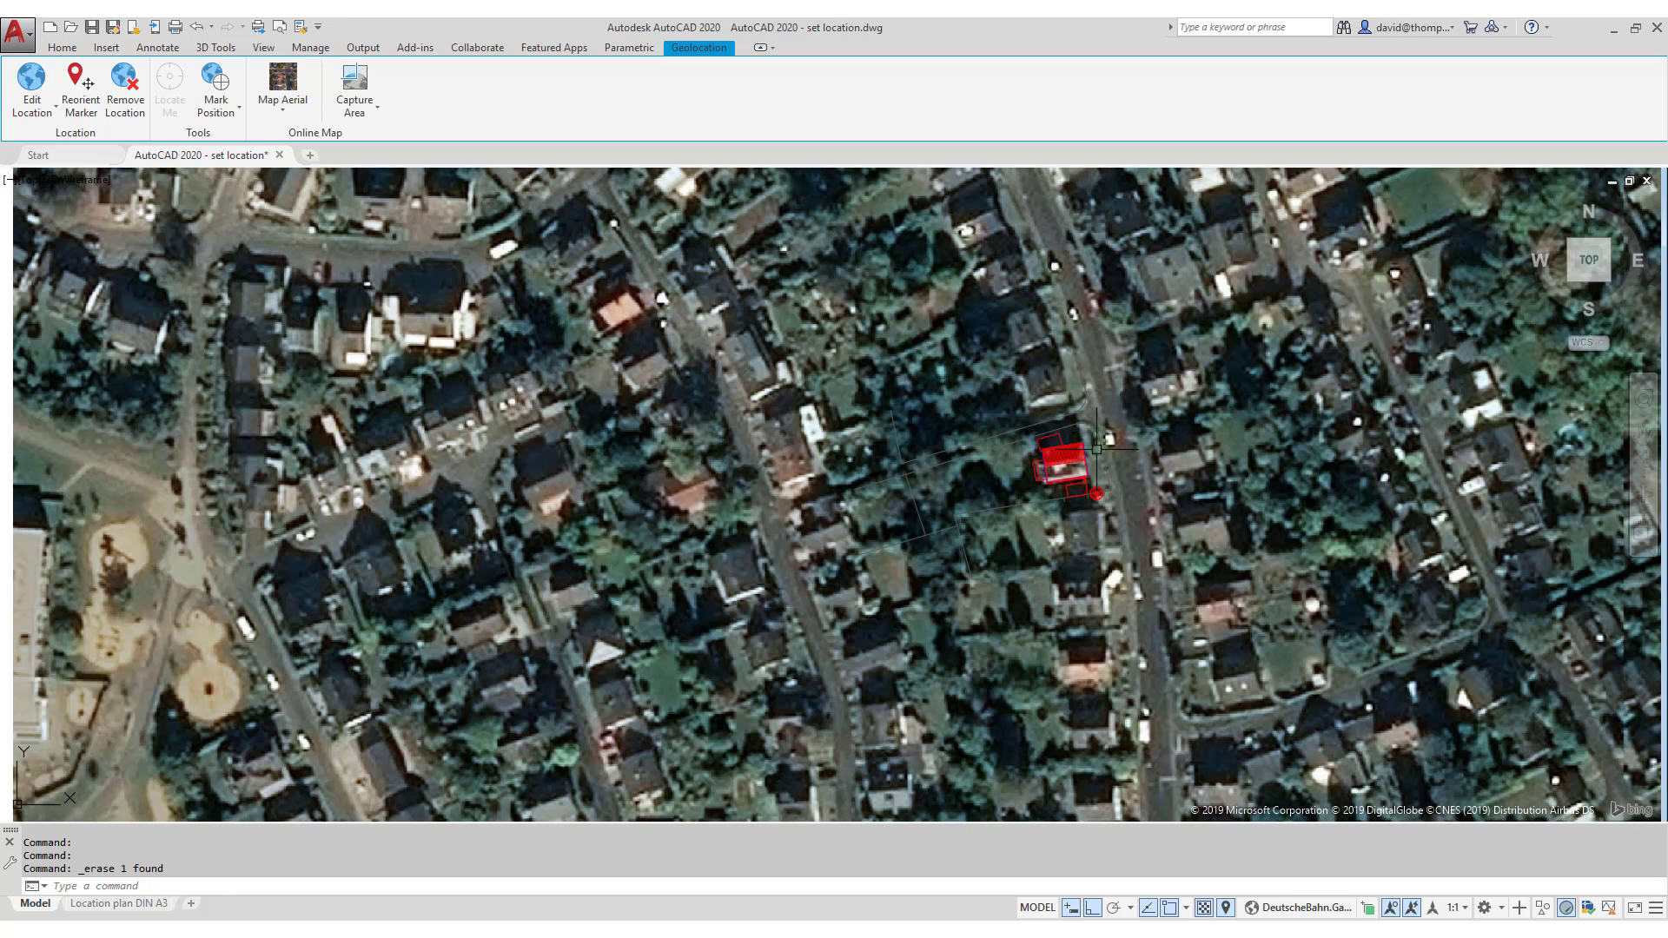
pyautogui.scroll(2, 1097, 449)
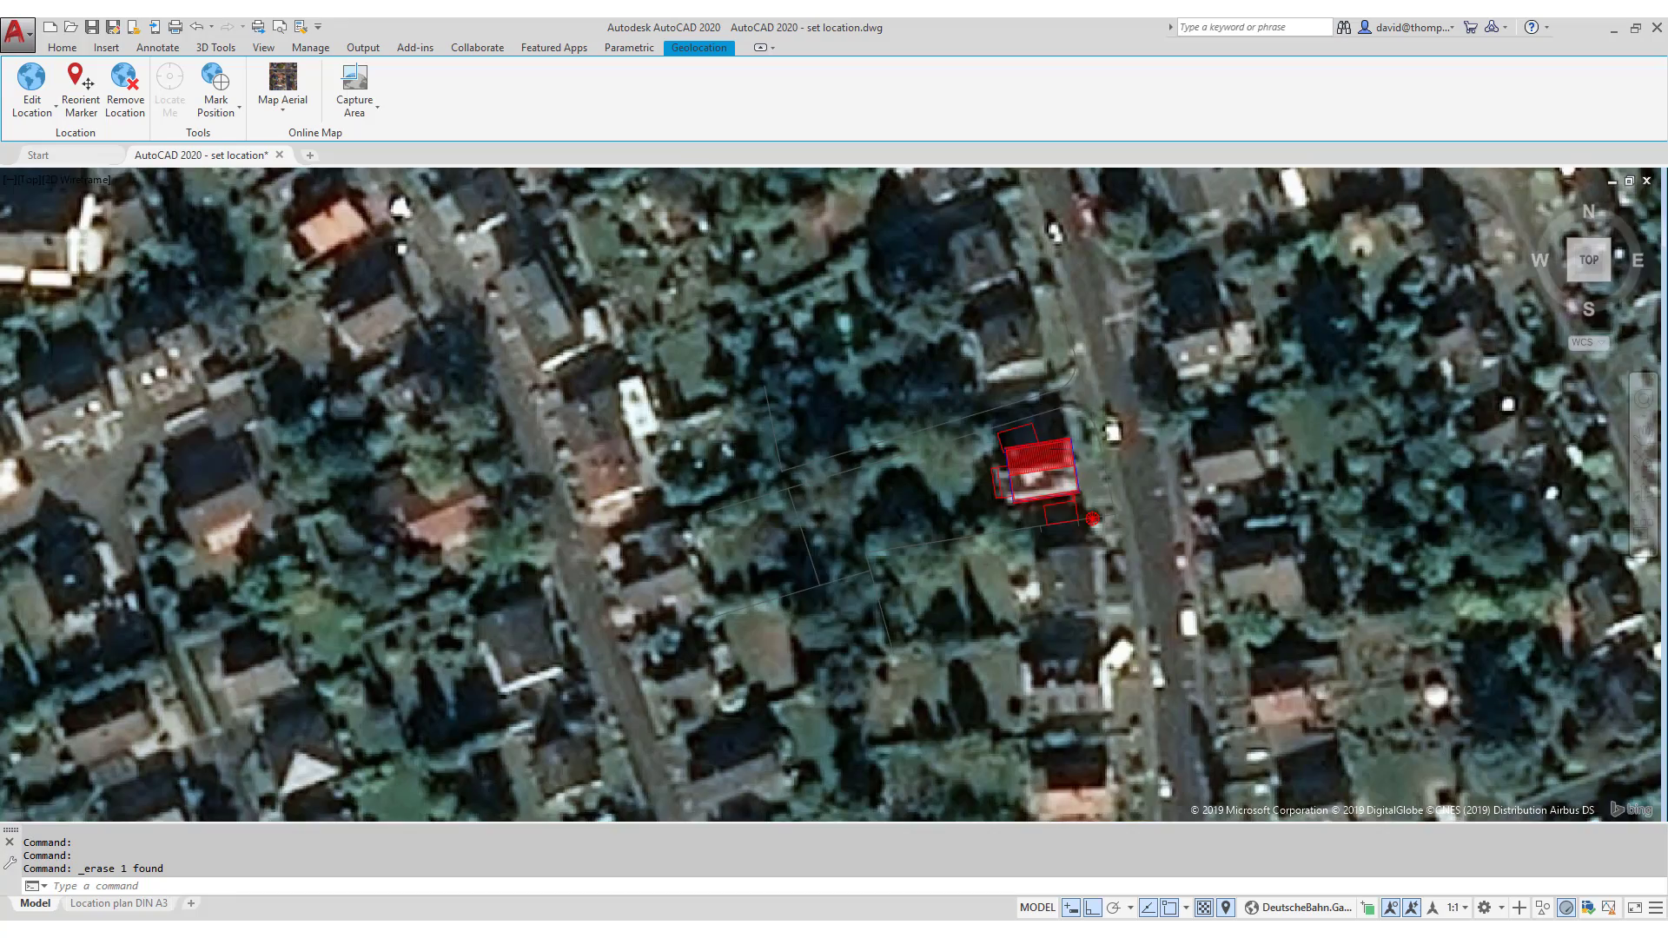
pyautogui.scroll(-2, 1101, 480)
pyautogui.scroll(-6, 1091, 492)
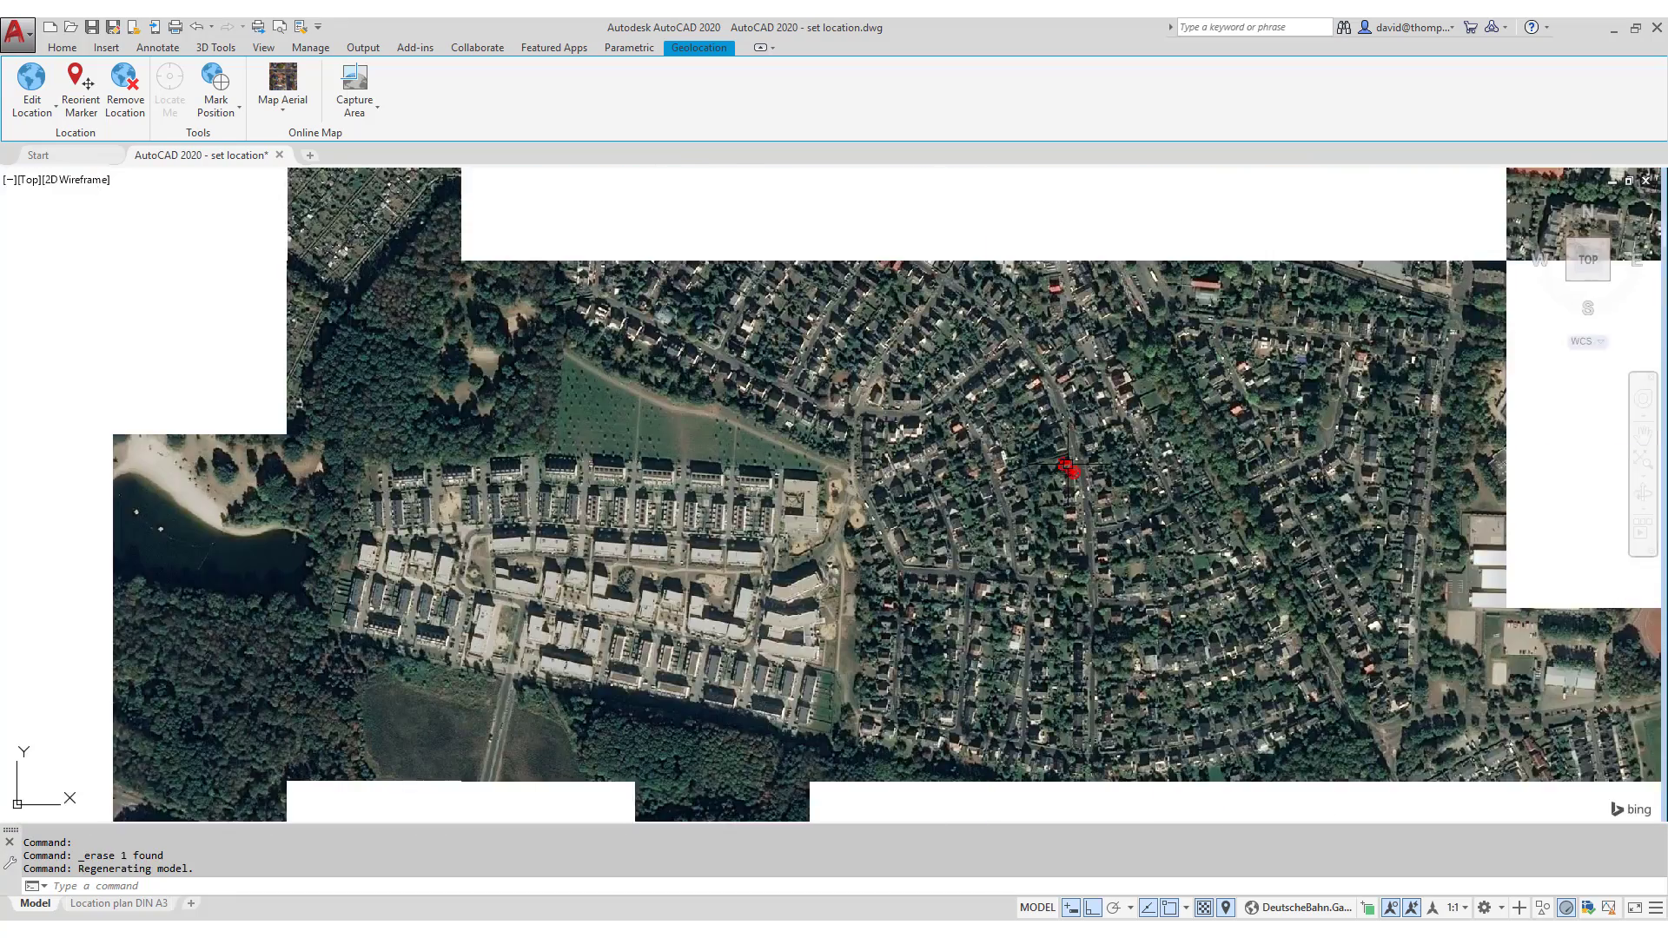
pyautogui.scroll(-4, 1068, 467)
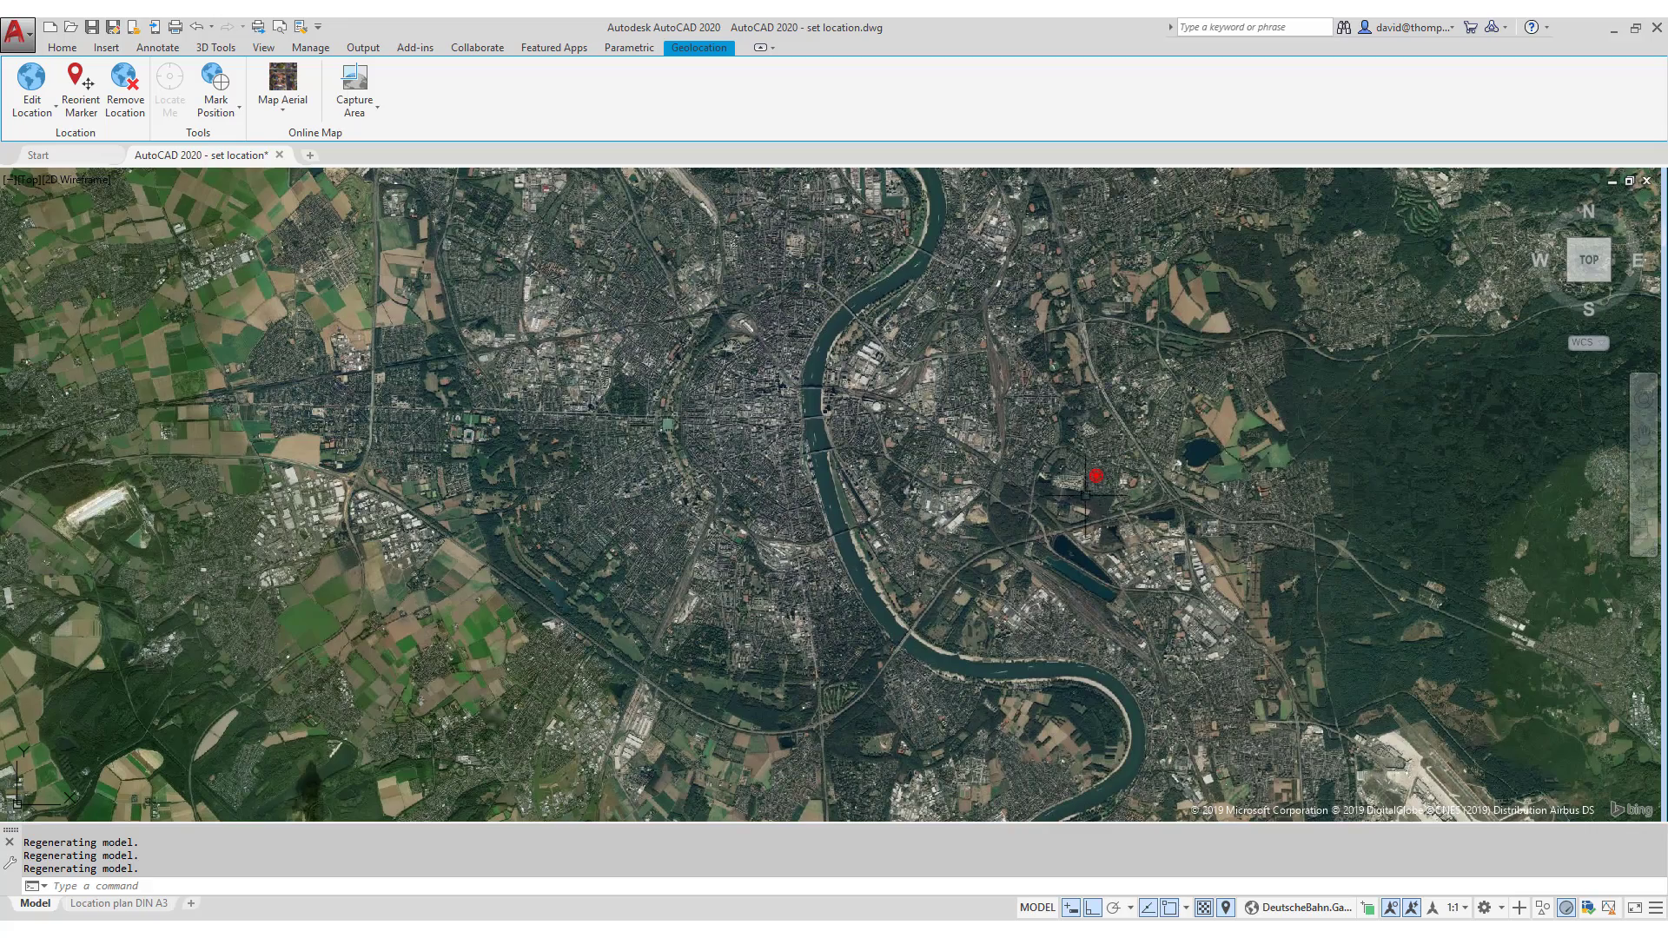
pyautogui.scroll(10, 1086, 495)
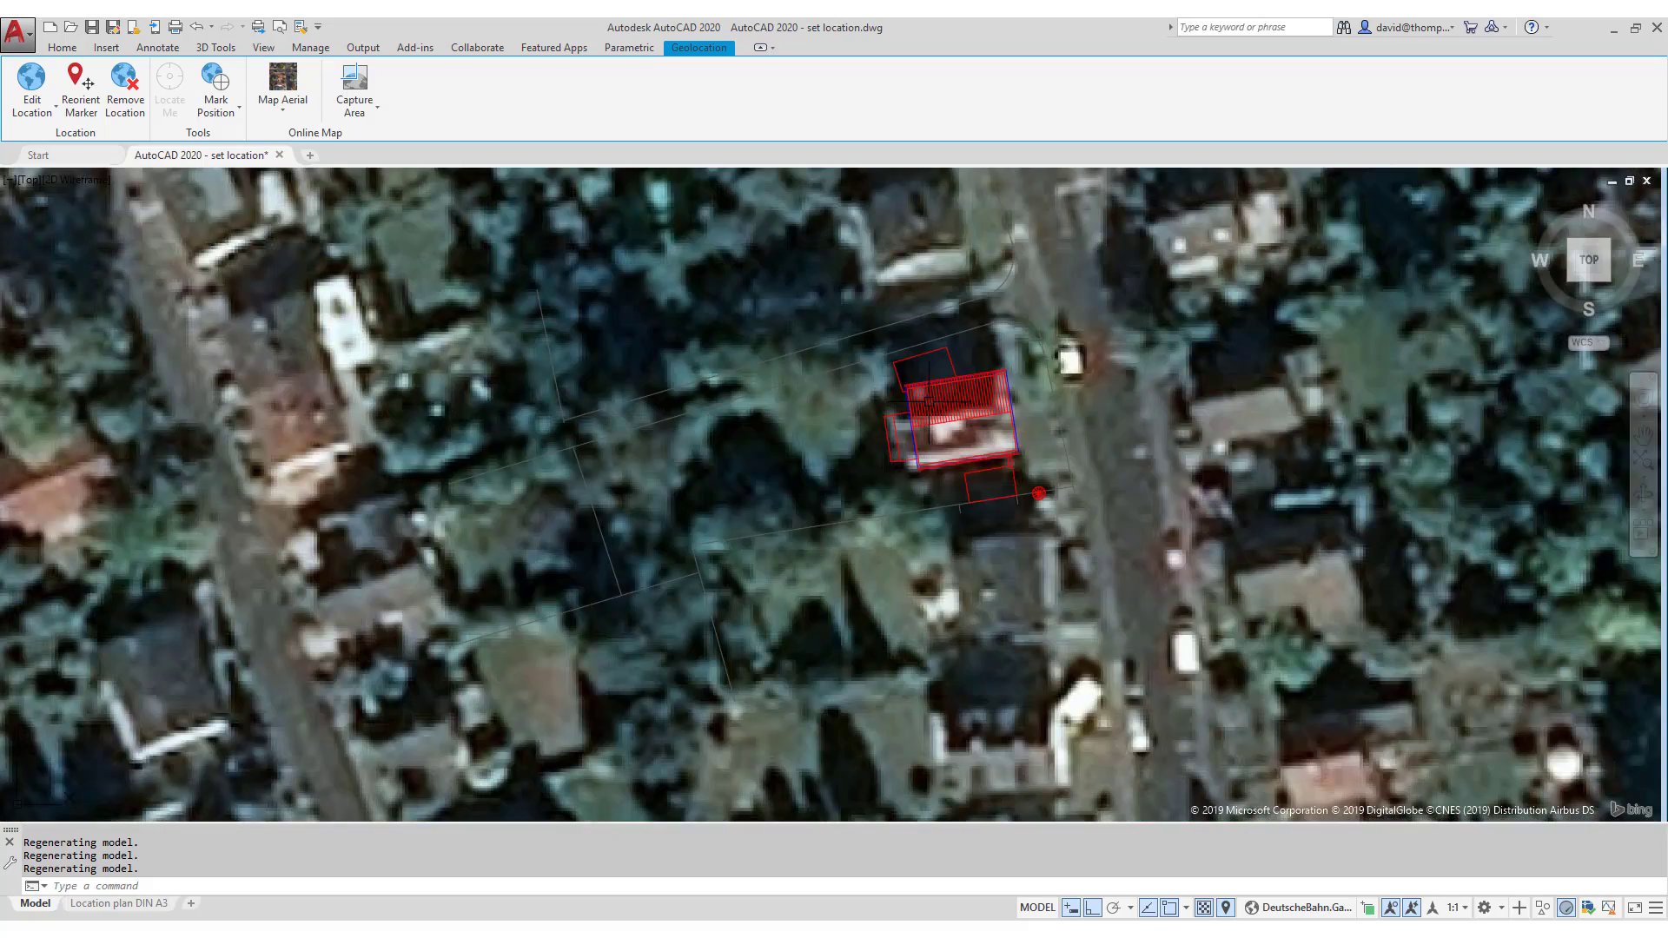
pyautogui.scroll(-2, 1091, 415)
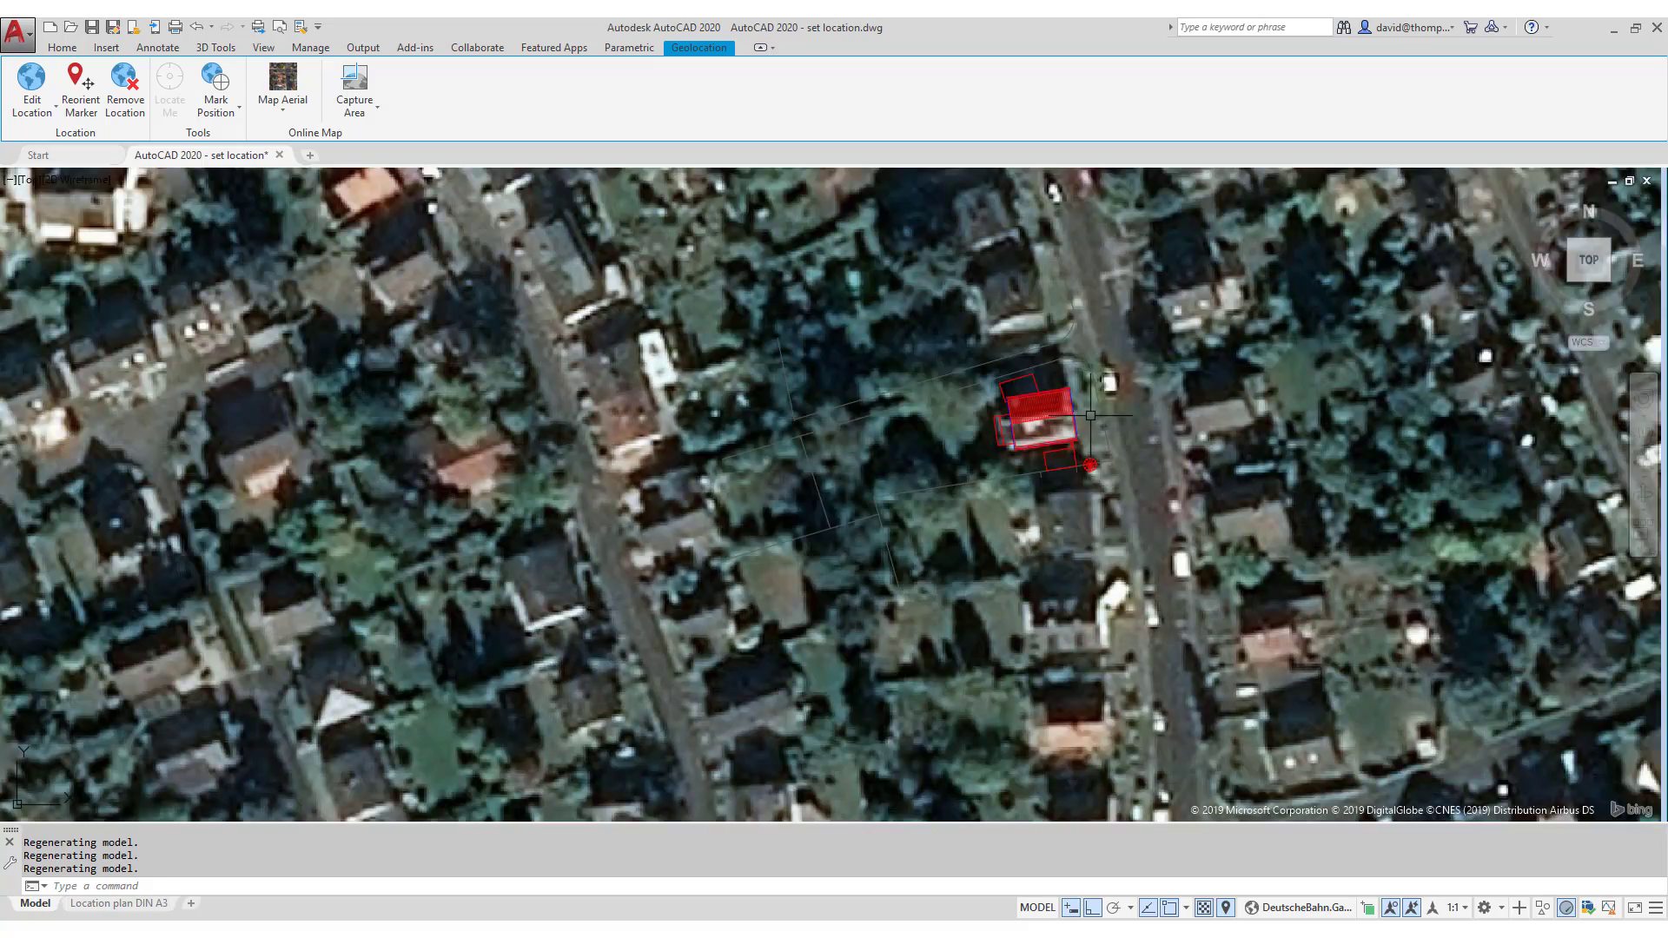
# - Capture a rectangle of aerial imagery around the house, then set the online map to Map Off
pyautogui.click(357, 81)
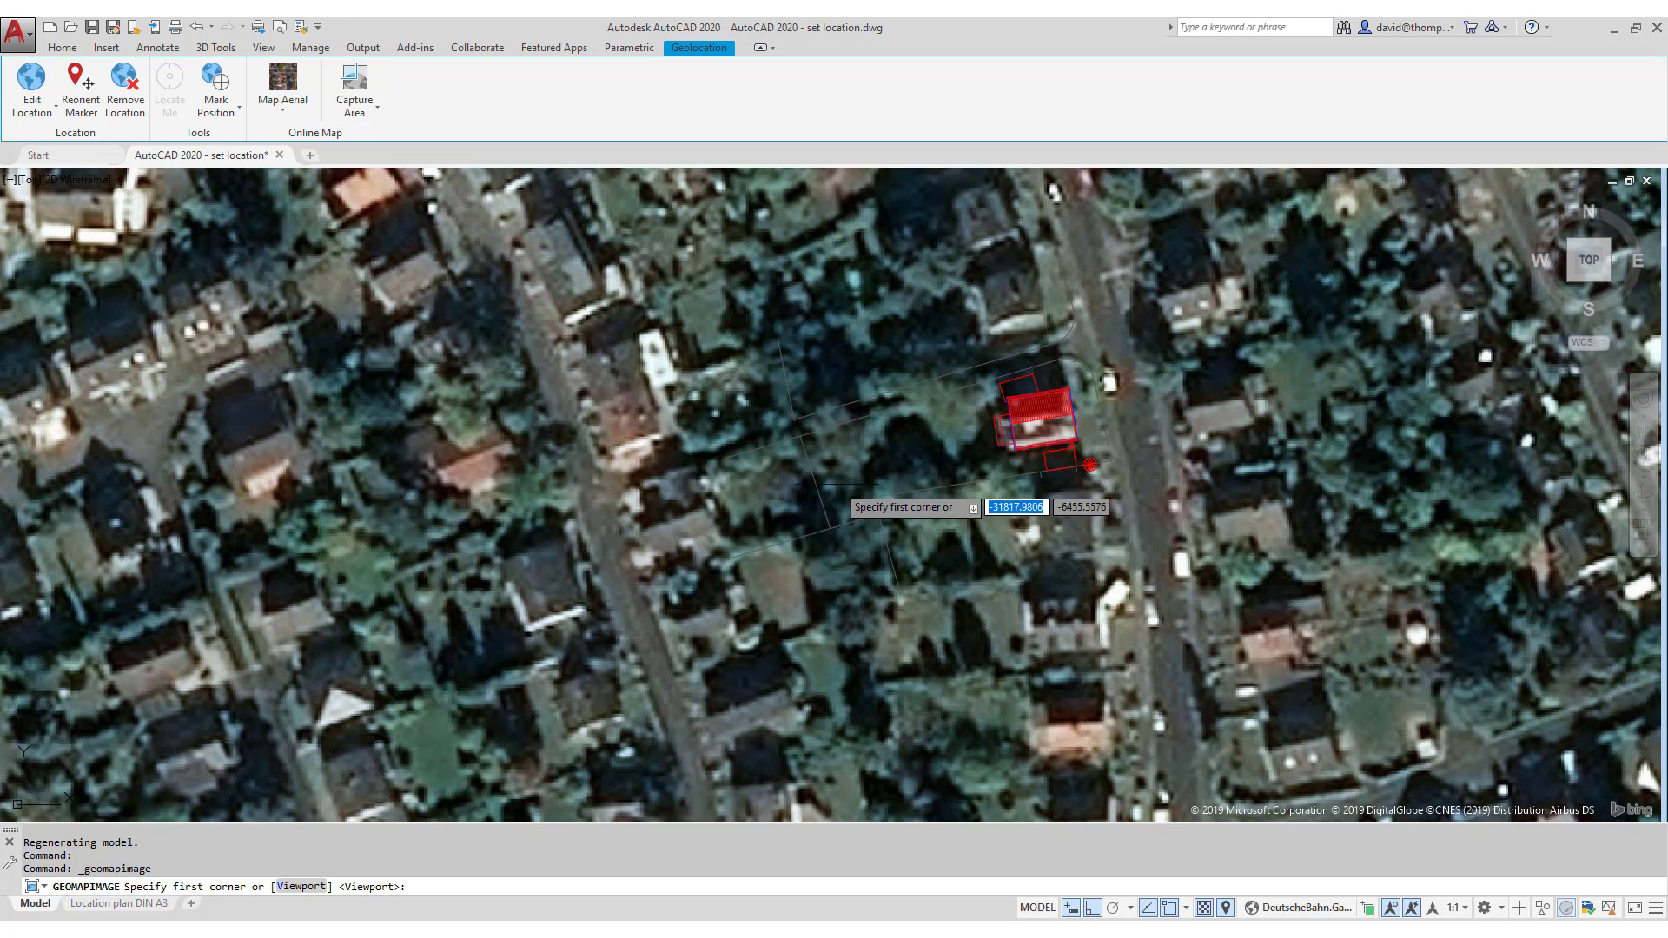
pyautogui.click(617, 649)
pyautogui.scroll(-2, 1256, 421)
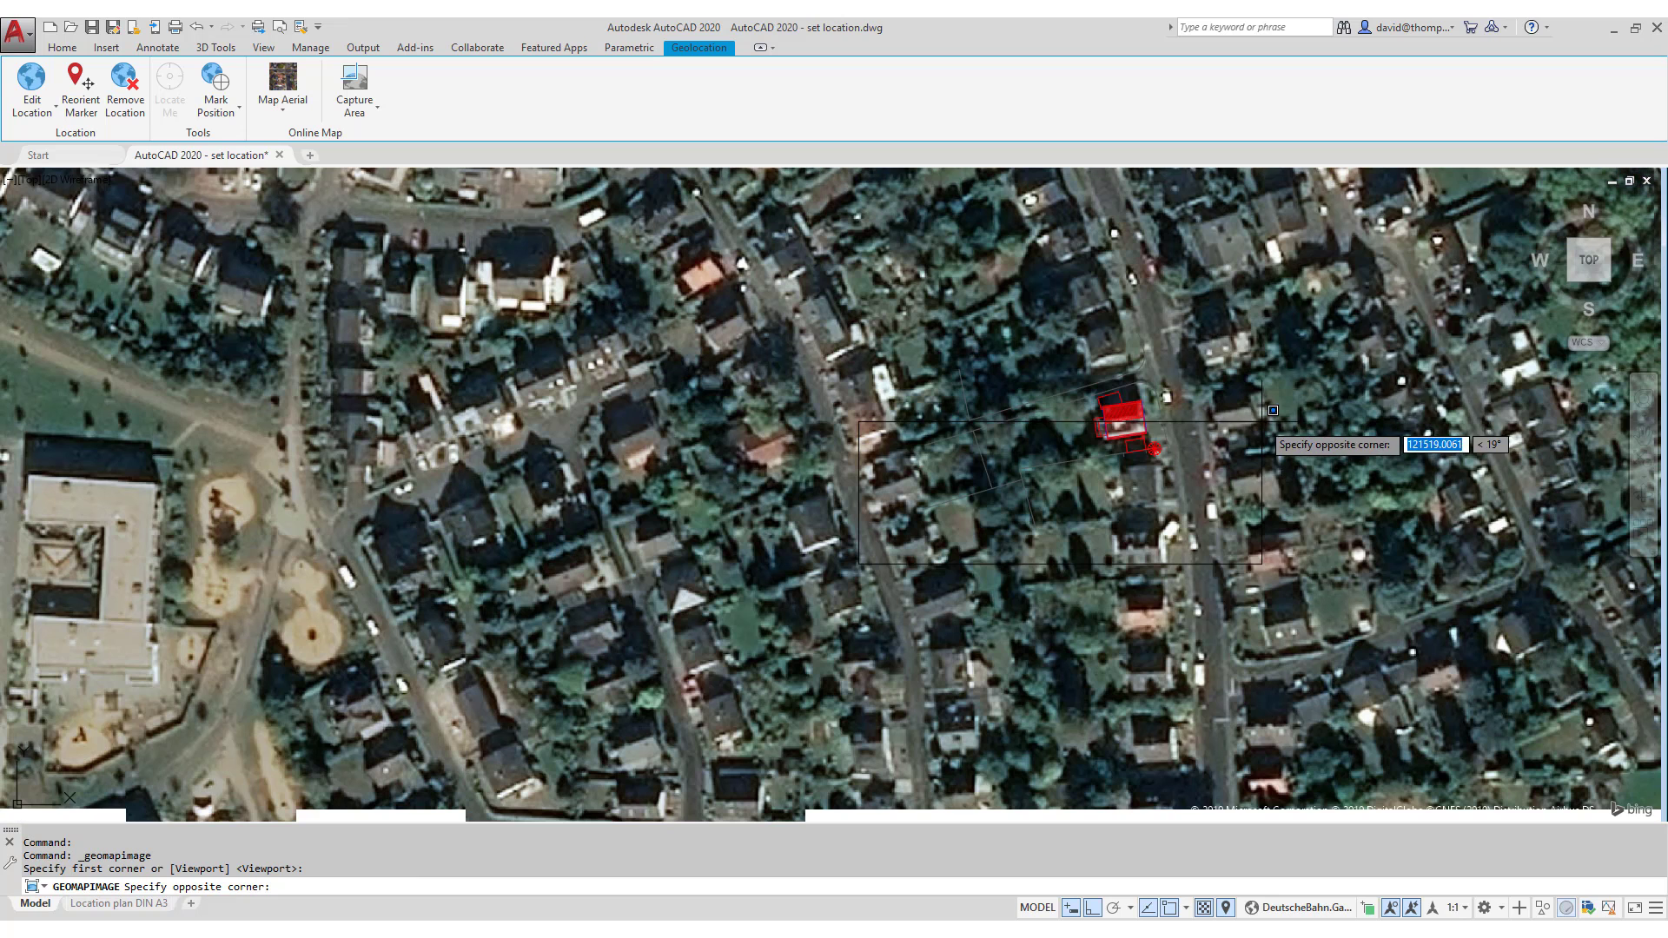
pyautogui.click(1377, 248)
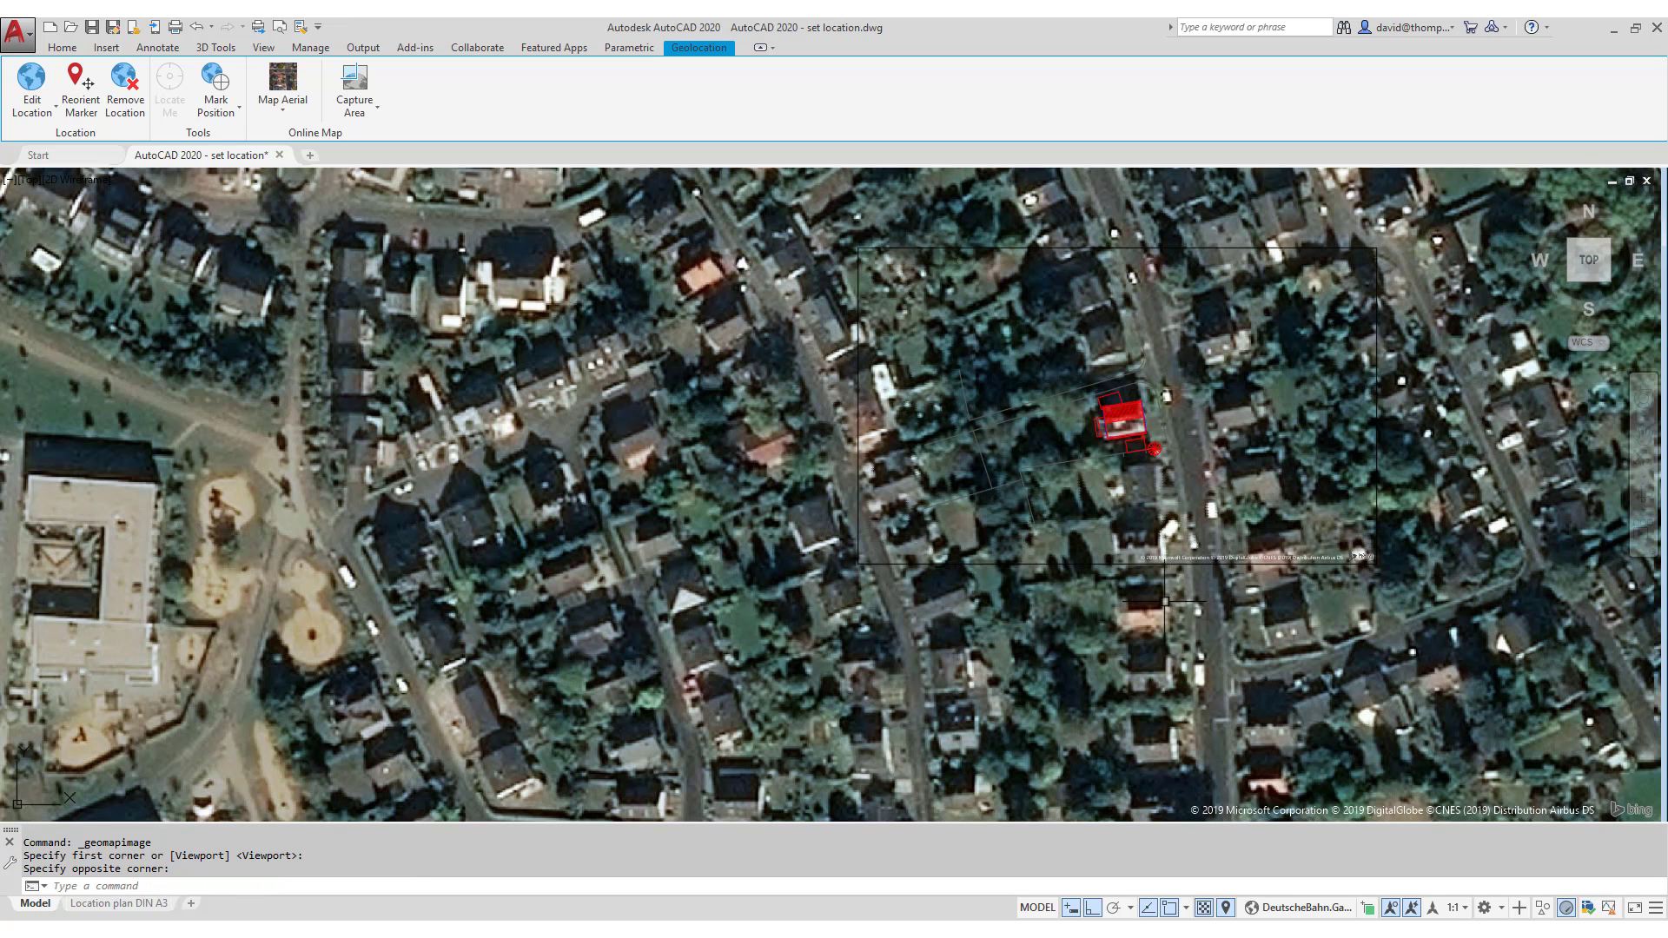
pyautogui.click(290, 116)
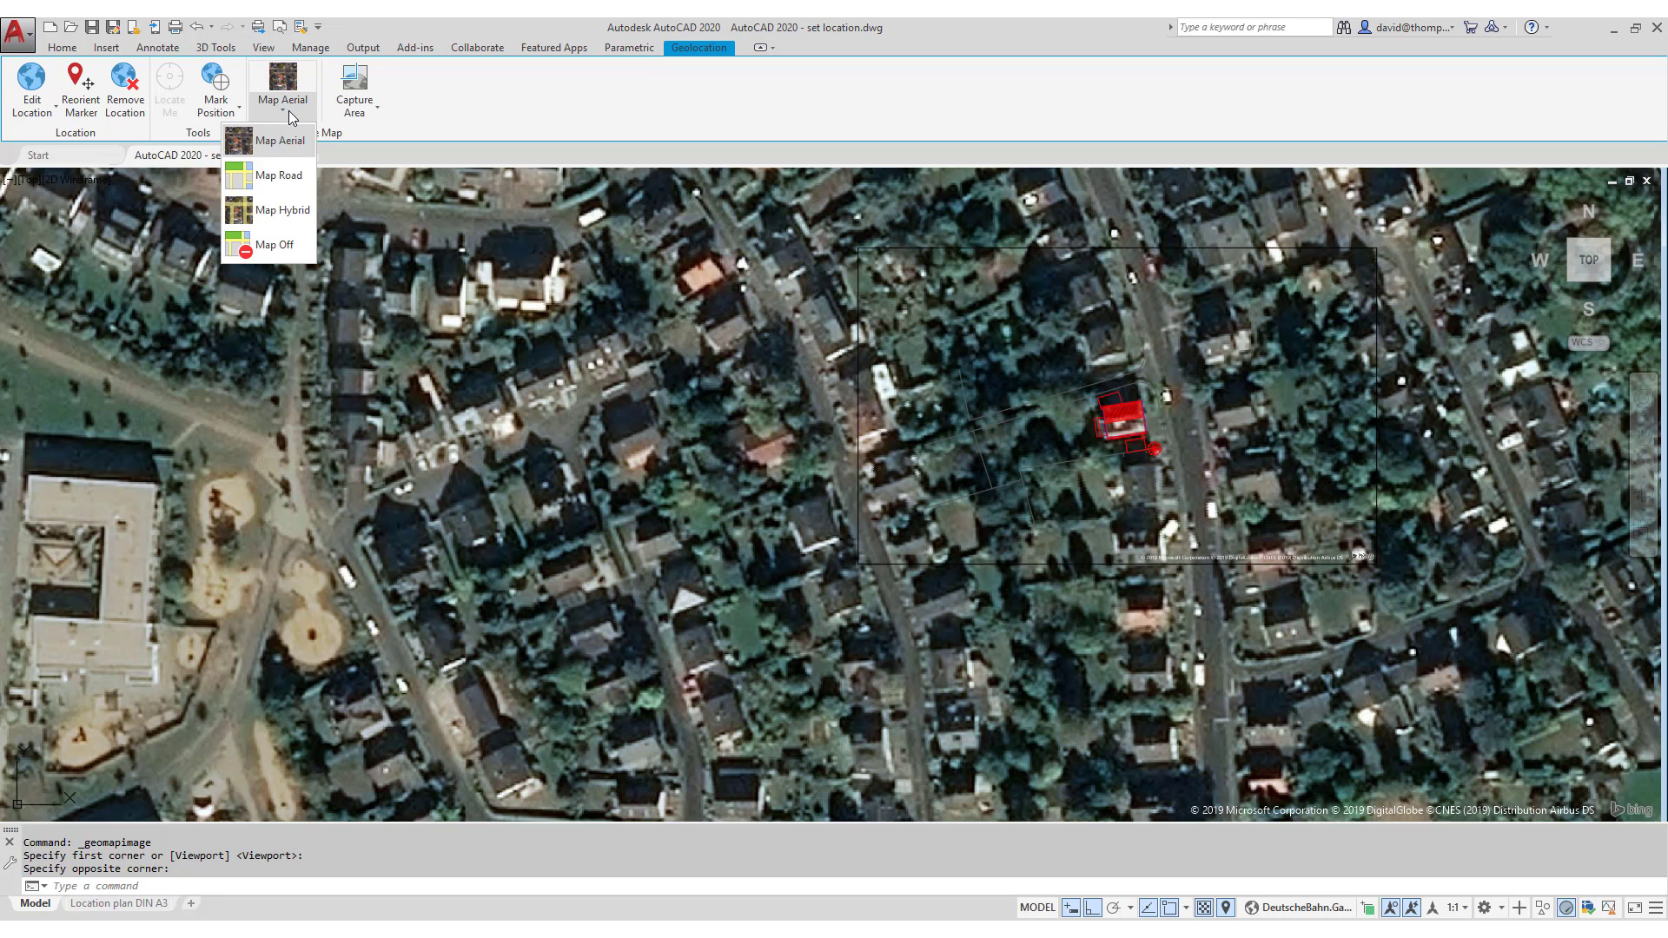
pyautogui.click(286, 246)
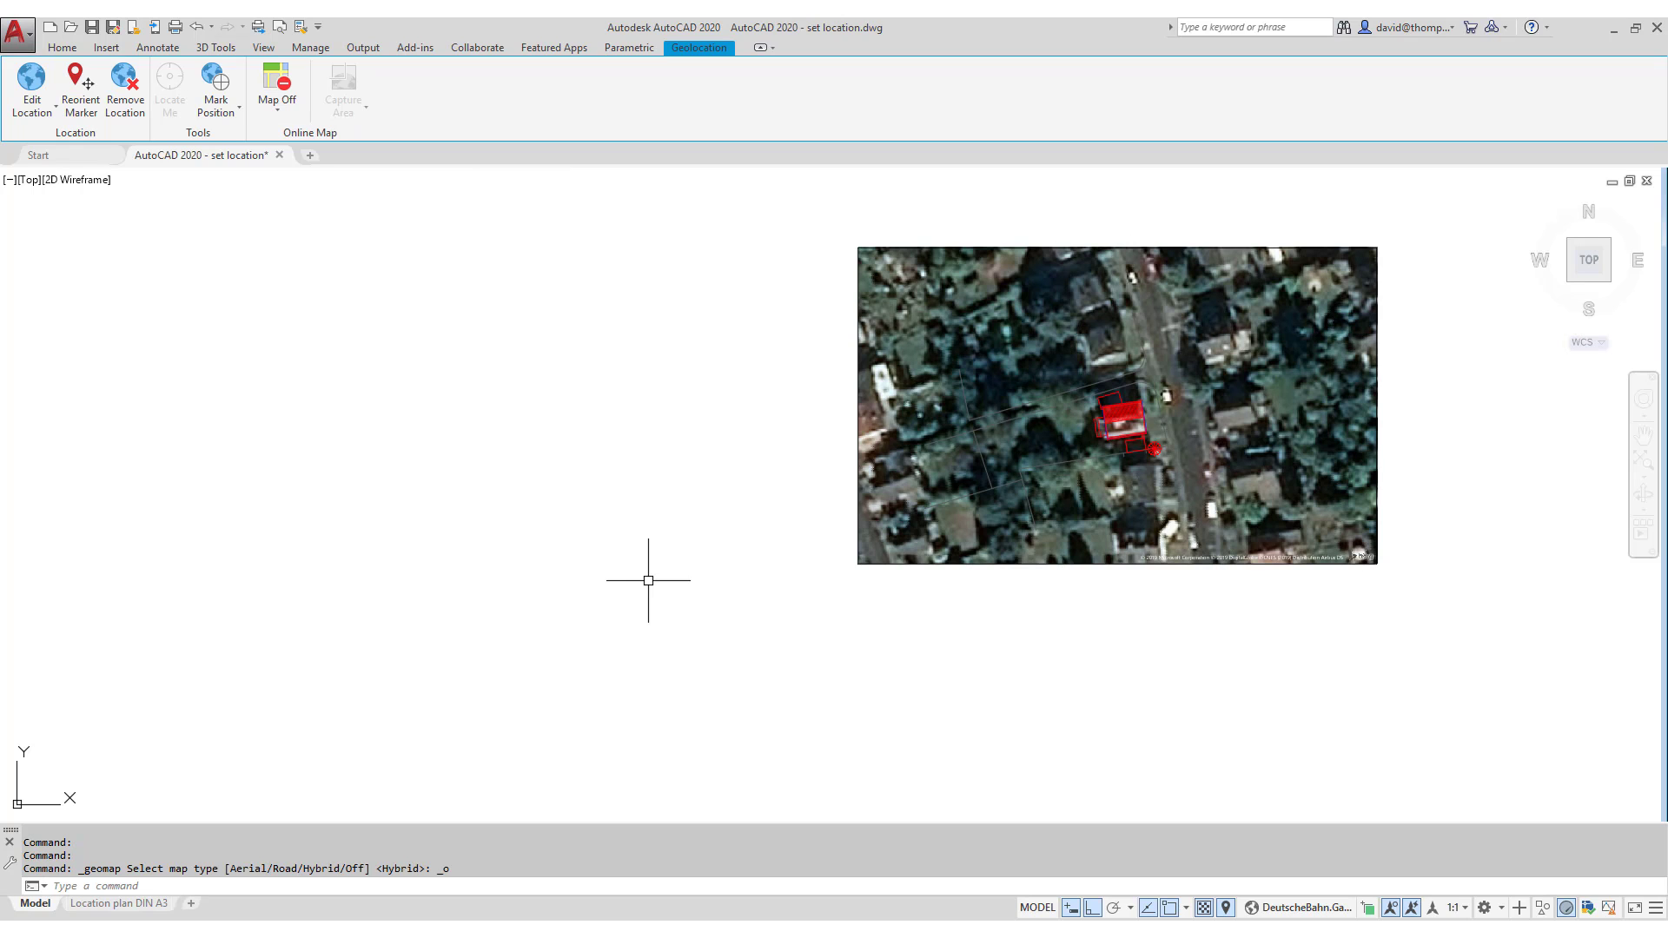
# - Switch to the Location plan DIN A3 layout tab
pyautogui.click(139, 904)
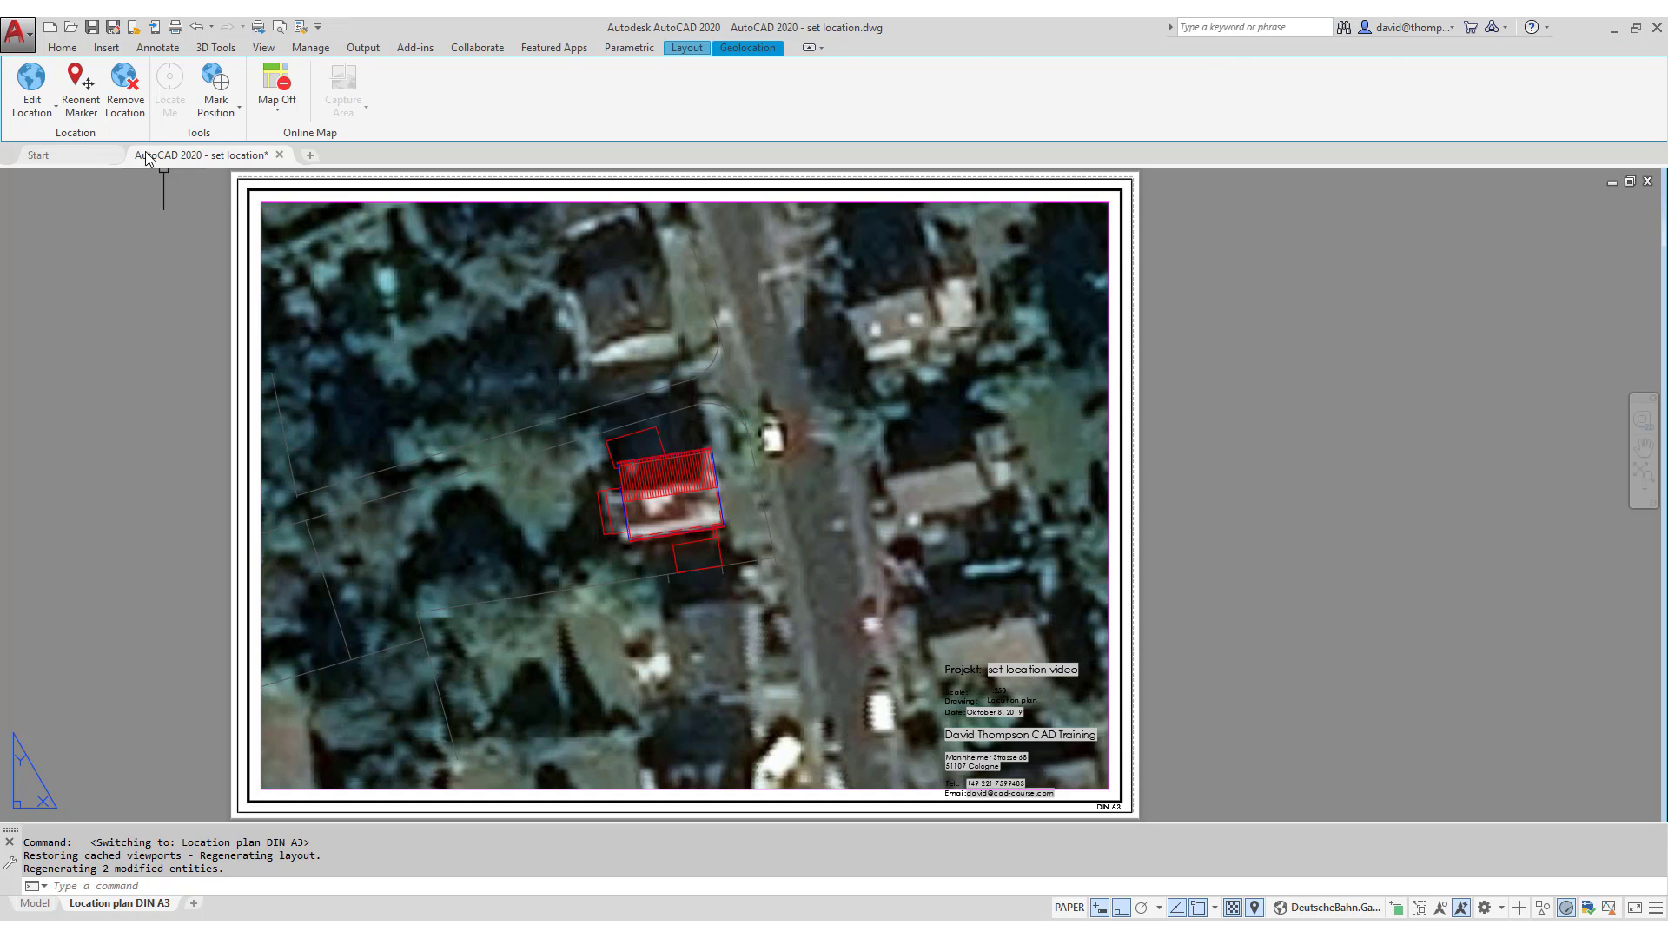
# - Switch the ribbon to Home and expand the Draw panel
pyautogui.click(62, 47)
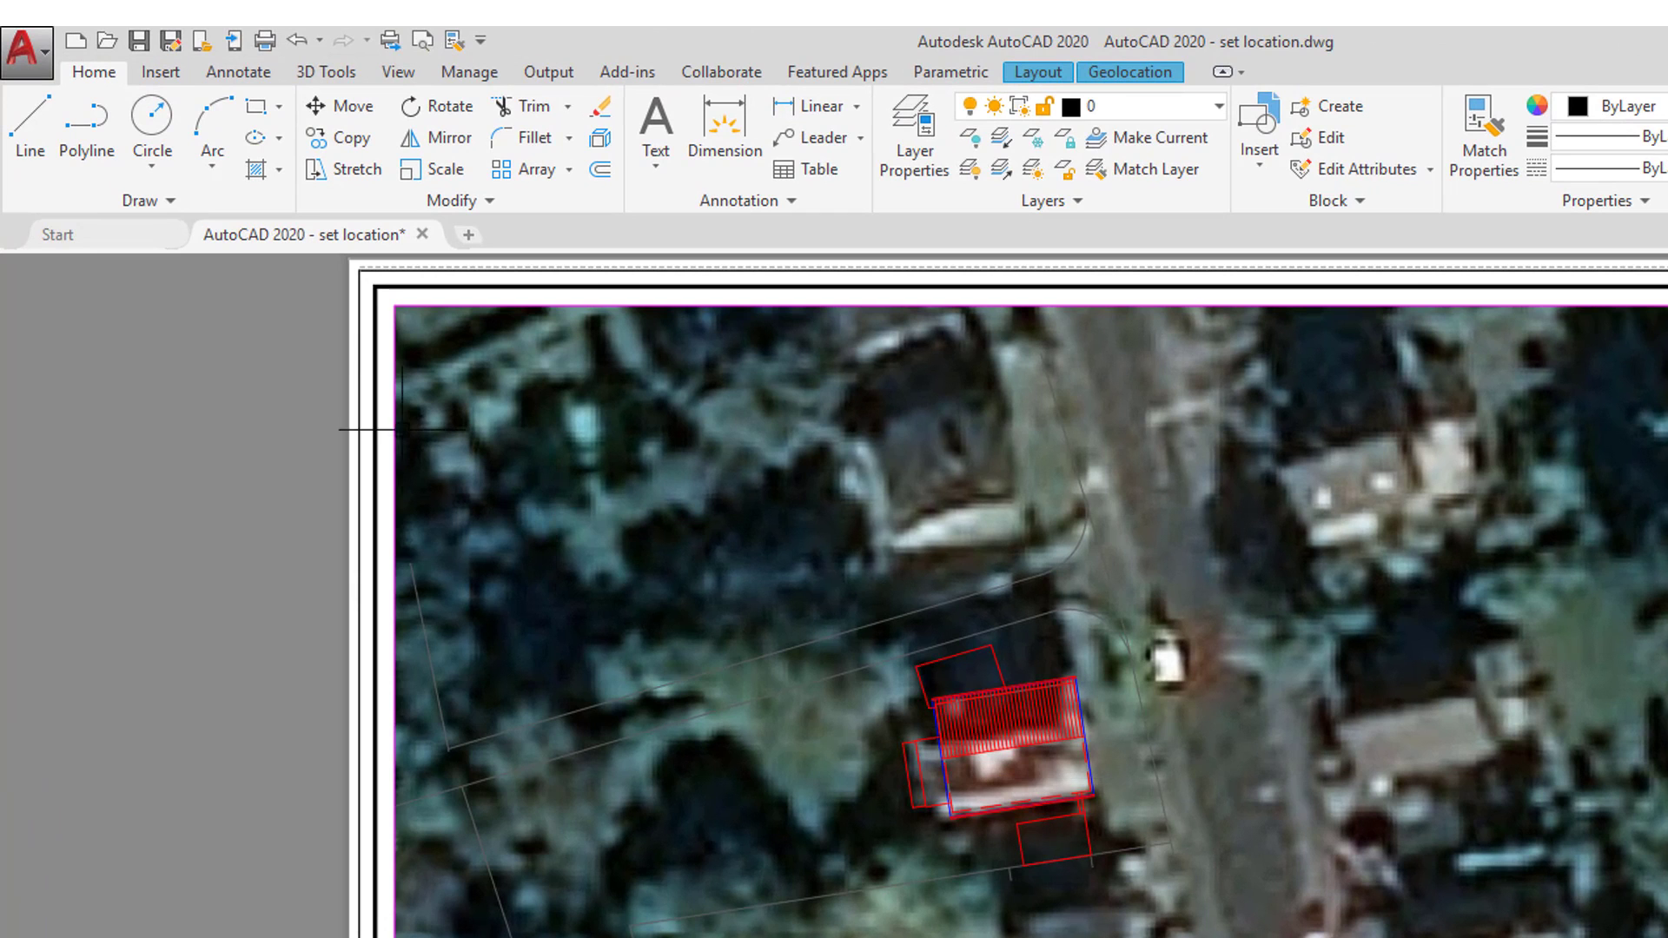
pyautogui.click(143, 200)
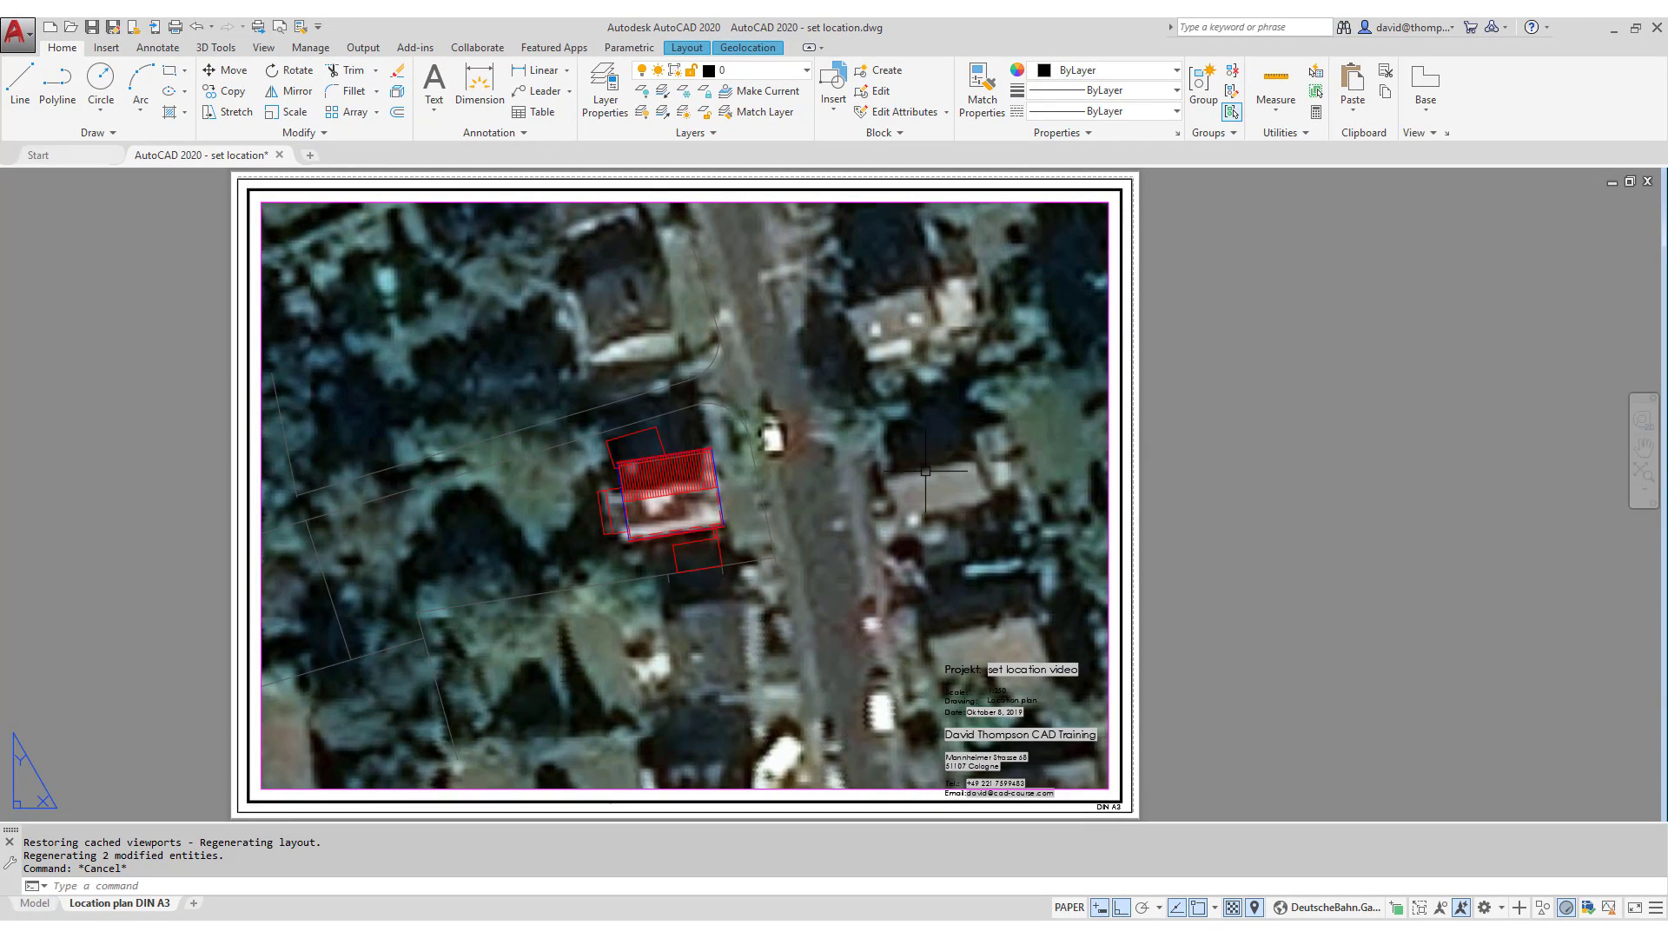
# - Unlock the Location plan viewport, set it to 1:500, and shift the aerial image left
pyautogui.doubleClick(855, 542)
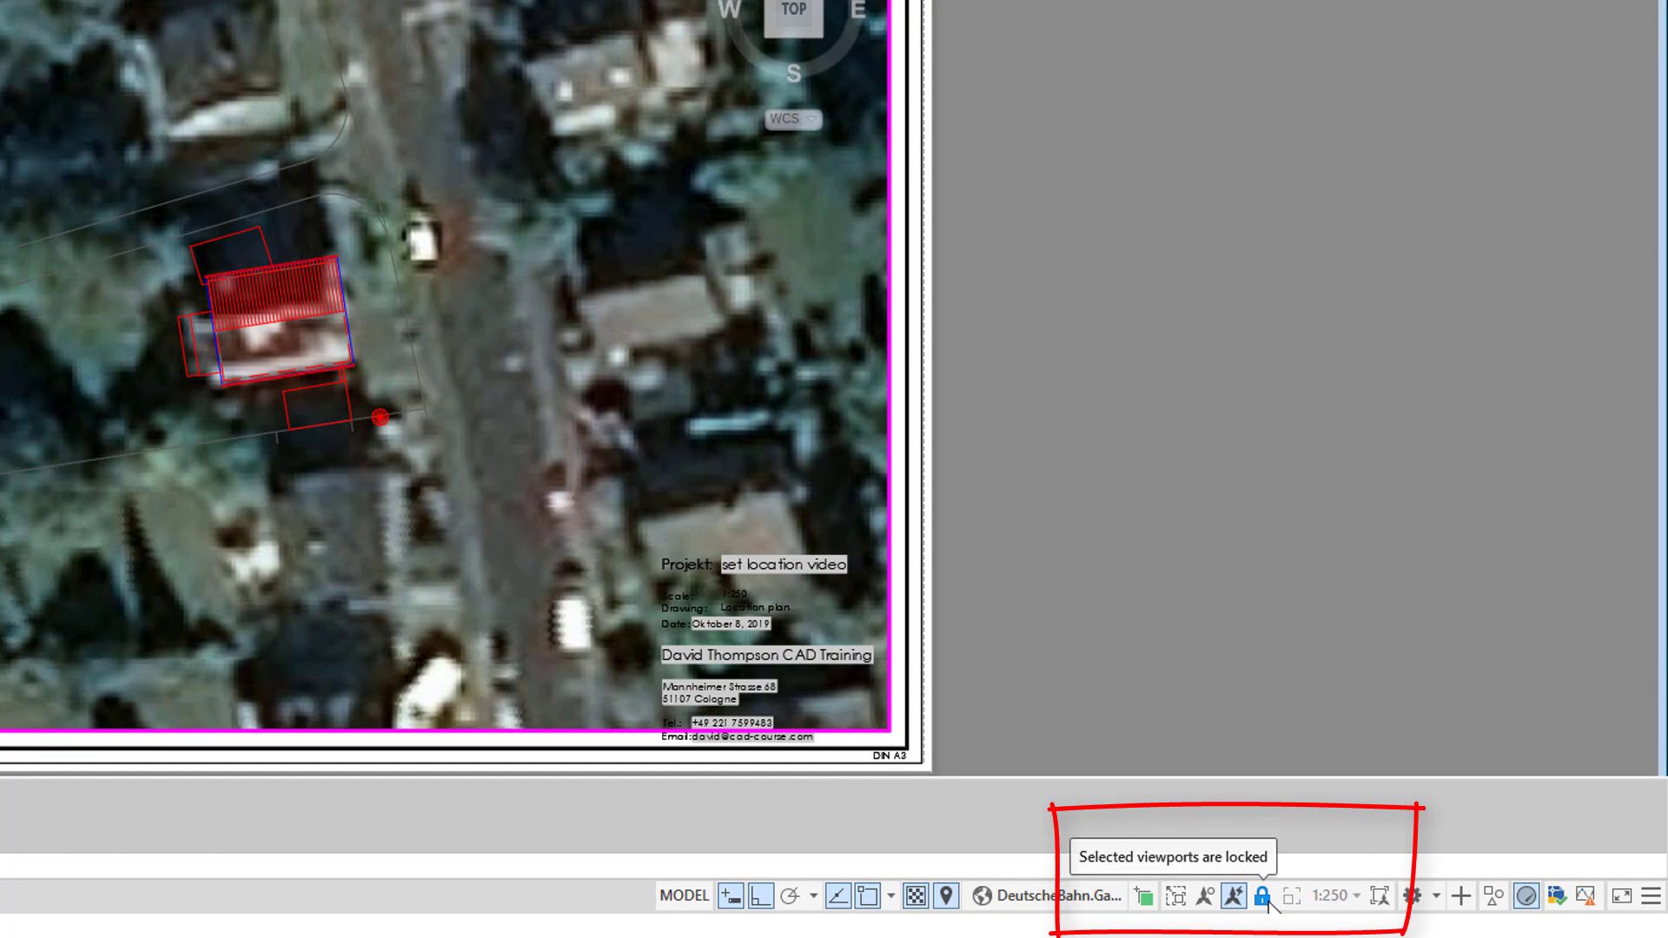
pyautogui.click(1262, 896)
pyautogui.click(1343, 897)
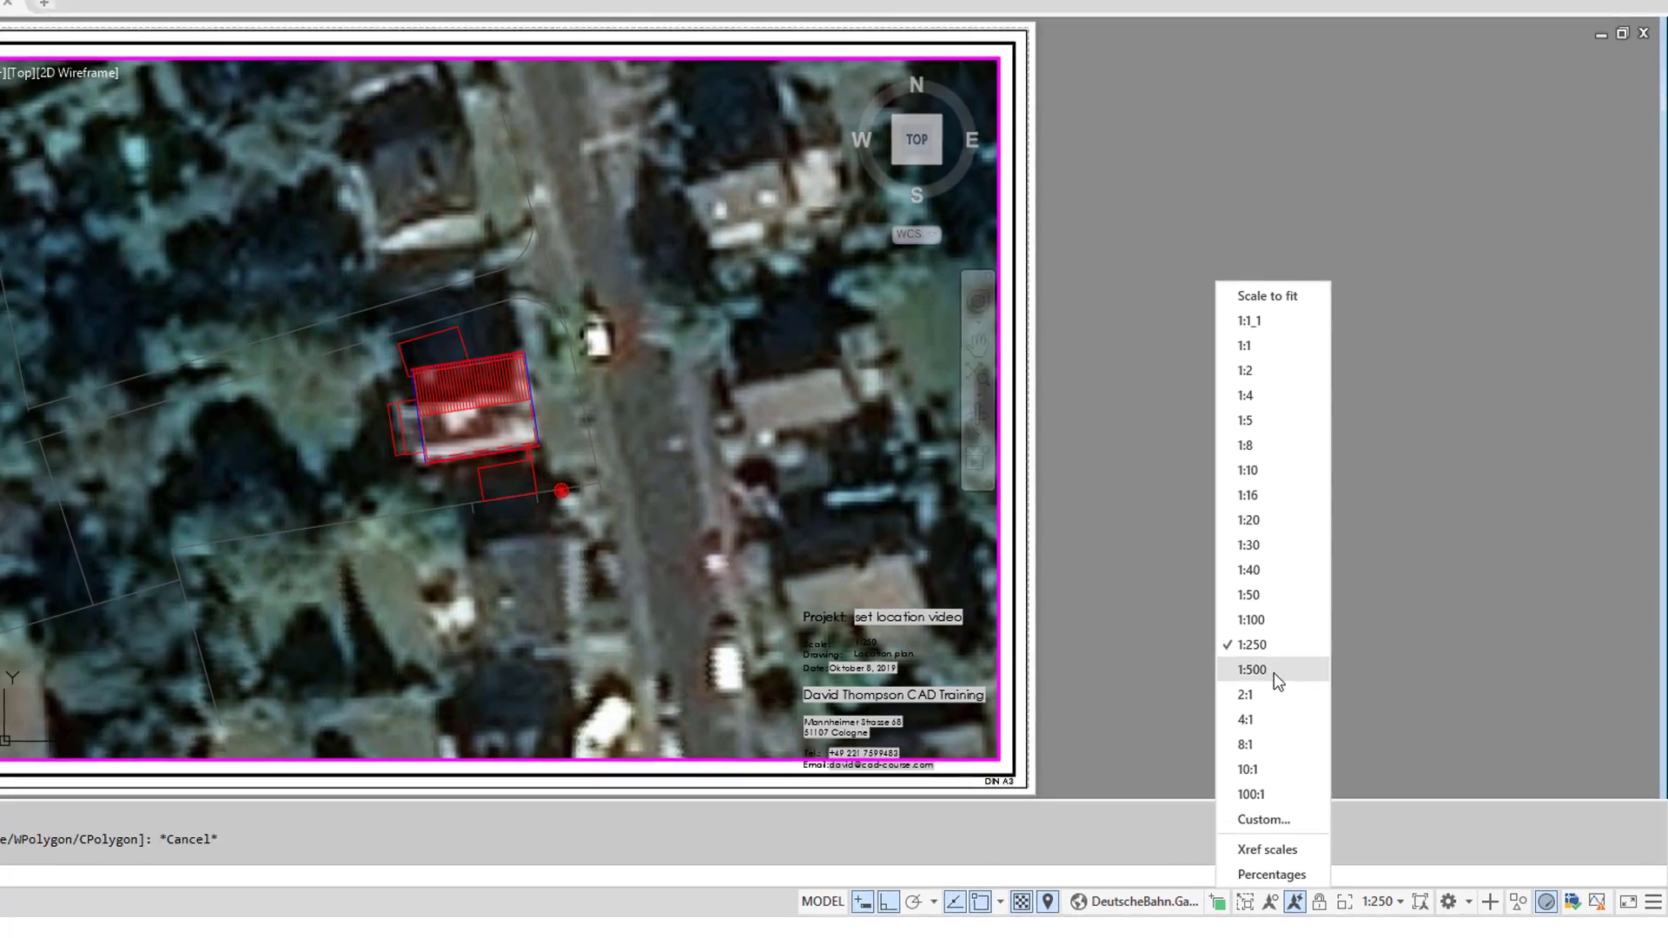
pyautogui.click(1213, 626)
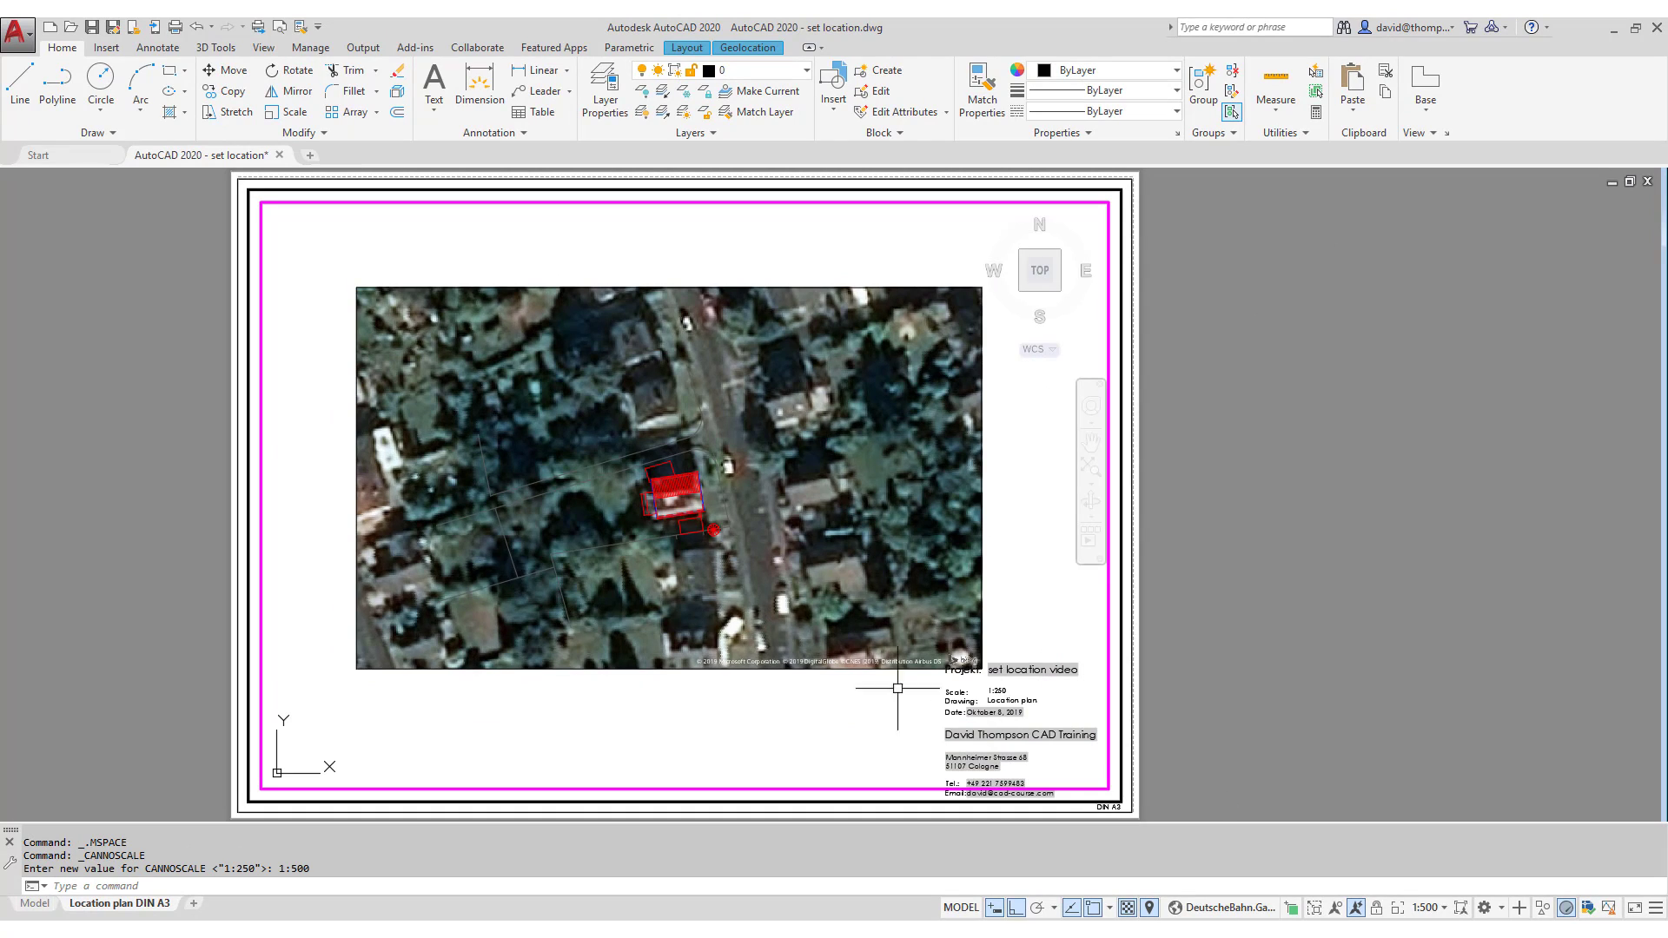
pyautogui.moveTo(876, 587); pyautogui.dragTo(822, 592, button='middle')
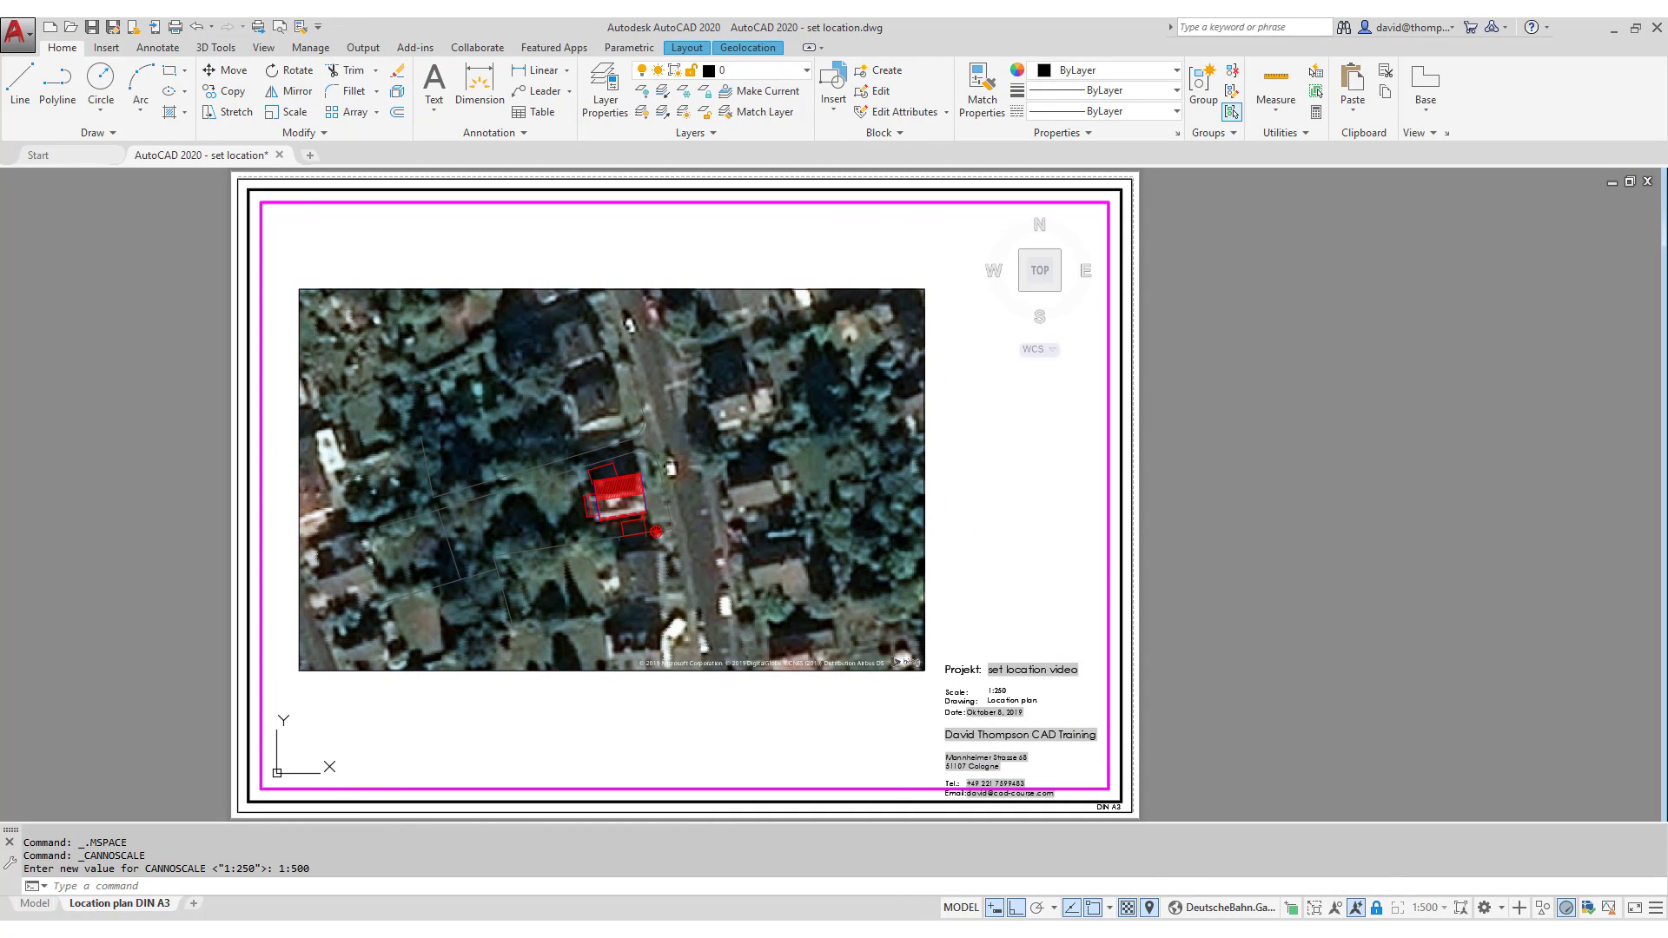
pyautogui.doubleClick(1227, 702)
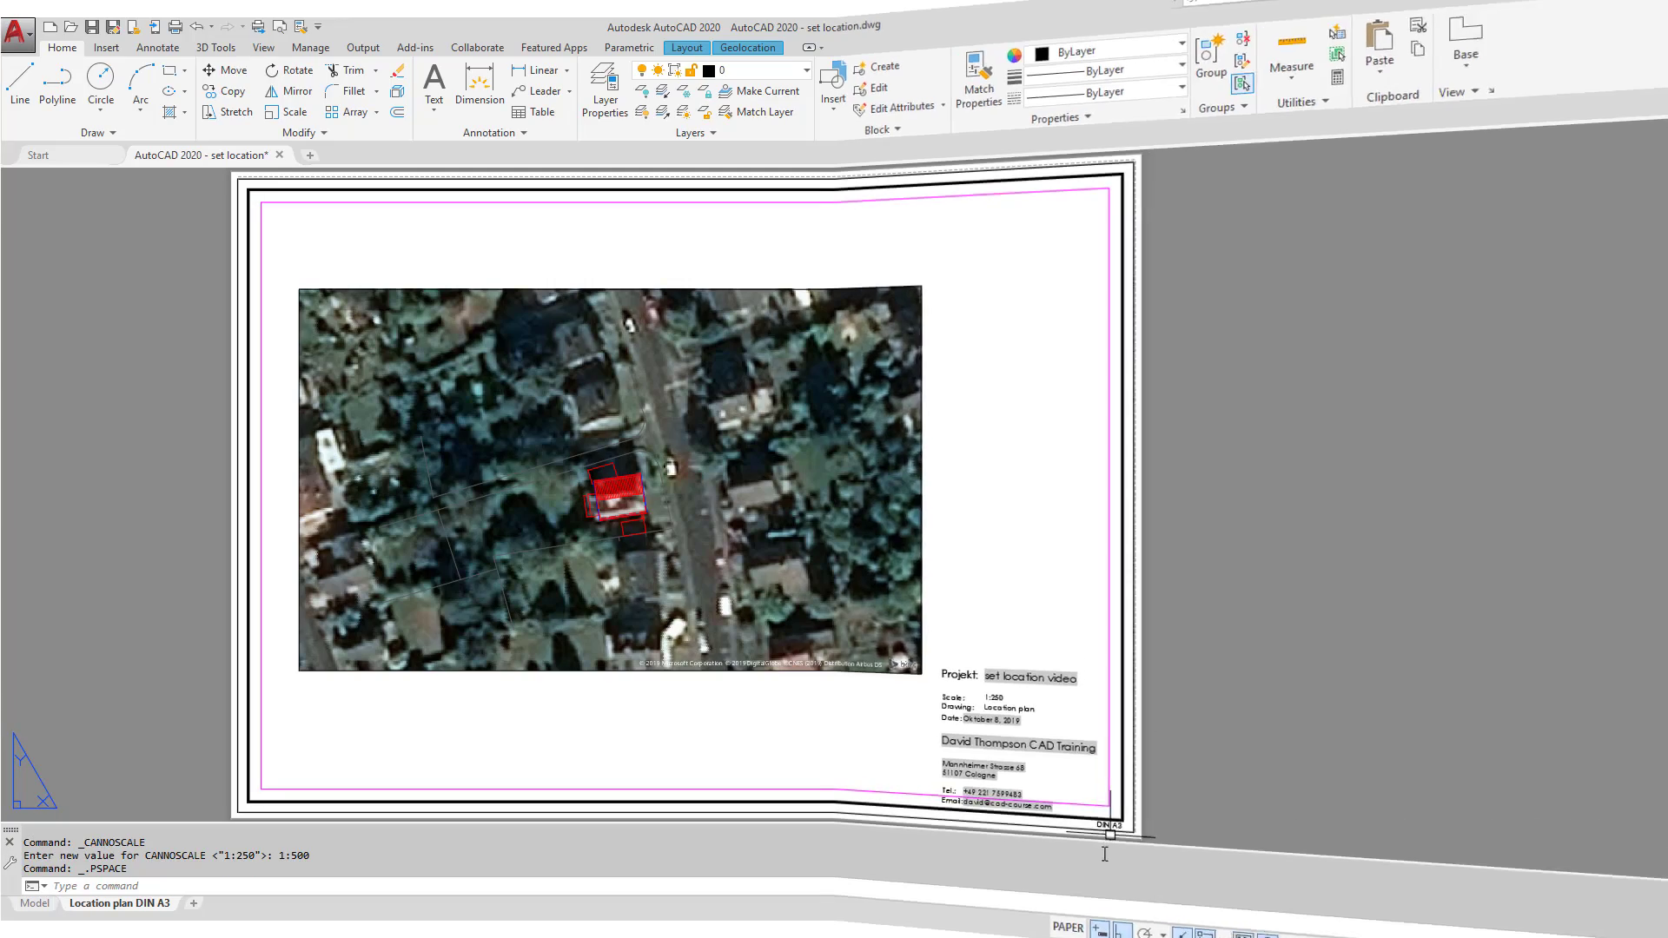